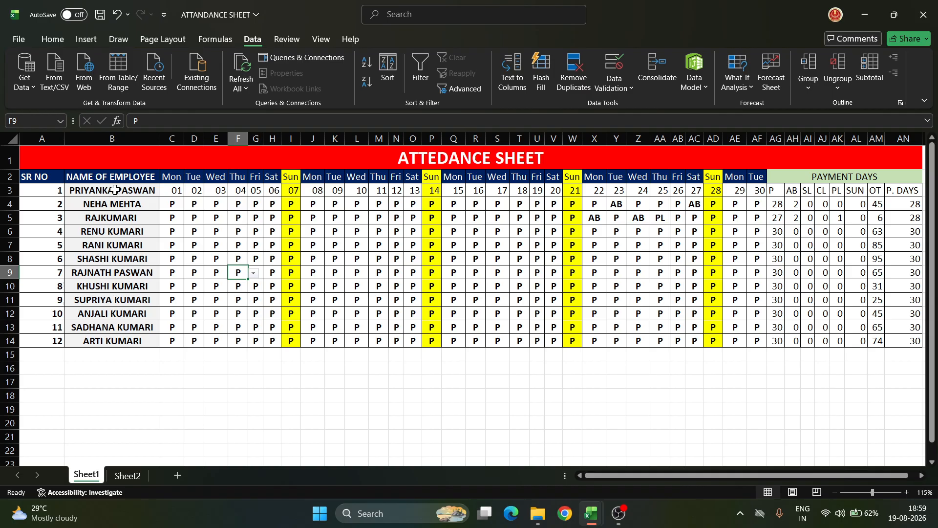
Mark the employee with SR NO 2 as AB on Wednesday the 17th in the Sheet1 attendance table.
{"action": "left_click_drag", "start_coordinate": [177, 193], "coordinate": [633, 320]}
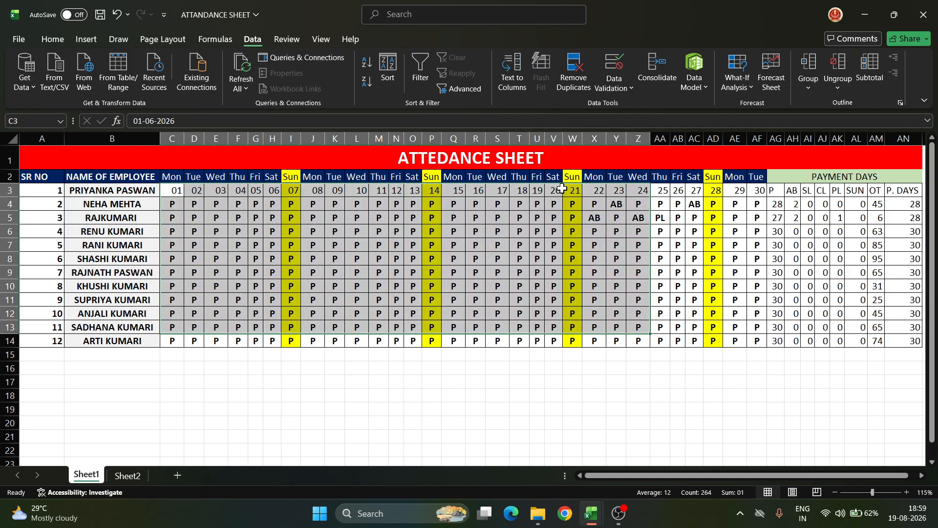
{"action": "left_click", "coordinate": [561, 218]}
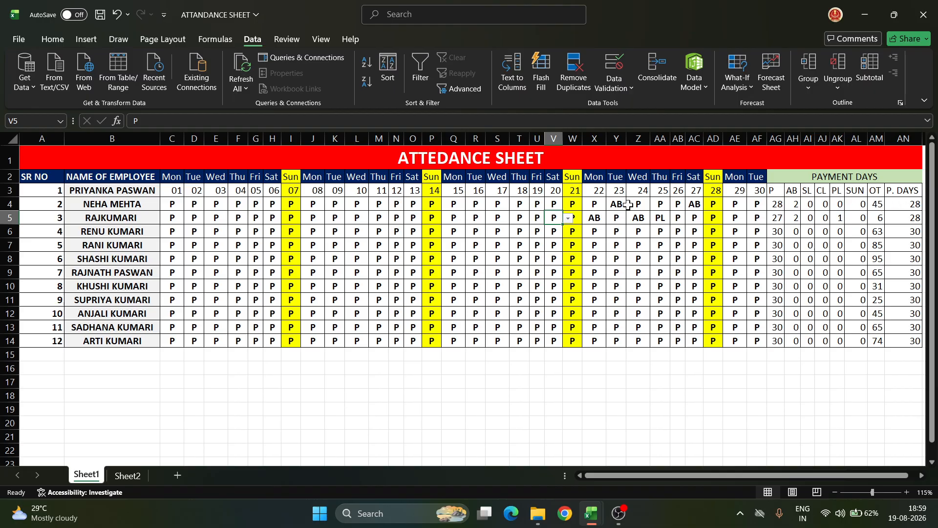
{"action": "left_click", "coordinate": [505, 207]}
{"action": "left_click", "coordinate": [514, 206]}
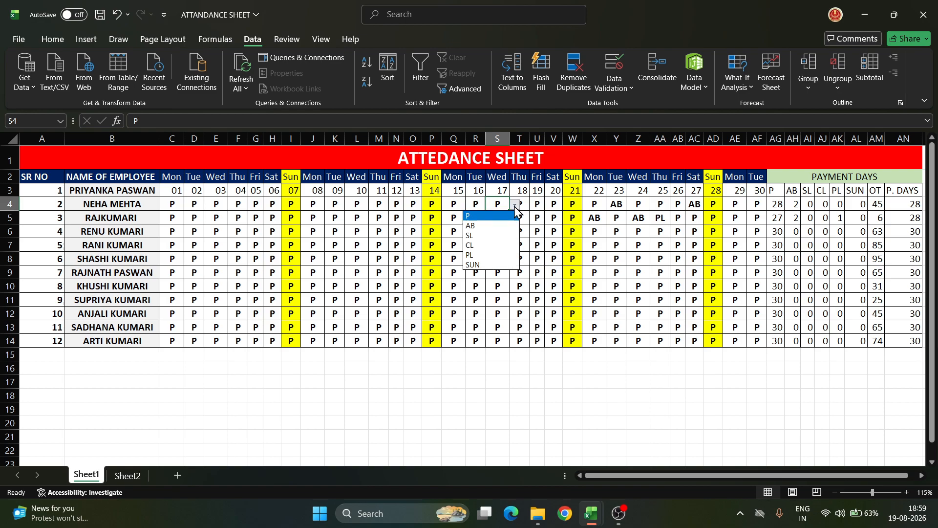
{"action": "left_click", "coordinate": [488, 228]}
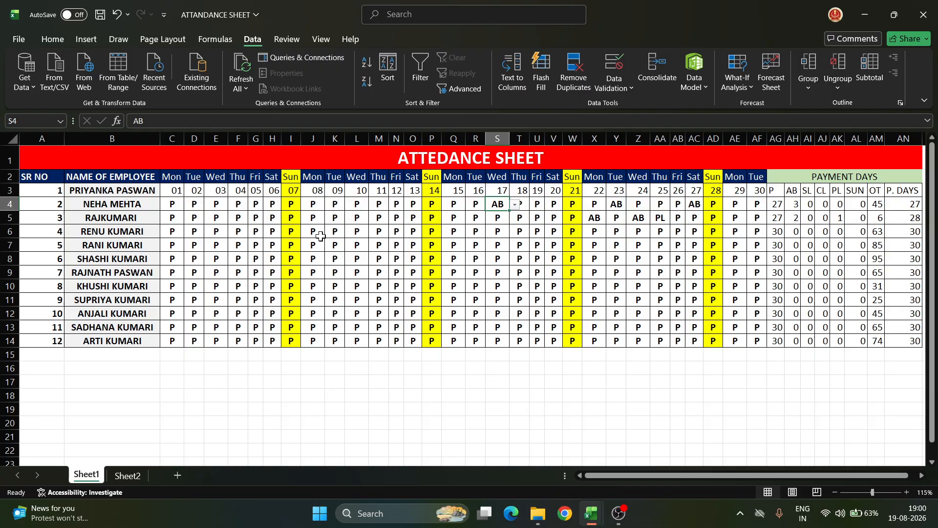
{"action": "scroll", "coordinate": [312, 228], "scroll_direction": "down", "scroll_amount": 1}
{"action": "left_click", "coordinate": [313, 234]}
{"action": "scroll", "coordinate": [367, 245], "scroll_direction": "up", "scroll_amount": 1}
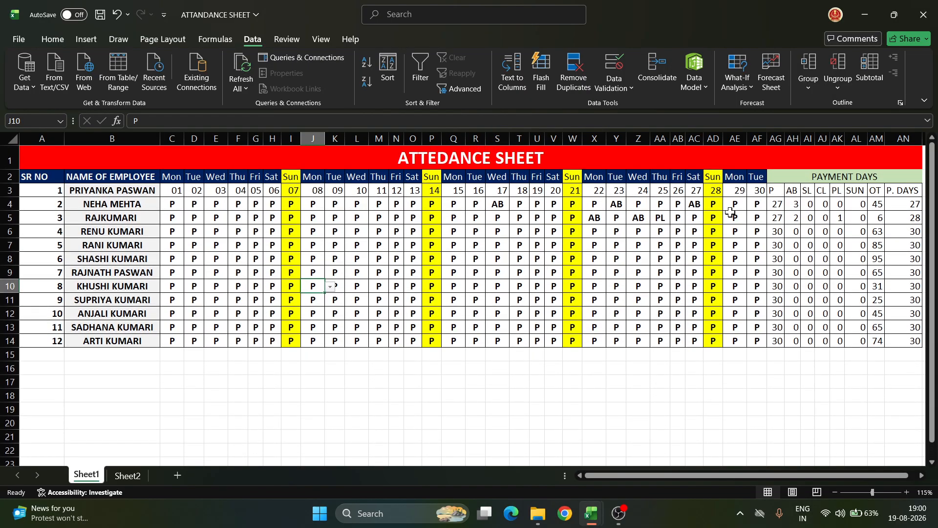
{"action": "scroll", "coordinate": [896, 212], "scroll_direction": "down", "scroll_amount": 1}
{"action": "scroll", "coordinate": [896, 212], "scroll_direction": "up", "scroll_amount": 1}
{"action": "scroll", "coordinate": [892, 210], "scroll_direction": "down", "scroll_amount": 1}
{"action": "left_click", "coordinate": [619, 251]}
{"action": "scroll", "coordinate": [619, 250], "scroll_direction": "up", "scroll_amount": 1}
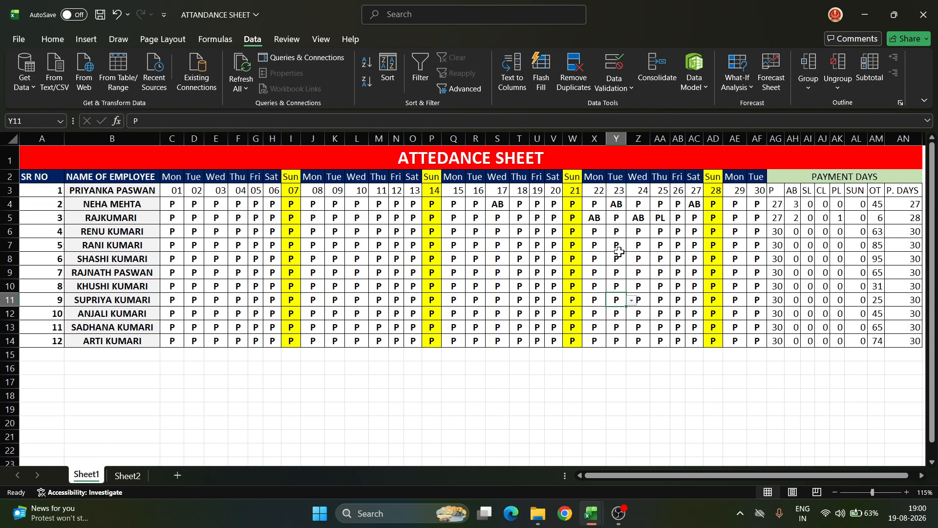
{"action": "scroll", "coordinate": [617, 249], "scroll_direction": "down", "scroll_amount": 1}
{"action": "scroll", "coordinate": [501, 247], "scroll_direction": "up", "scroll_amount": 1}
{"action": "left_click", "coordinate": [500, 247]}
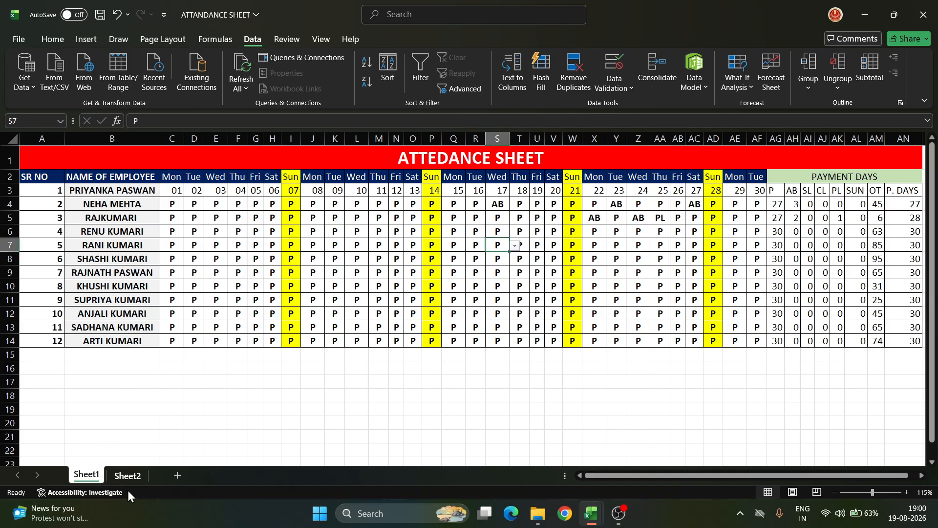
Add a new worksheet and enter the date 1/8/2026 in cell B3.
{"action": "left_click", "coordinate": [139, 478]}
{"action": "left_click", "coordinate": [178, 475]}
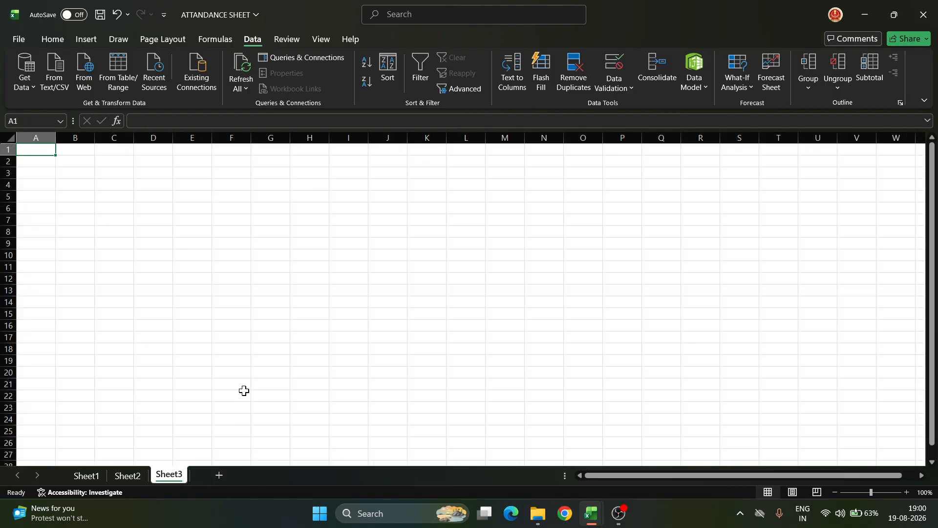
{"action": "left_click", "coordinate": [73, 172]}
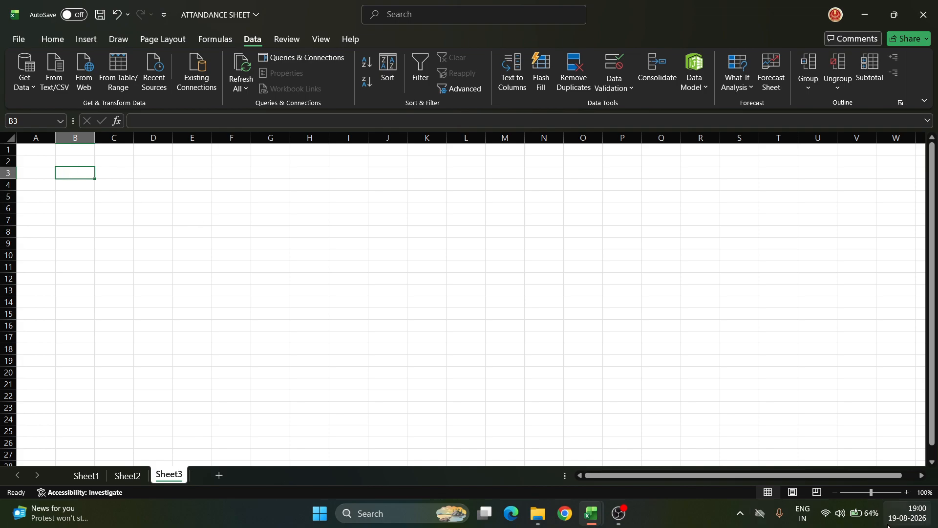
{"action": "mouse_move", "coordinate": [895, 524]}
{"action": "type", "text": "1"}
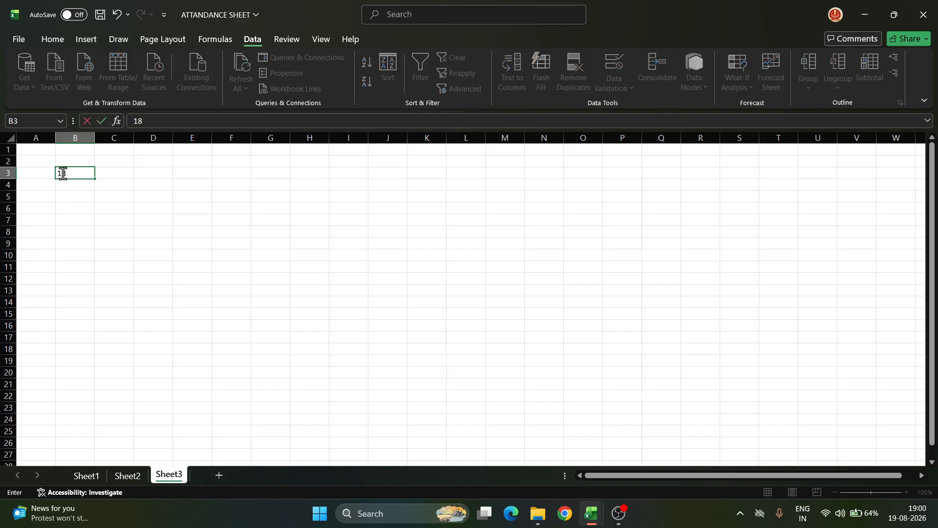
{"action": "type", "text": "/8/2026"}
{"action": "left_click", "coordinate": [101, 194]}
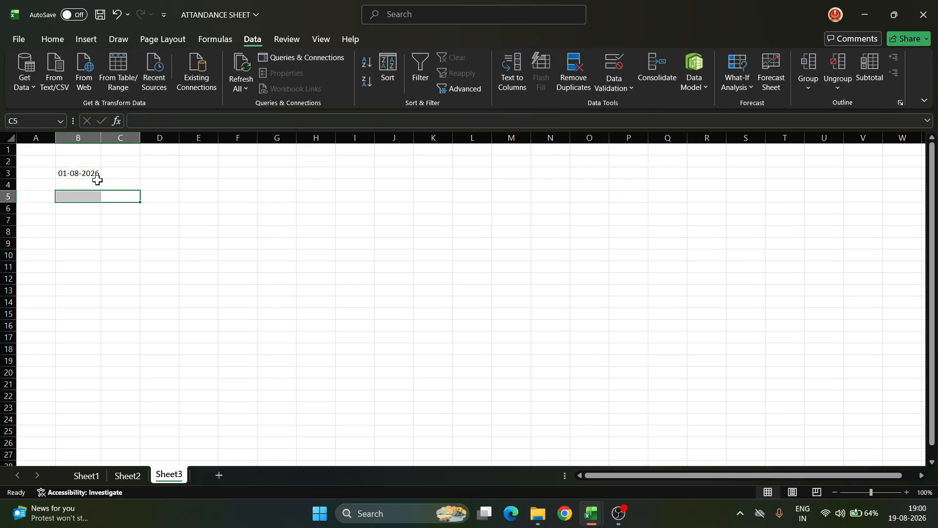
Apply the custom number format d to cell B3 so that only the day number is displayed.
{"action": "left_click", "coordinate": [92, 174]}
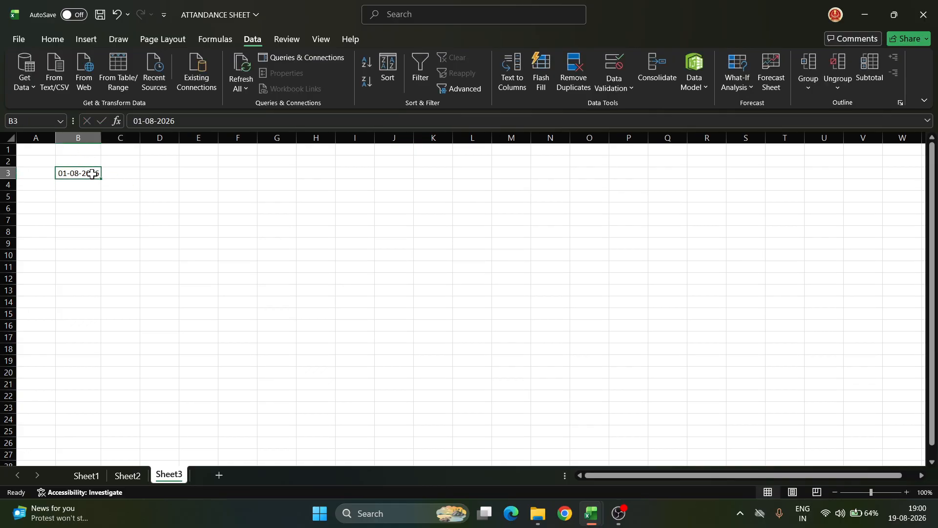
{"action": "left_click", "coordinate": [61, 43]}
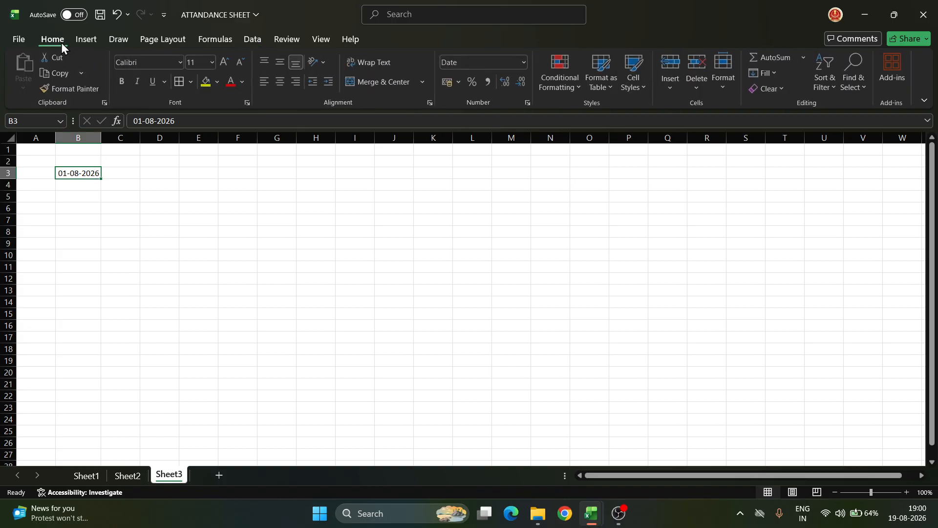
{"action": "left_click", "coordinate": [529, 102]}
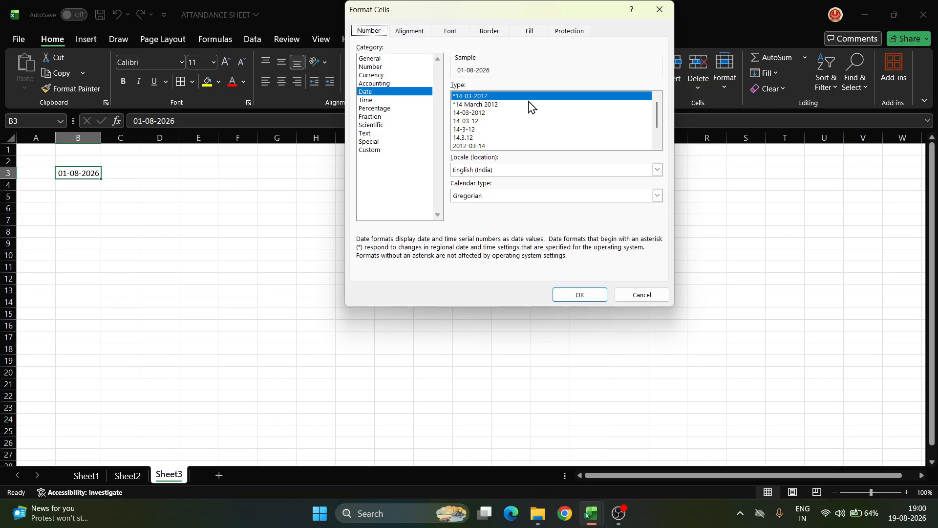
{"action": "left_click", "coordinate": [383, 151]}
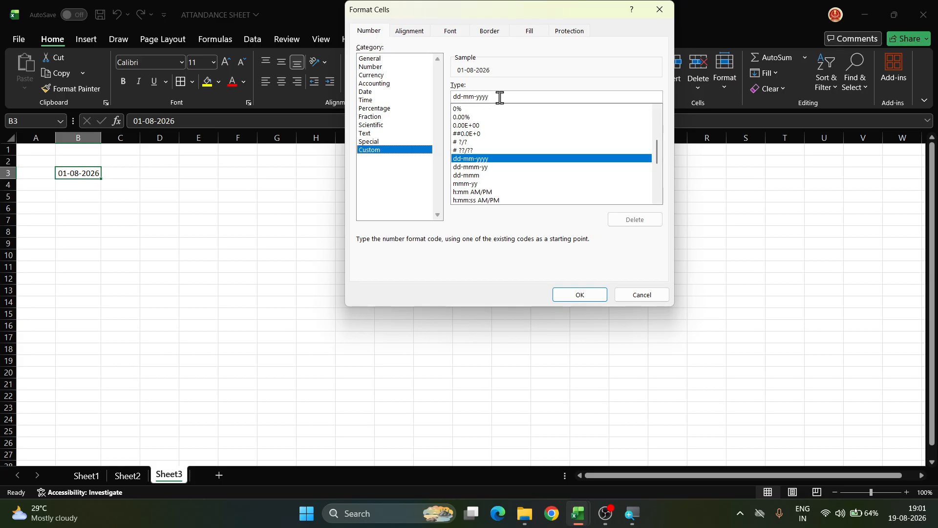
{"action": "left_click", "coordinate": [491, 98]}
{"action": "key", "text": "BackSpace"}
{"action": "key", "text": "BackSpace"}
{"action": "key", "text": "BackSpace"}
{"action": "key", "text": "BackSpace"}
{"action": "key", "text": "BackSpace"}
{"action": "key", "text": "BackSpace"}
{"action": "key", "text": "BackSpace"}
{"action": "key", "text": "BackSpace"}
{"action": "key", "text": "BackSpace"}
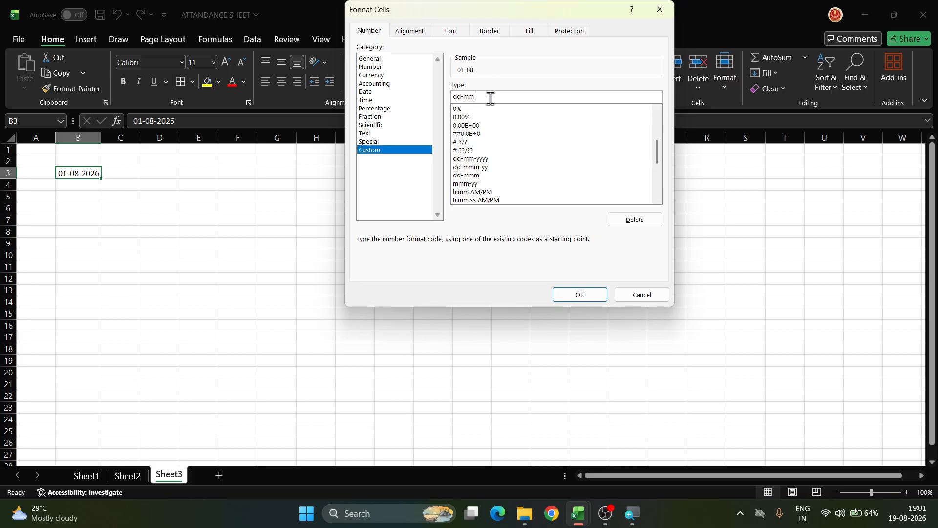
{"action": "left_click", "coordinate": [593, 299]}
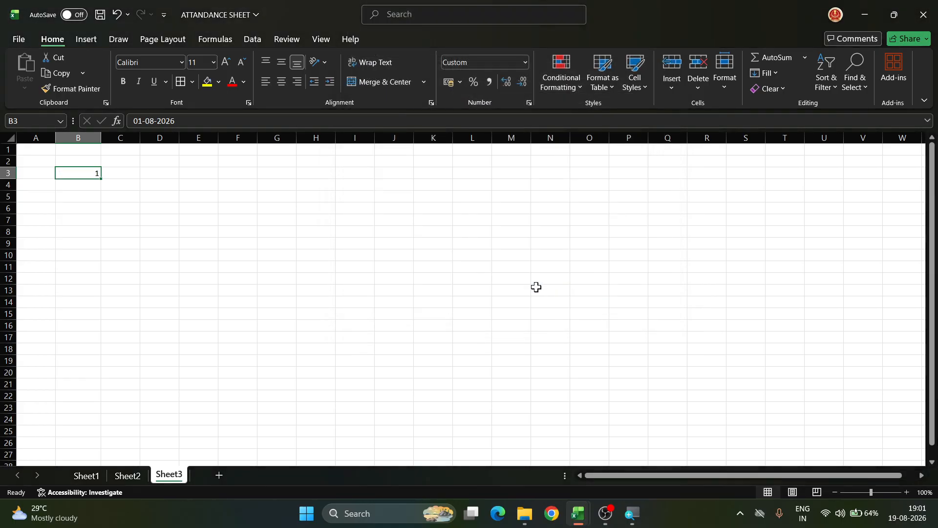
Fill the date series from B3 across row 3 to AF3, covering days 1 to 31.
{"action": "left_click", "coordinate": [110, 178]}
{"action": "left_click", "coordinate": [95, 172]}
{"action": "left_click_drag", "start_coordinate": [100, 180], "coordinate": [748, 171]}
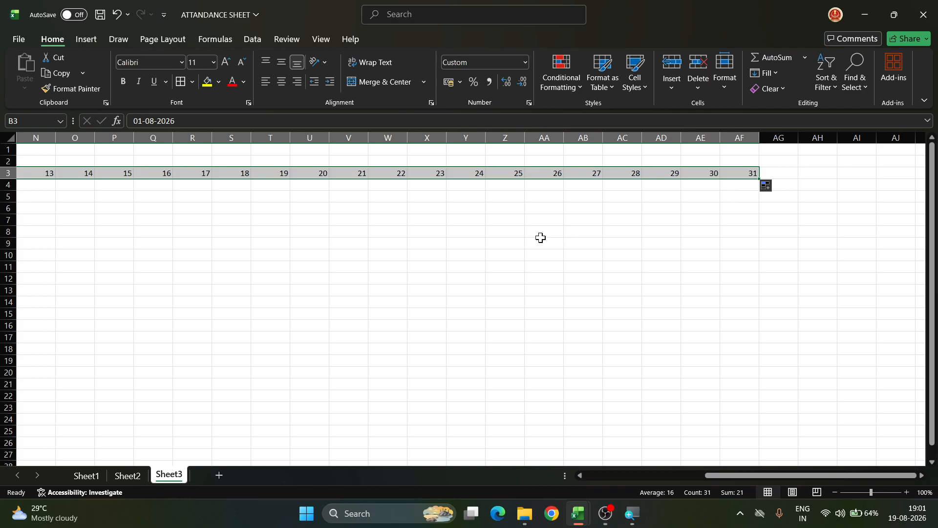
{"action": "left_click", "coordinate": [72, 222]}
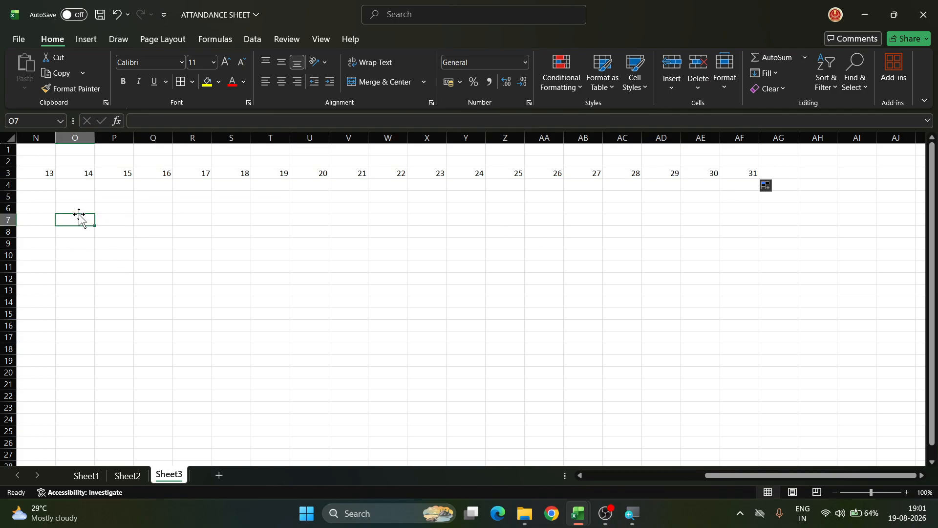
{"action": "left_click", "coordinate": [42, 207]}
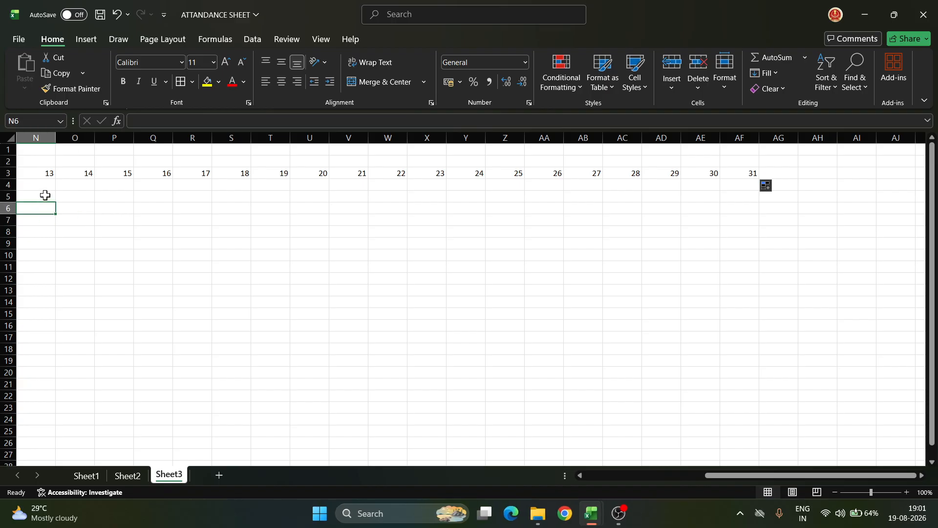
Enter the formula =TEXT(B3,"DDD") in cell B2 to return the abbreviated weekday name.
{"action": "key", "text": "Home"}
{"action": "left_click", "coordinate": [89, 161]}
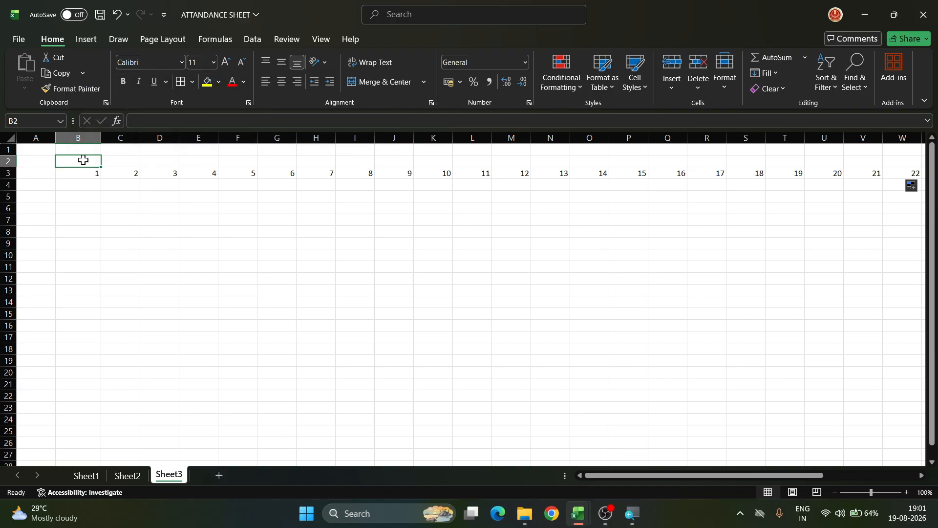
{"action": "type", "text": "="}
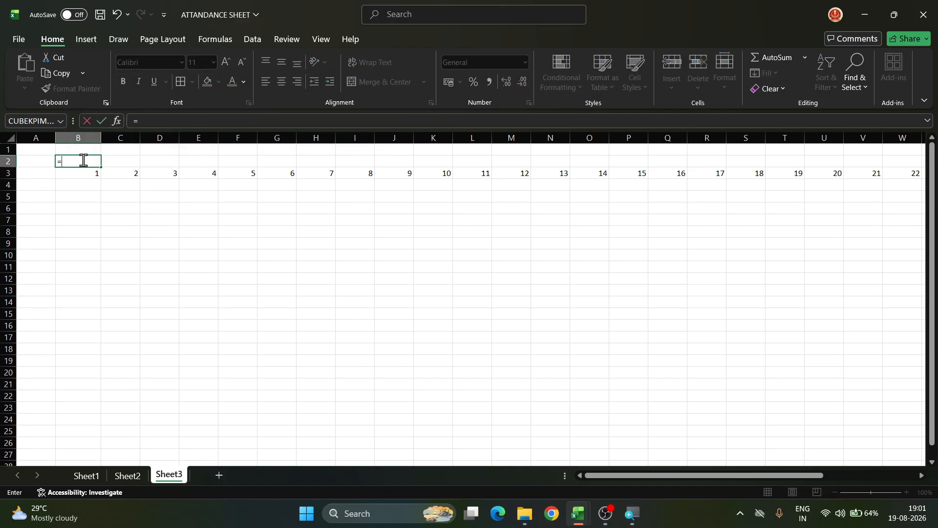
{"action": "type", "text": "TEXT"}
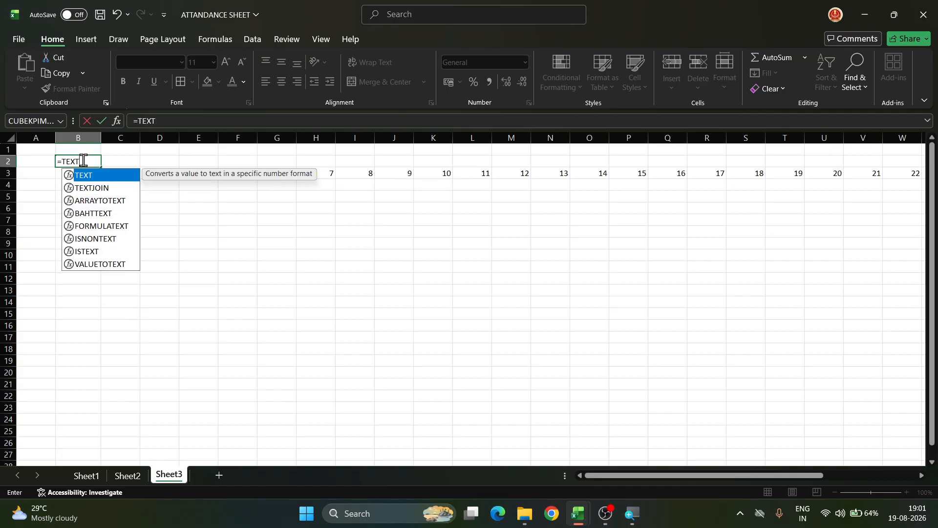
{"action": "type", "text": "("}
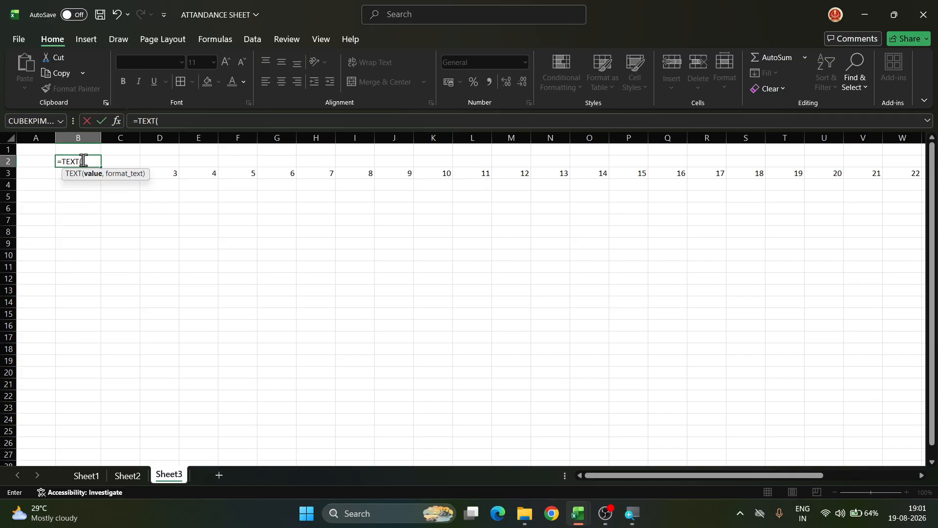
{"action": "left_click", "coordinate": [61, 177]}
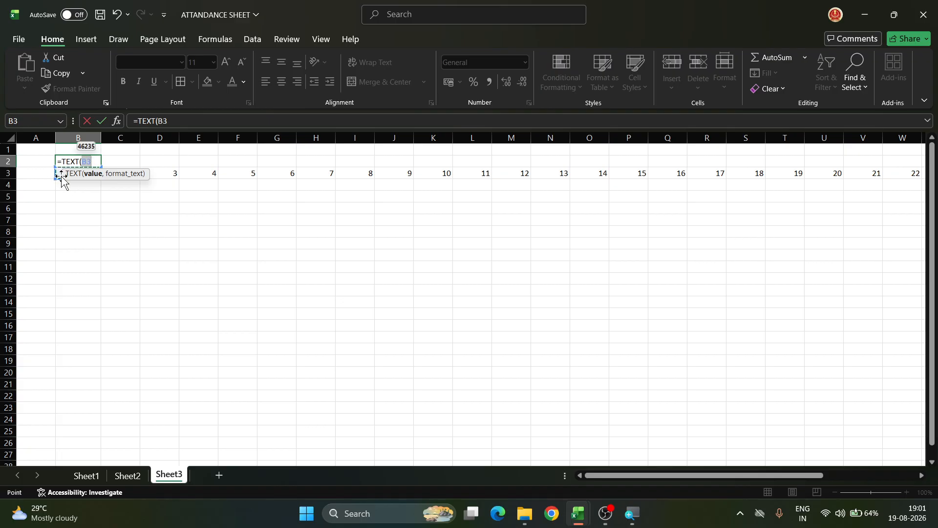
{"action": "type", "text": ","}
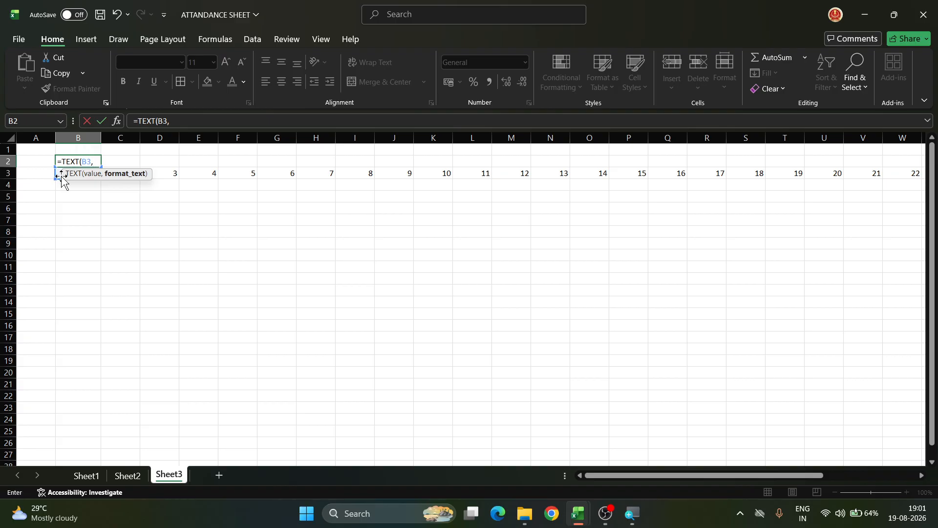
{"action": "type", "text": "\"DDD"}
{"action": "key", "text": "Return"}
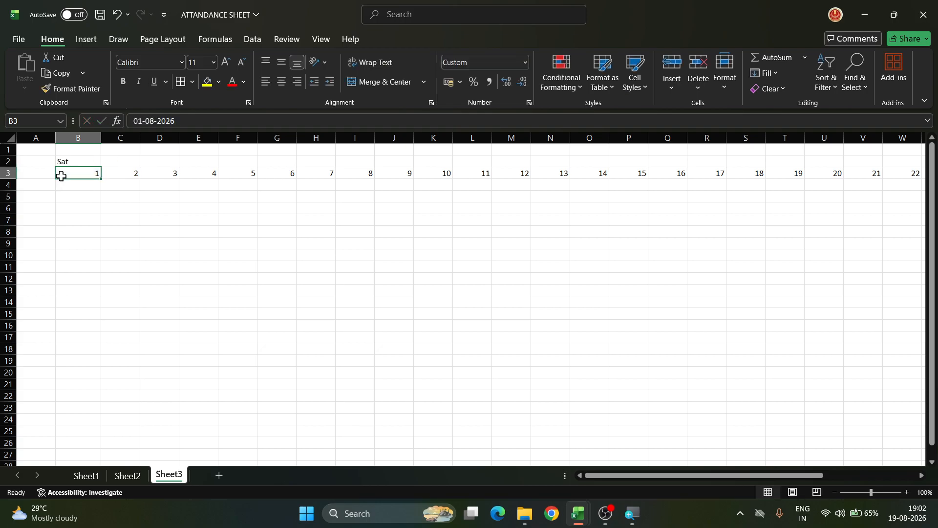
Change the formula in B2 to =TEXT(B3,"DDDD") for the full weekday name.
{"action": "double_click", "coordinate": [84, 160]}
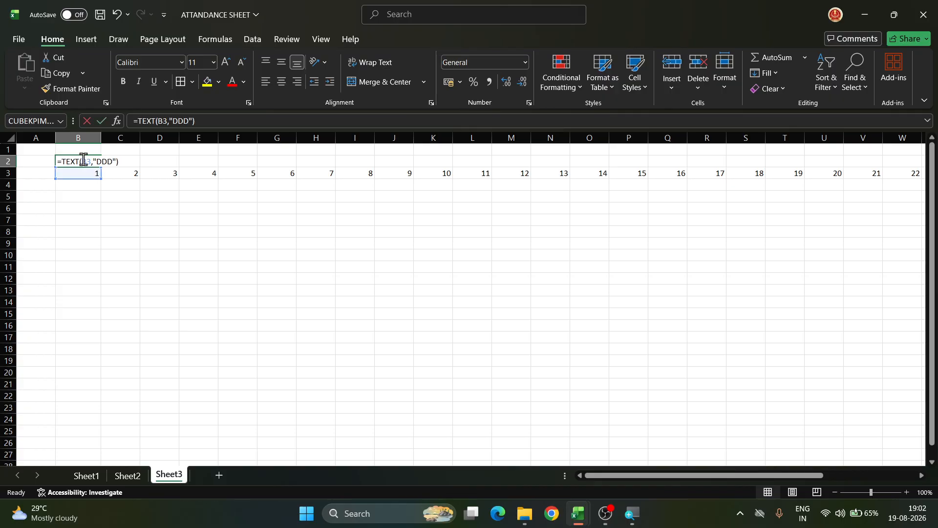
{"action": "left_click", "coordinate": [112, 160]}
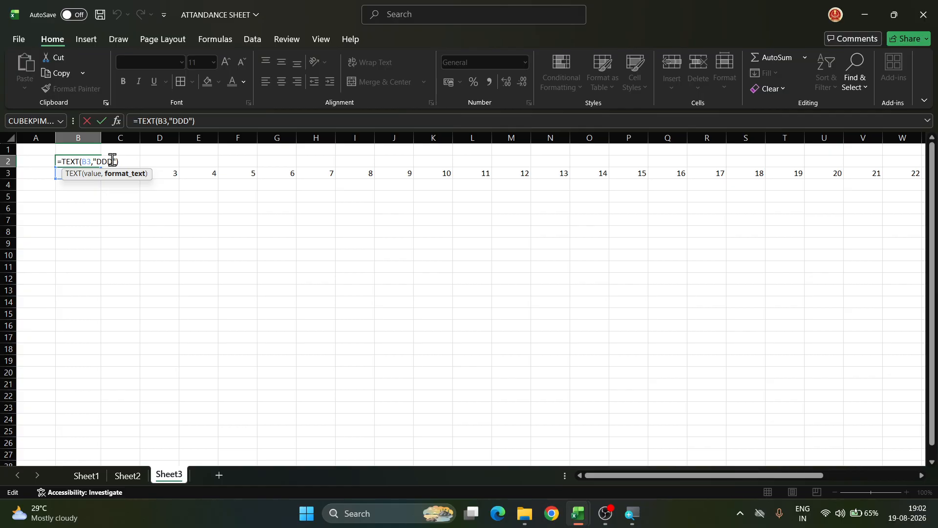
{"action": "type", "text": "D"}
{"action": "key", "text": "Return"}
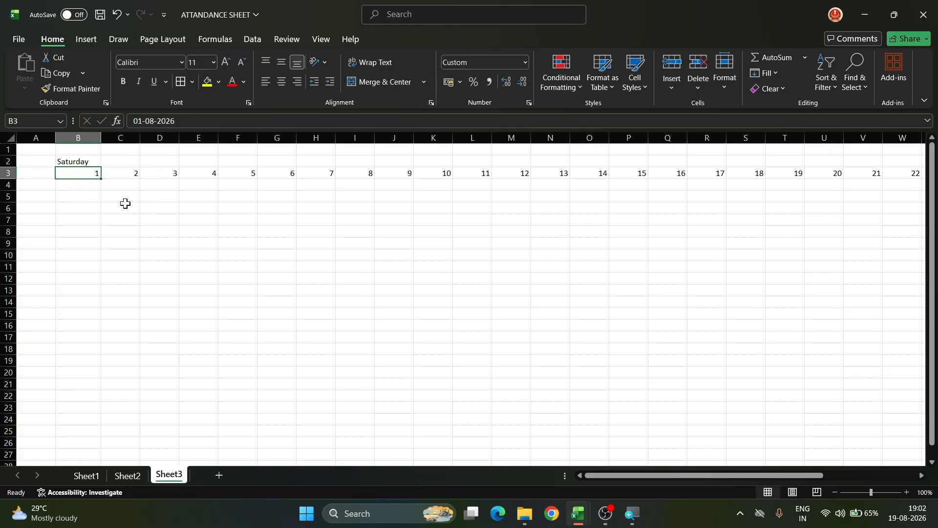
Set the formula in B2 back to =TEXT(B3,"DDD") for the short weekday name.
{"action": "left_click", "coordinate": [79, 161]}
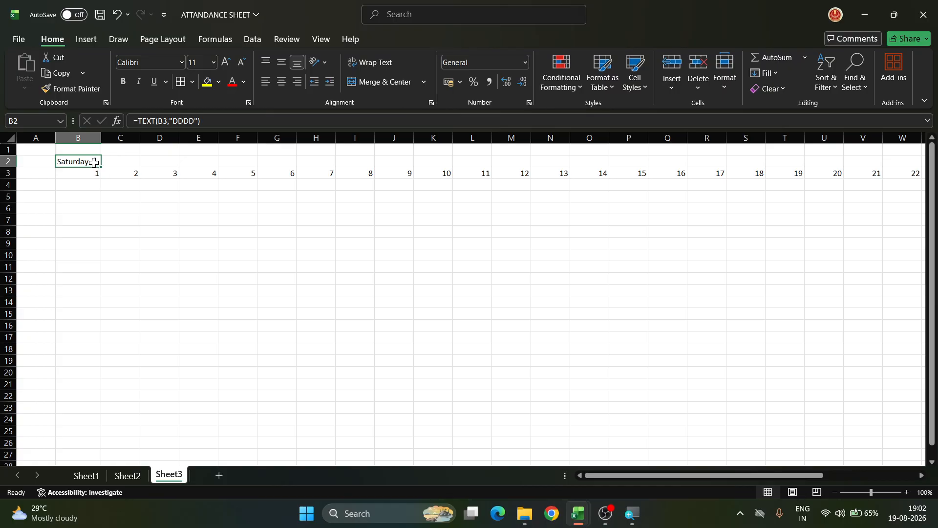
{"action": "double_click", "coordinate": [92, 162]}
{"action": "left_click", "coordinate": [120, 158]}
{"action": "key", "text": "BackSpace"}
{"action": "key", "text": "Return"}
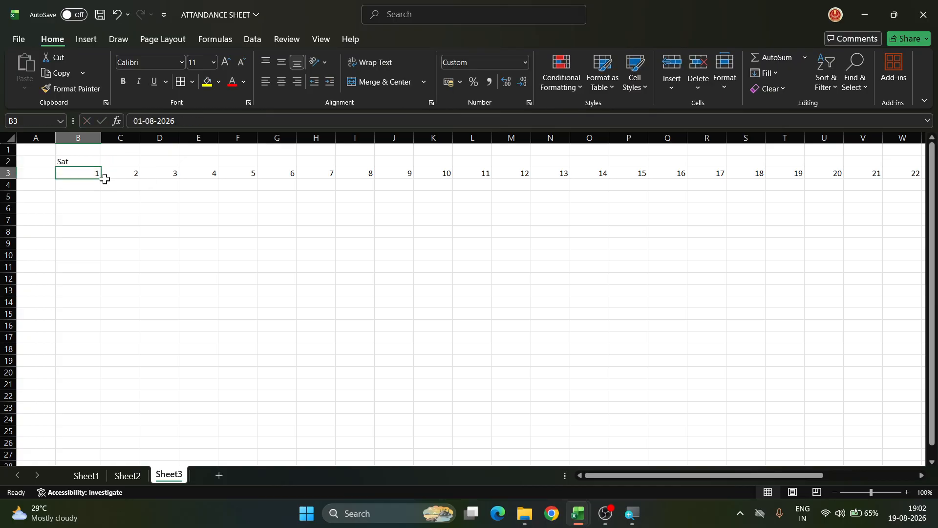
Fill the weekday formula from B2 across row 2 to AF2, above all the dates.
{"action": "left_click", "coordinate": [93, 162]}
{"action": "left_click_drag", "start_coordinate": [101, 167], "coordinate": [837, 183]}
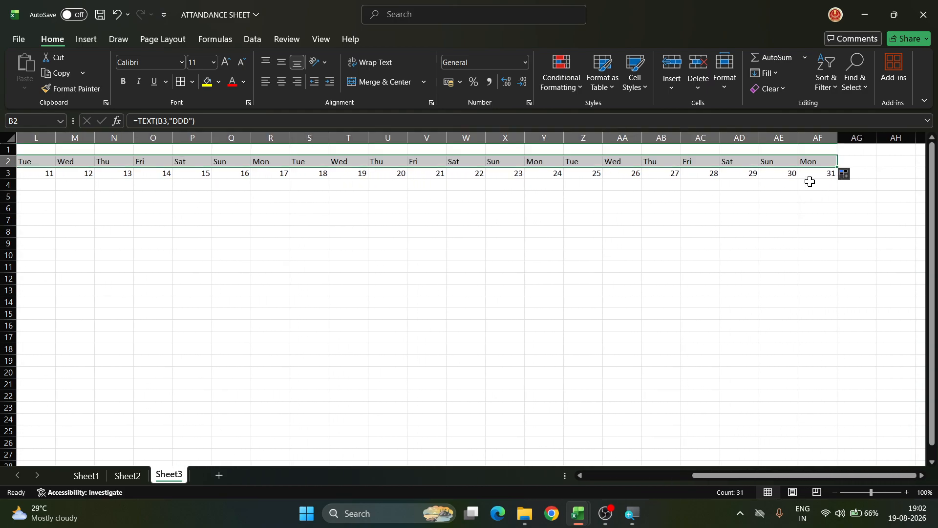
{"action": "left_click", "coordinate": [773, 174]}
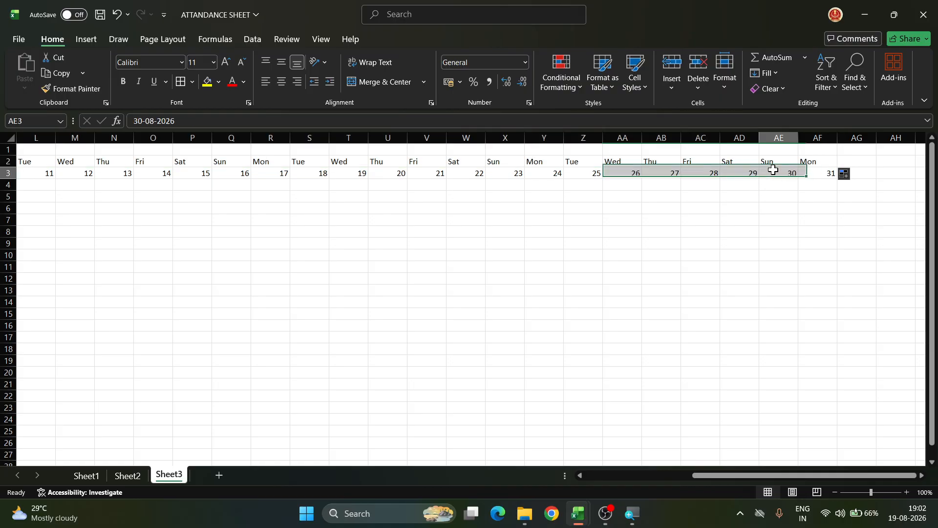
{"action": "left_click", "coordinate": [694, 185]}
Look back over the weekday and date header rows from the end of the month to the first day.
{"action": "key", "text": "Left"}
{"action": "key", "text": "Left"}
{"action": "key", "text": "Left"}
{"action": "key", "text": "Left"}
{"action": "key", "text": "Left"}
{"action": "key", "text": "Left"}
{"action": "key", "text": "Left"}
{"action": "key", "text": "Left"}
{"action": "key", "text": "Left"}
{"action": "key", "text": "Left"}
{"action": "key", "text": "Left"}
{"action": "key", "text": "Left"}
{"action": "key", "text": "Left"}
{"action": "key", "text": "Left"}
{"action": "key", "text": "Left"}
{"action": "key", "text": "Left"}
{"action": "key", "text": "Left"}
{"action": "key", "text": "Left"}
{"action": "key", "text": "Left"}
{"action": "key", "text": "Left"}
{"action": "key", "text": "Left"}
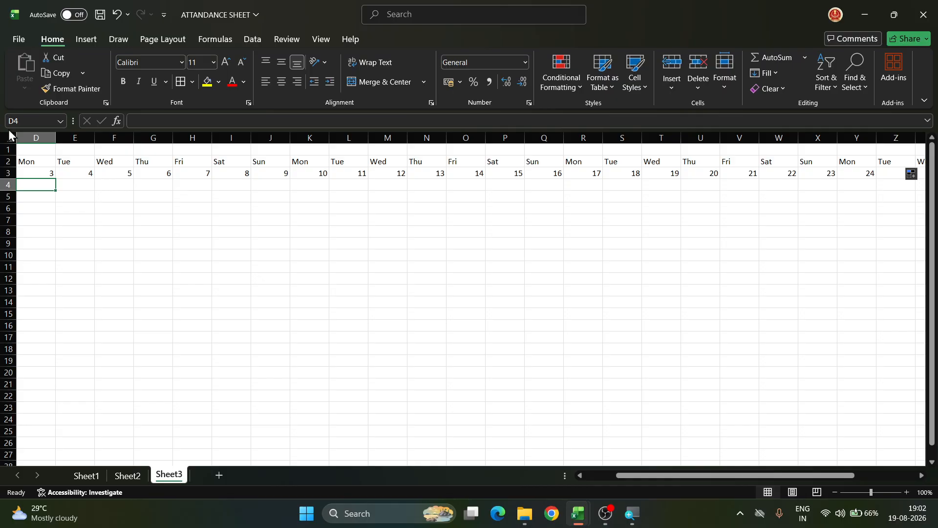
{"action": "left_click", "coordinate": [42, 163]}
{"action": "key", "text": "Left"}
{"action": "key", "text": "Left"}
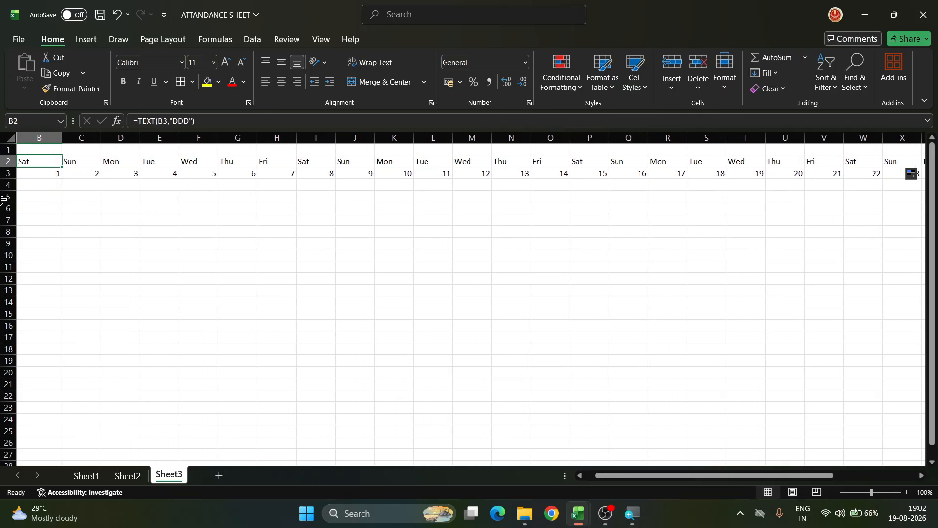
{"action": "left_click", "coordinate": [63, 196]}
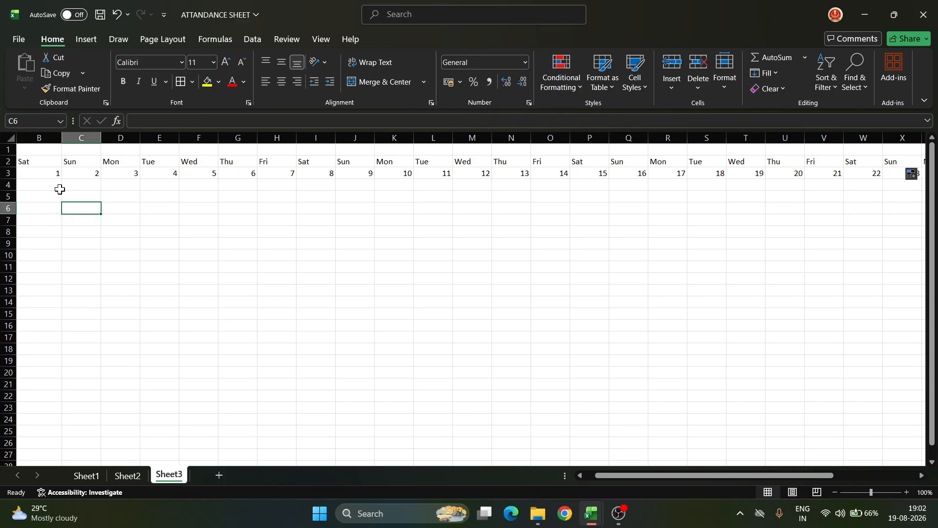
AutoFit the widths of columns B to AF to their weekday and date headers.
{"action": "left_click_drag", "start_coordinate": [36, 161], "coordinate": [825, 193]}
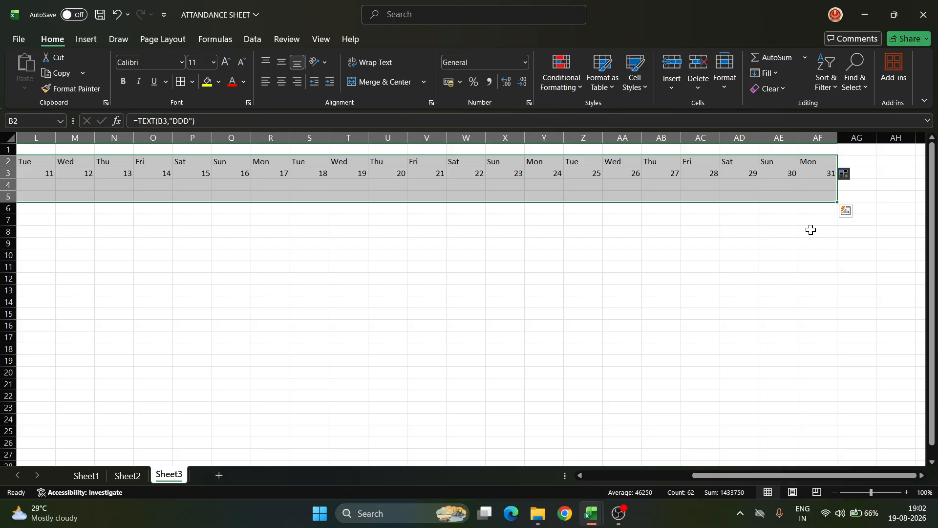
{"action": "key", "text": "alt+h"}
{"action": "key", "text": "o"}
{"action": "key", "text": "i"}
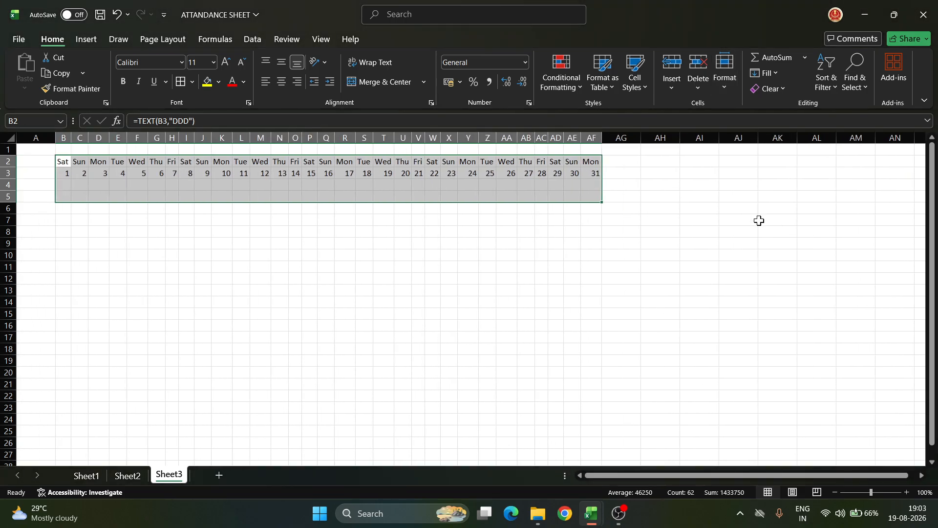
Apply all borders to the attendance grid B2:AF17.
{"action": "scroll", "coordinate": [600, 213], "scroll_direction": "up", "scroll_amount": 1}
{"action": "scroll", "coordinate": [602, 218], "scroll_direction": "up", "scroll_amount": 2}
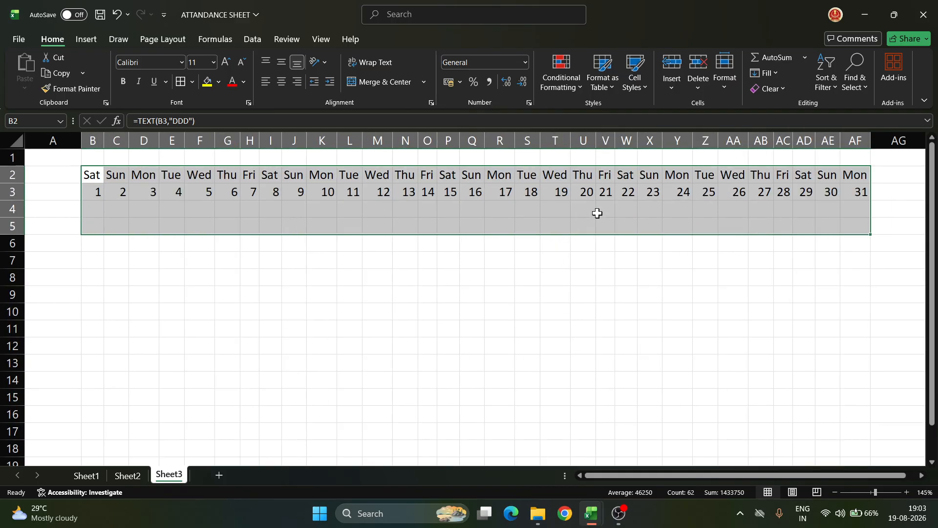
{"action": "left_click", "coordinate": [582, 273]}
{"action": "left_click_drag", "start_coordinate": [93, 177], "coordinate": [847, 437]}
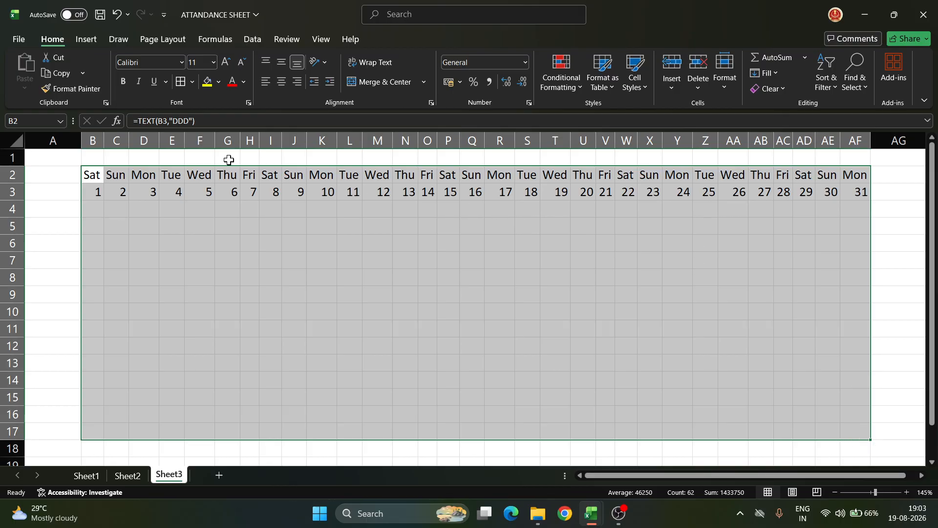
{"action": "left_click", "coordinate": [191, 82]}
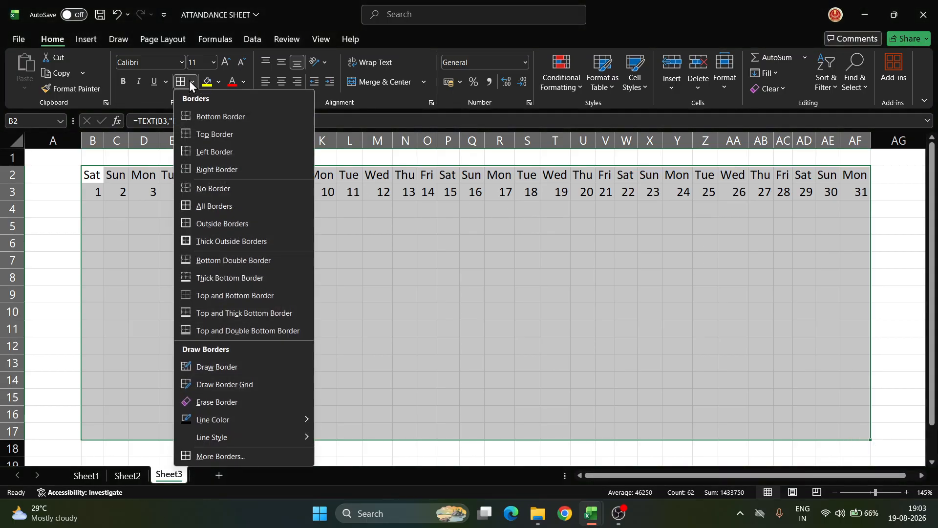
{"action": "left_click", "coordinate": [200, 204]}
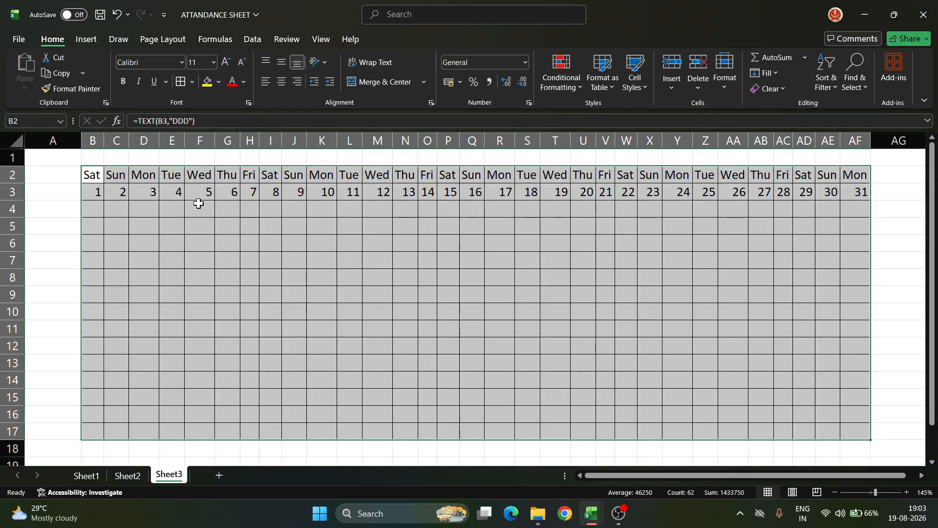
{"action": "left_click", "coordinate": [191, 249]}
Add list data validation to B4:AF17 with the source entries AB, P, SL, CL, PL and SUN.
{"action": "left_click_drag", "start_coordinate": [98, 207], "coordinate": [849, 423]}
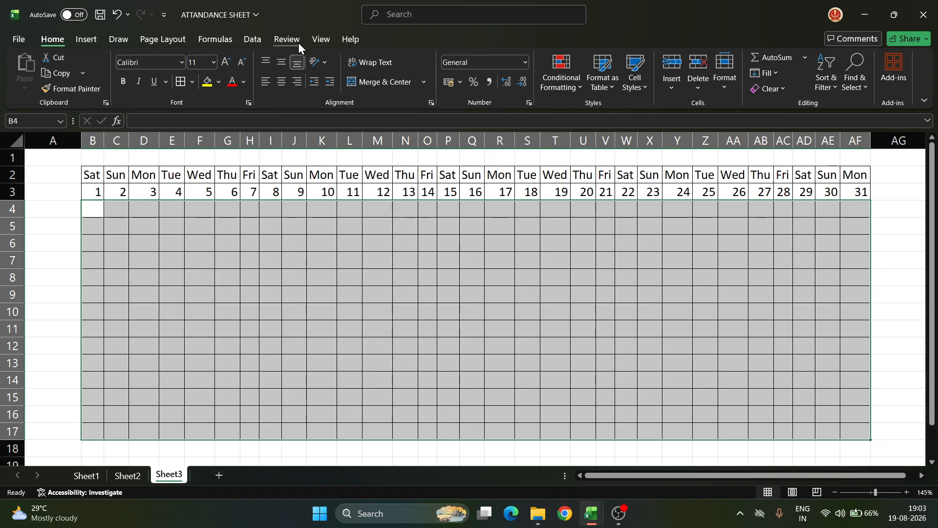
{"action": "left_click", "coordinate": [255, 40]}
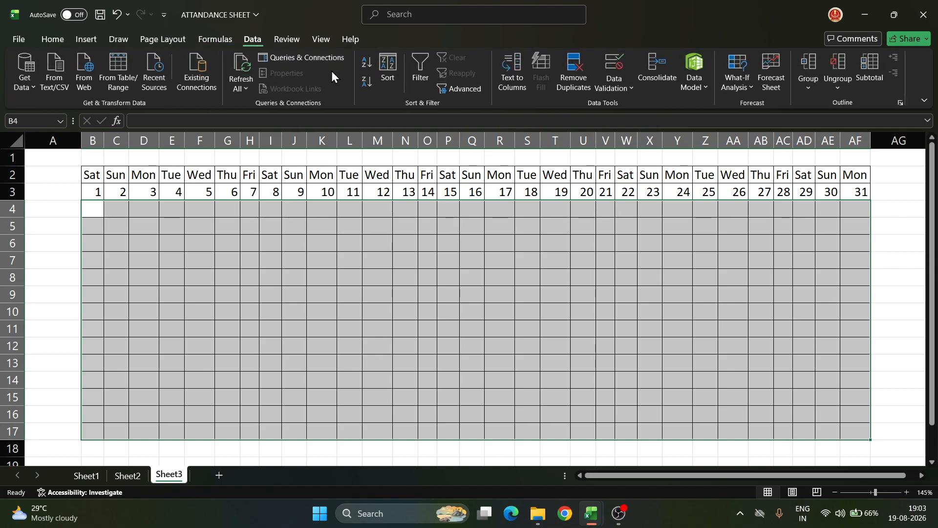
{"action": "left_click", "coordinate": [629, 89]}
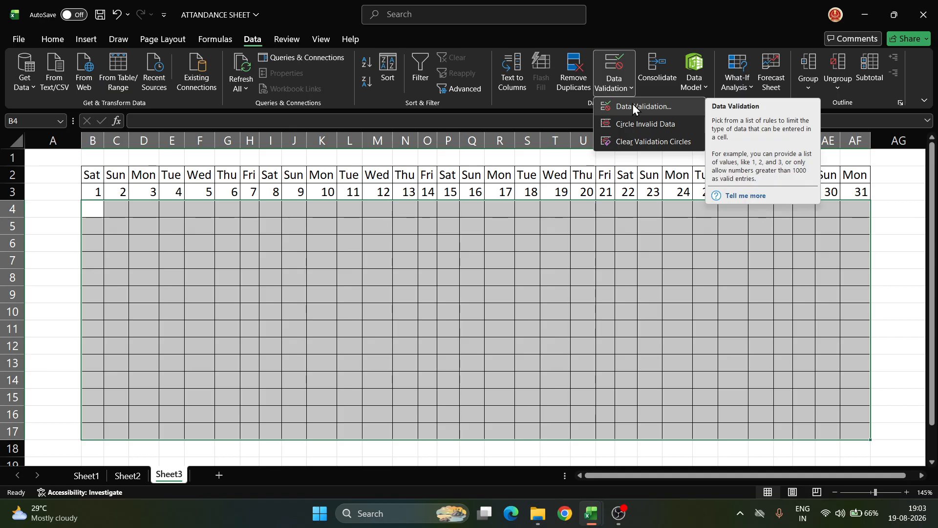
{"action": "left_click", "coordinate": [633, 107]}
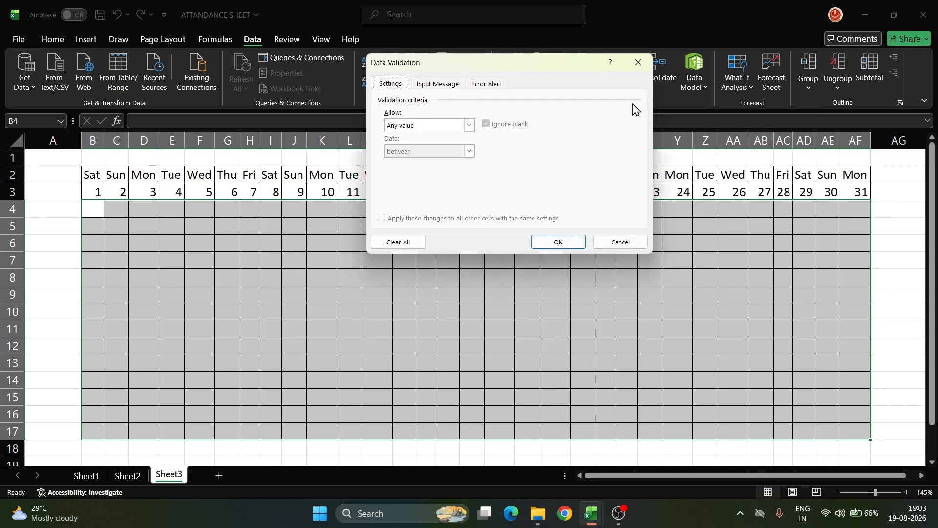
{"action": "left_click", "coordinate": [469, 126]}
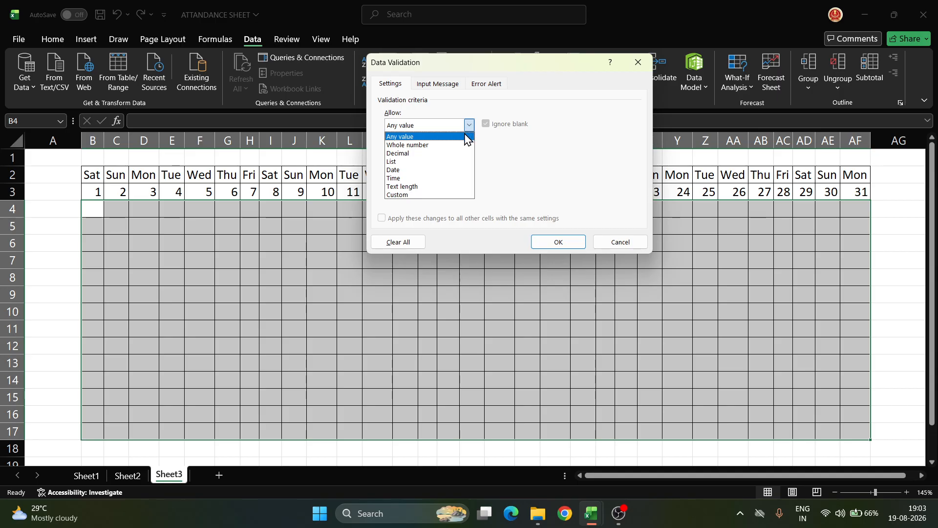
{"action": "left_click", "coordinate": [441, 165]}
{"action": "left_click", "coordinate": [429, 175]}
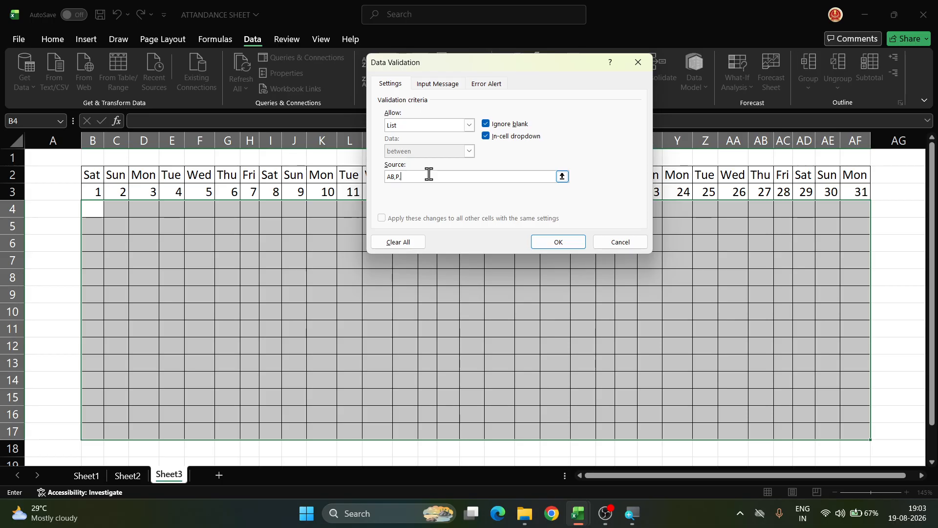
{"action": "type", "text": "SL"}
{"action": "type", "text": "C"}
{"action": "type", "text": "PL"}
{"action": "type", "text": "SUN"}
{"action": "left_click", "coordinate": [558, 242]}
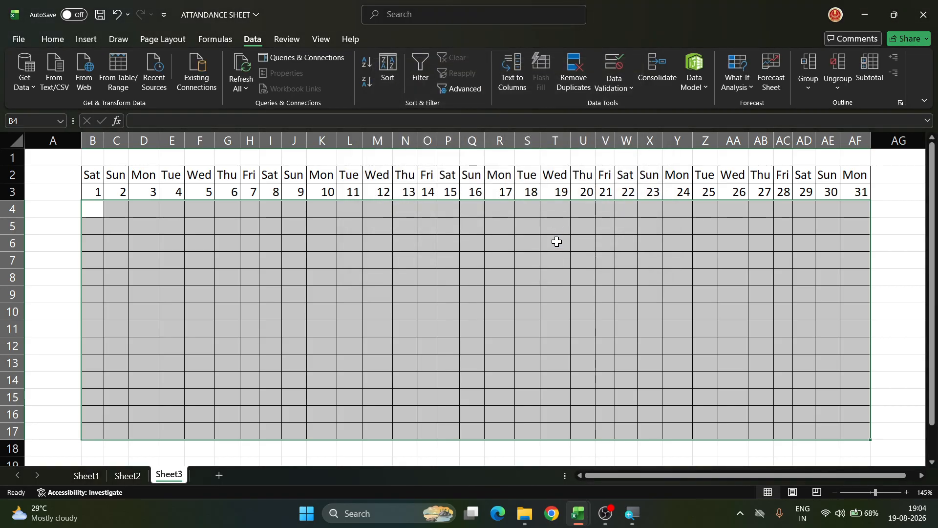
Choose P from the dropdown in B4 and fill it down the column to B17.
{"action": "left_click", "coordinate": [105, 214]}
{"action": "left_click", "coordinate": [95, 210]}
{"action": "left_click", "coordinate": [108, 212]}
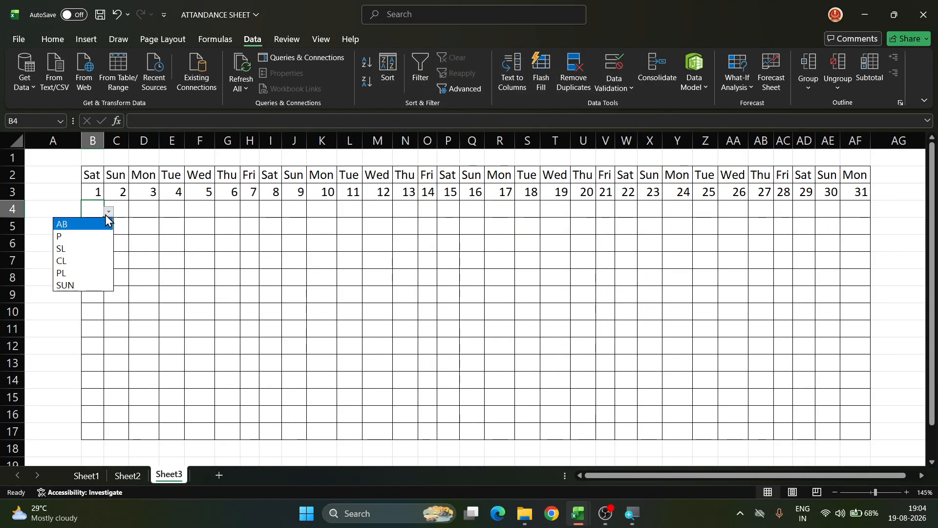
{"action": "left_click", "coordinate": [88, 240]}
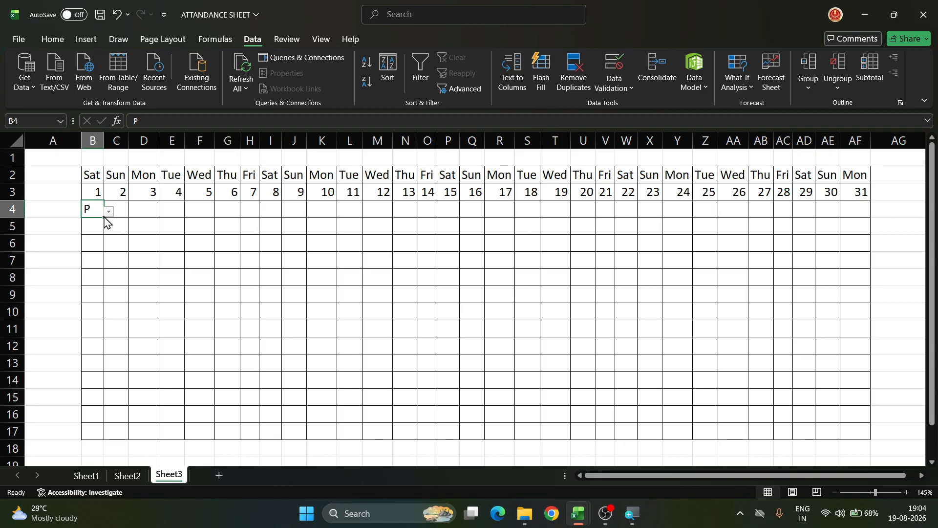
{"action": "left_click_drag", "start_coordinate": [103, 217], "coordinate": [115, 270]}
{"action": "scroll", "coordinate": [107, 222], "scroll_direction": "up", "scroll_amount": 1}
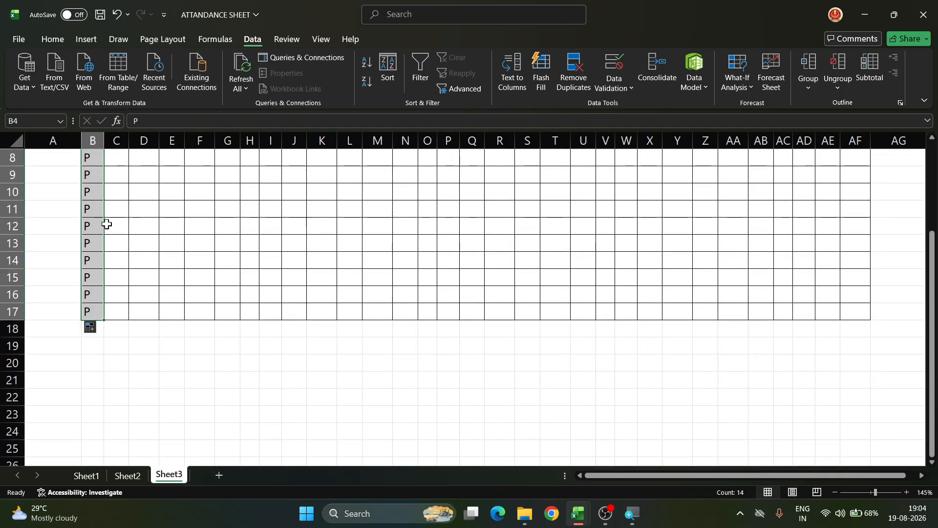
{"action": "scroll", "coordinate": [146, 231], "scroll_direction": "up", "scroll_amount": 2}
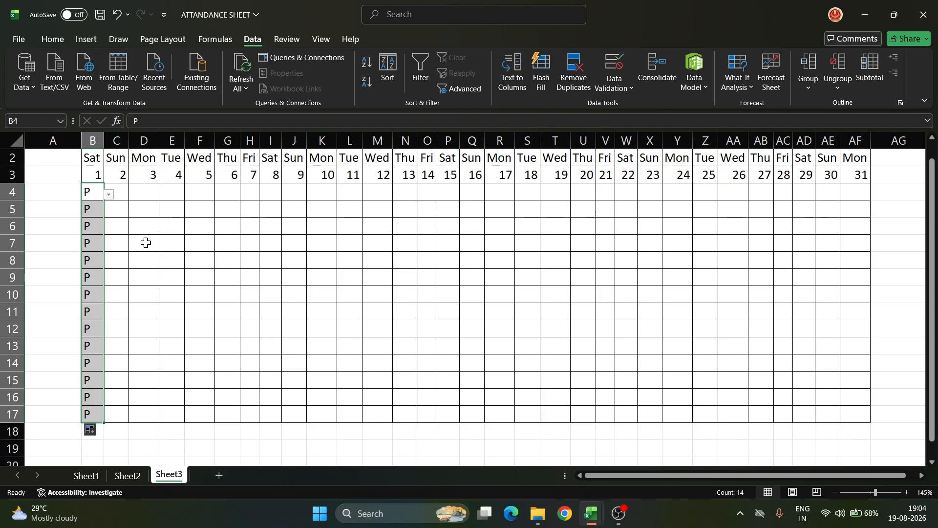
Fill the P marks from column B across to column AF in rows 4 to 17.
{"action": "left_click", "coordinate": [135, 228]}
{"action": "left_click_drag", "start_coordinate": [98, 193], "coordinate": [847, 423]}
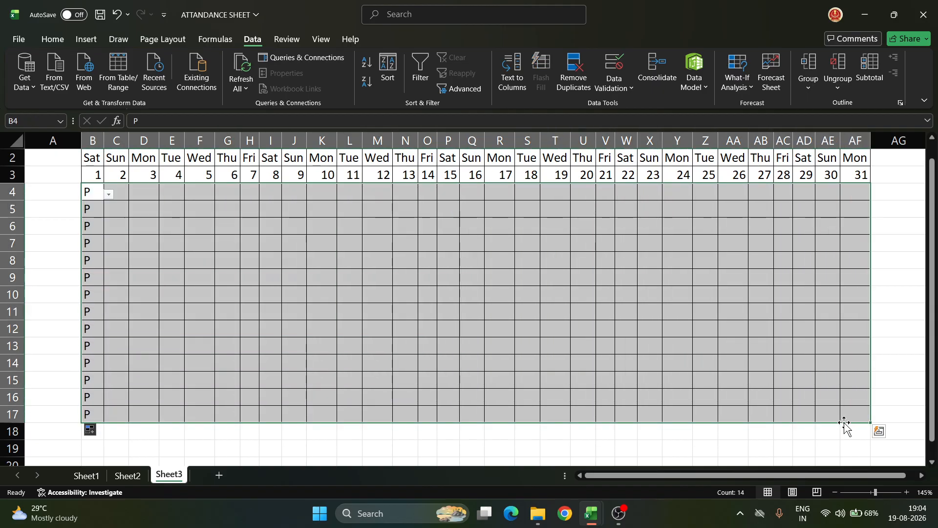
{"action": "key", "text": "ctrl+r"}
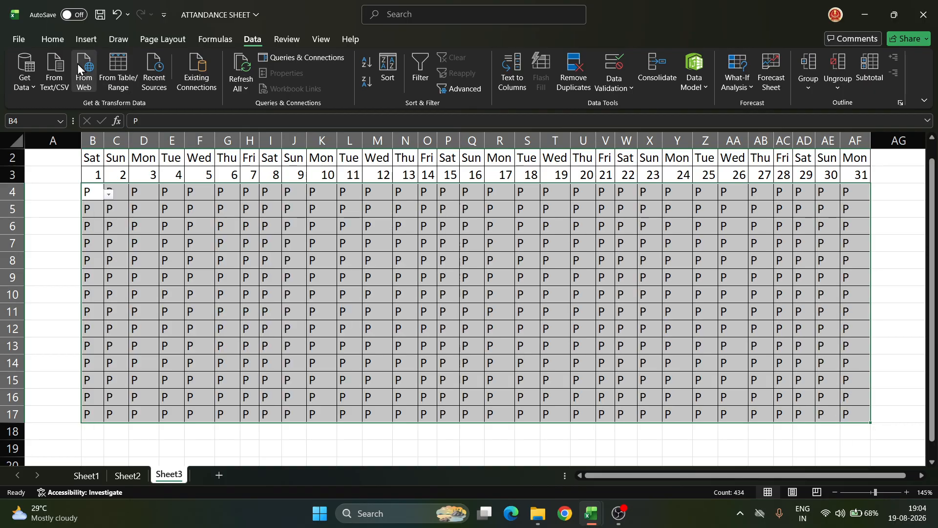
Center the P marks in B4:AF17 horizontally and vertically and make them bold.
{"action": "left_click", "coordinate": [58, 40]}
{"action": "left_click", "coordinate": [283, 78]}
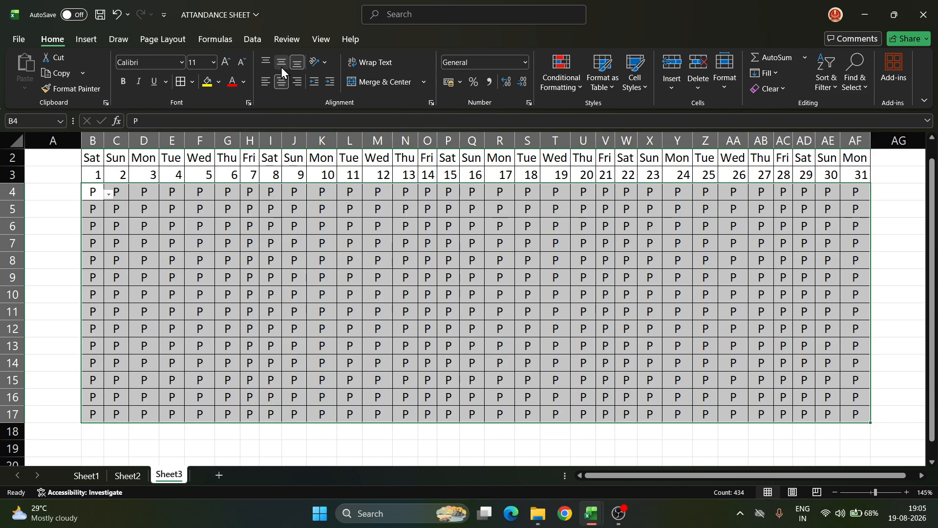
{"action": "left_click", "coordinate": [124, 83]}
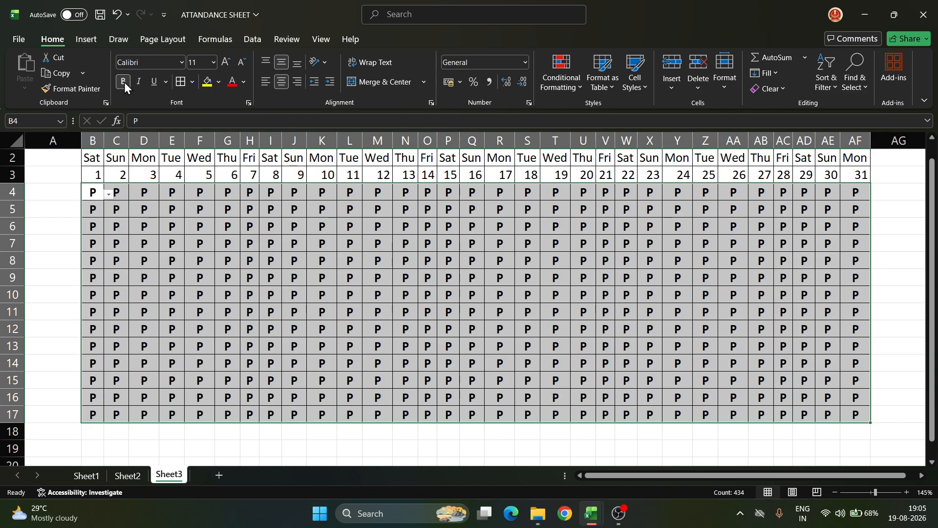
{"action": "left_click", "coordinate": [224, 260]}
Start a formula-based conditional formatting rule for B2:AF17 with the formula =B$2="SUN".
{"action": "scroll", "coordinate": [220, 259], "scroll_direction": "up", "scroll_amount": 1}
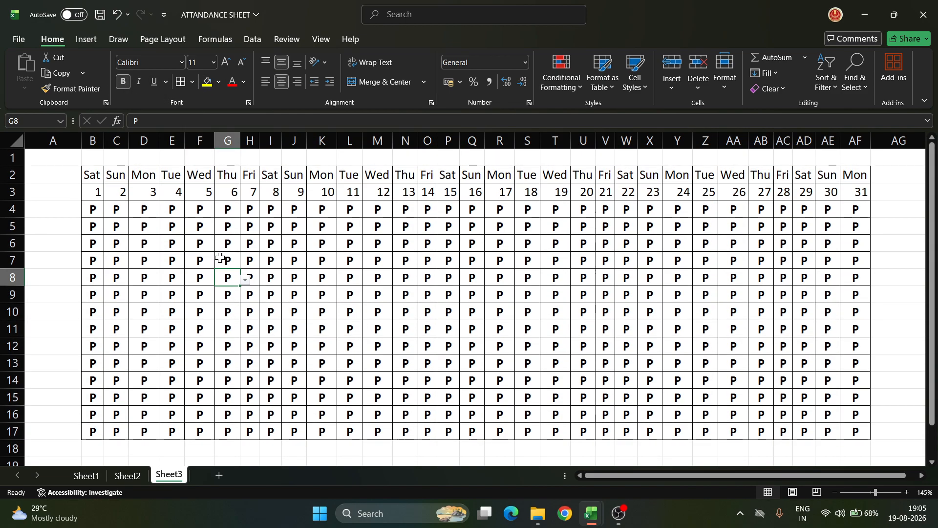
{"action": "mouse_move", "coordinate": [88, 176]}
{"action": "left_mouse_down"}
{"action": "mouse_move", "coordinate": [482, 384]}
{"action": "mouse_move", "coordinate": [851, 440]}
{"action": "left_mouse_up"}
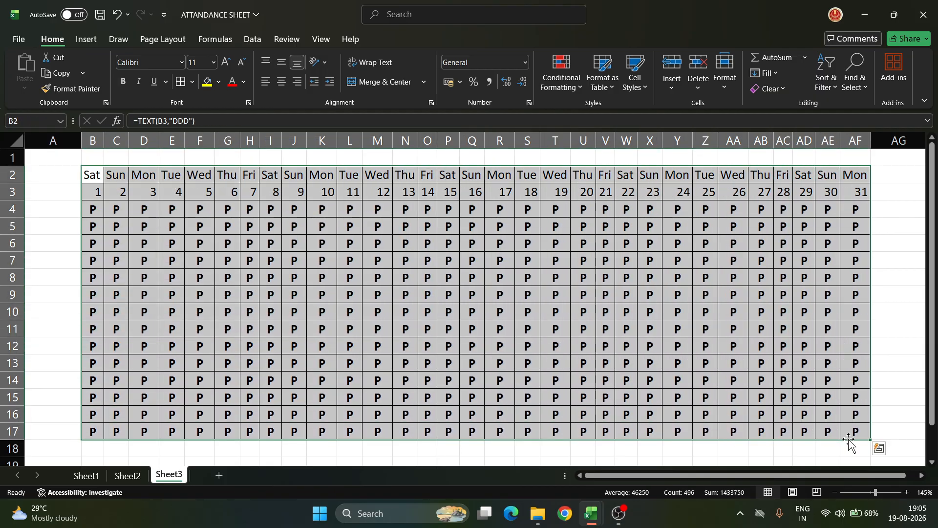
{"action": "left_click", "coordinate": [559, 81]}
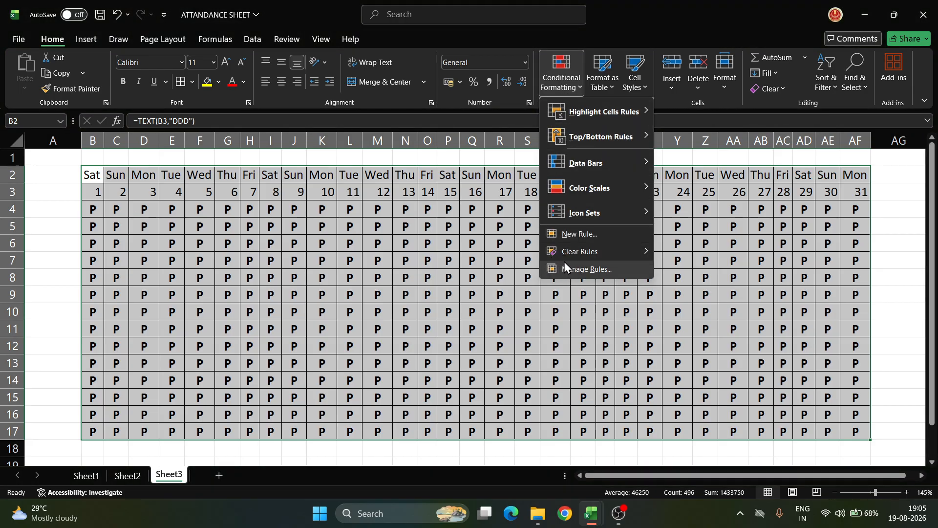
{"action": "left_click", "coordinate": [585, 232]}
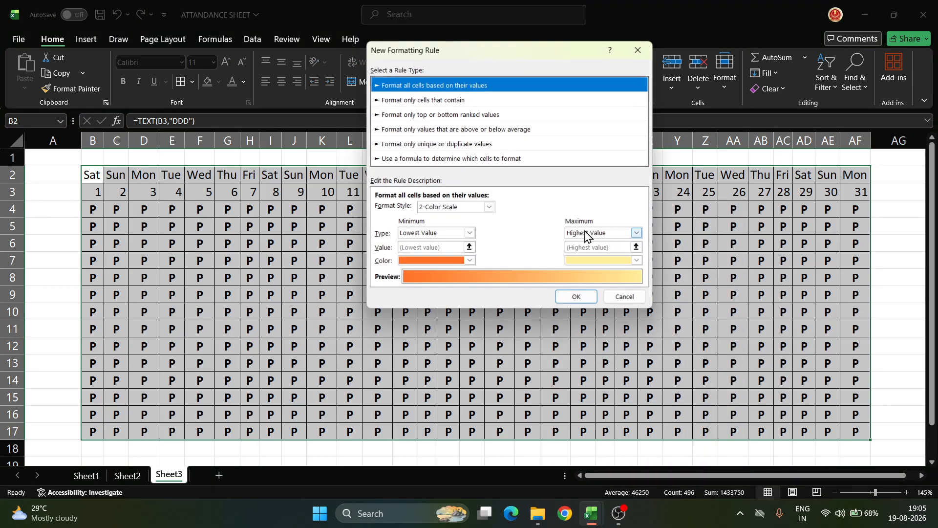
{"action": "left_click", "coordinate": [425, 158]}
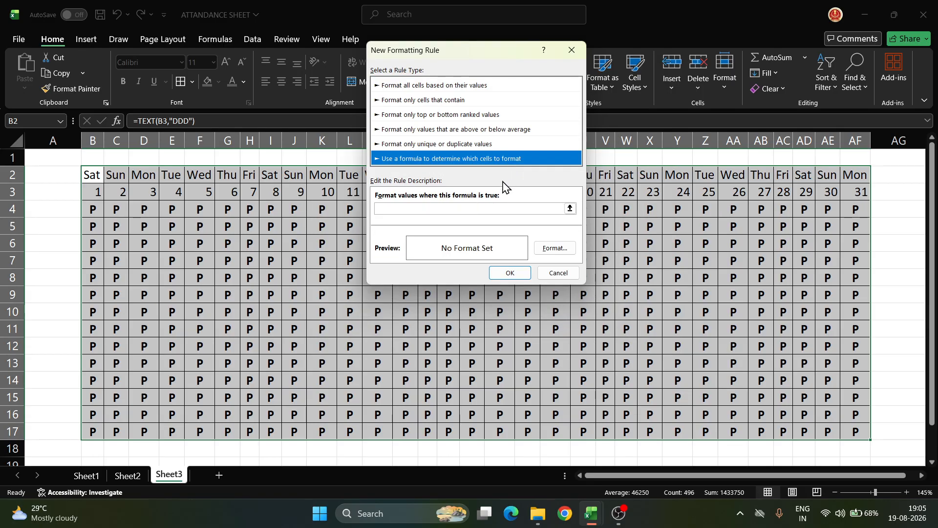
{"action": "left_click", "coordinate": [426, 210]}
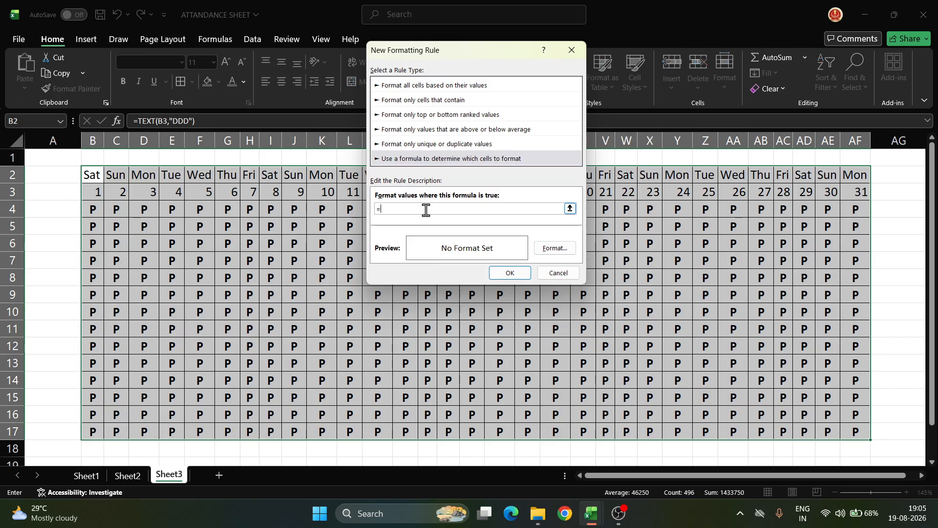
{"action": "left_click", "coordinate": [91, 175]}
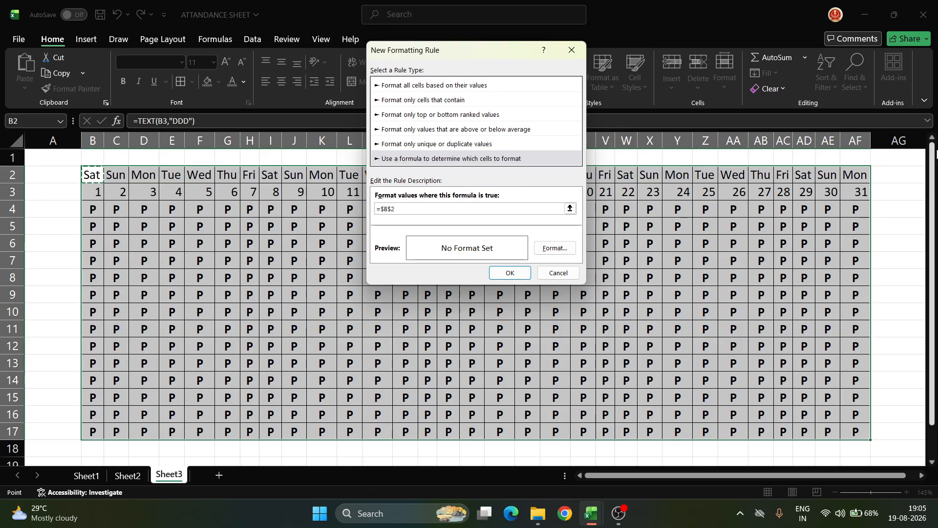
{"action": "type", "text": "="}
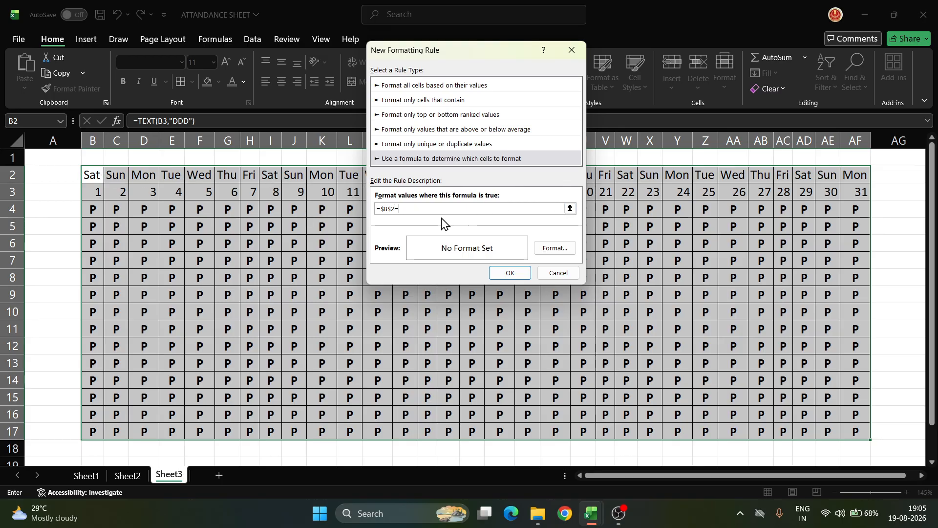
{"action": "key", "text": "super+plus"}
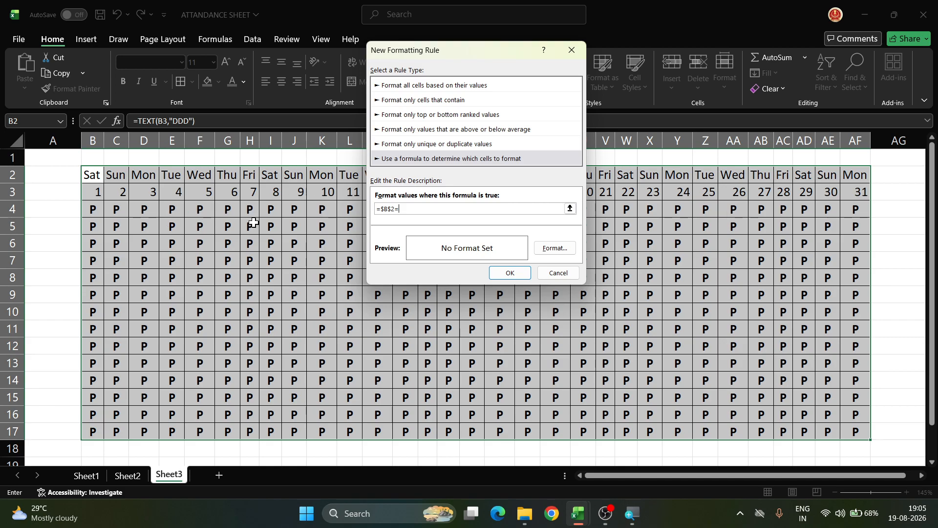
{"action": "type", "text": "\"SUB"}
{"action": "type", "text": "N"}
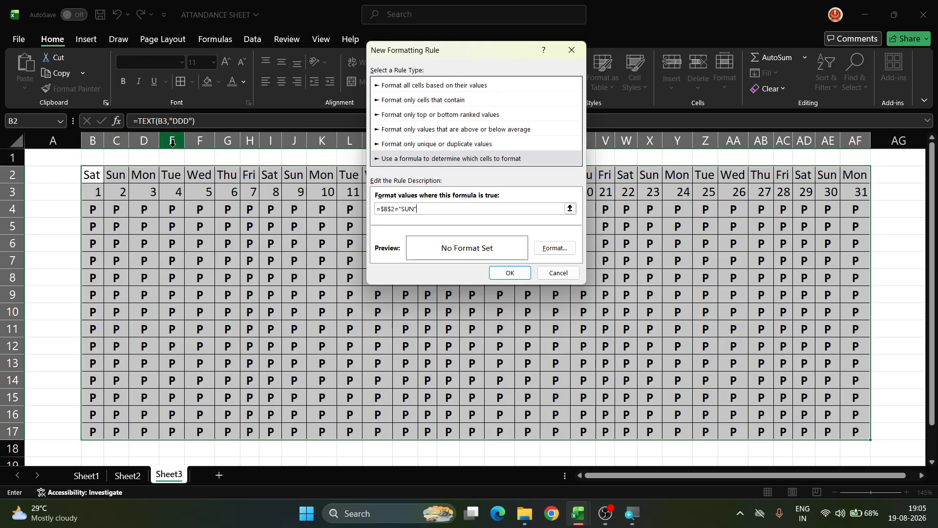
{"action": "left_click", "coordinate": [385, 209]}
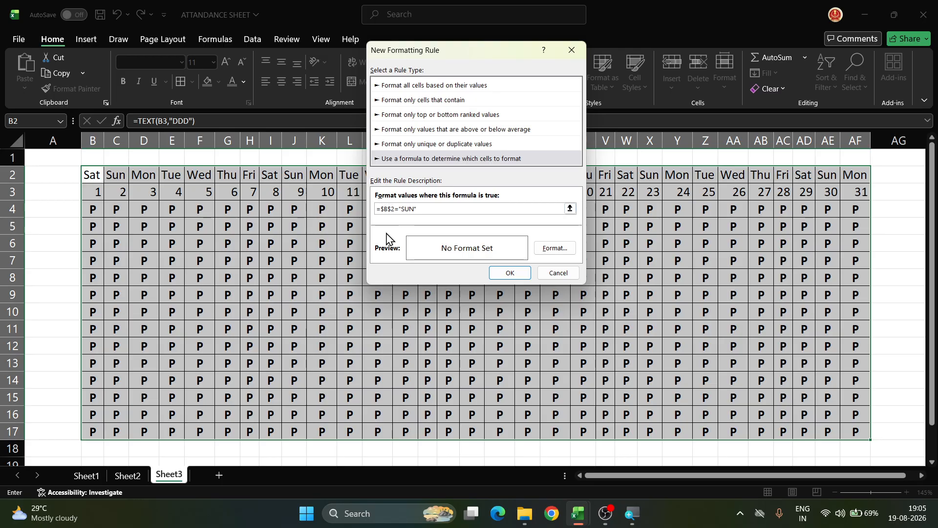
{"action": "key", "text": "BackSpace"}
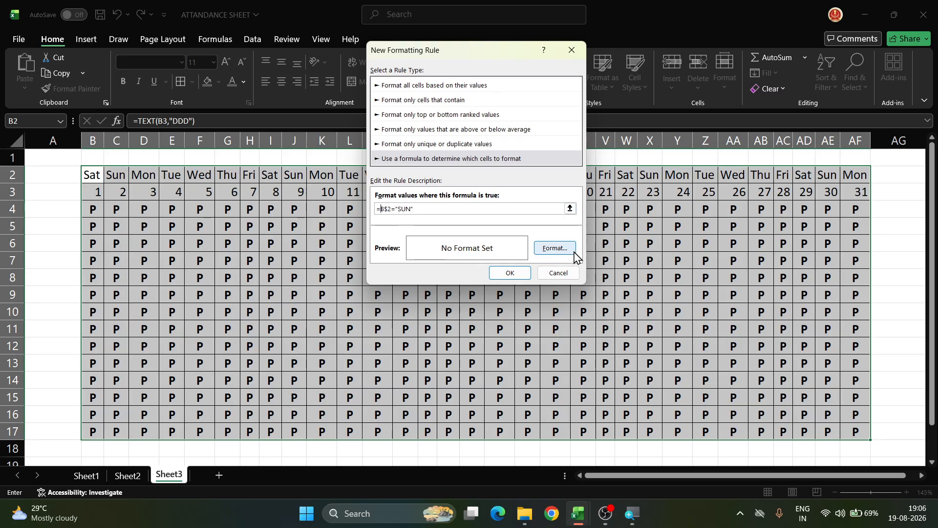
Give the Sunday rule a light orange fill and apply it to the attendance grid.
{"action": "left_click", "coordinate": [555, 249]}
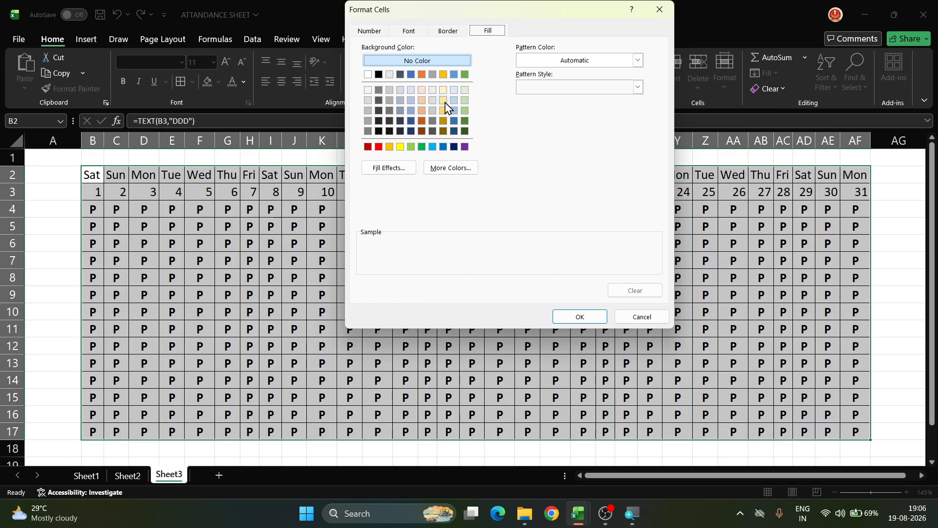
{"action": "left_click", "coordinate": [422, 101]}
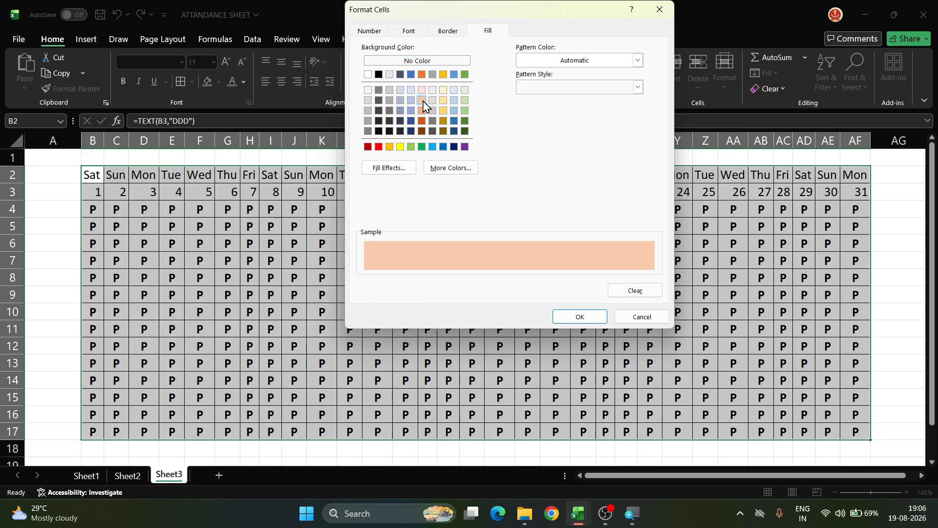
{"action": "left_click", "coordinate": [584, 317]}
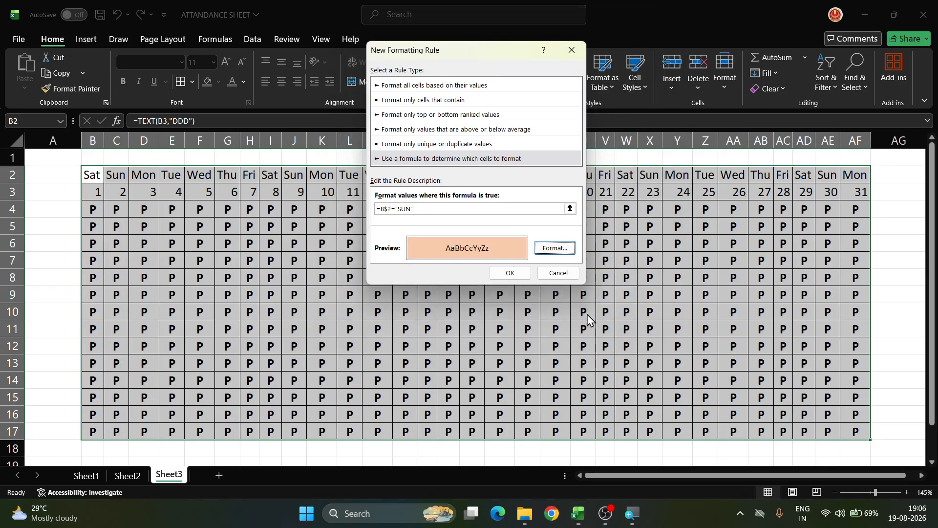
{"action": "left_click", "coordinate": [511, 274]}
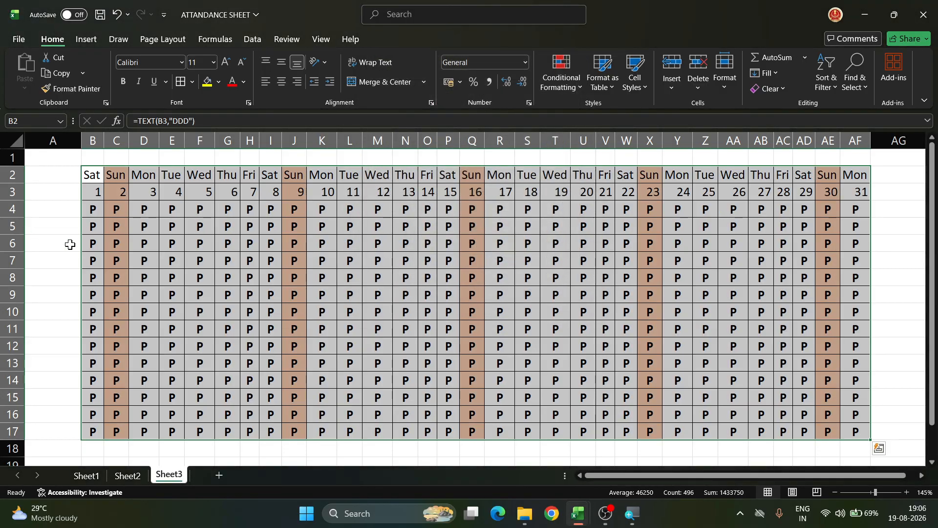
{"action": "left_click", "coordinate": [226, 264]}
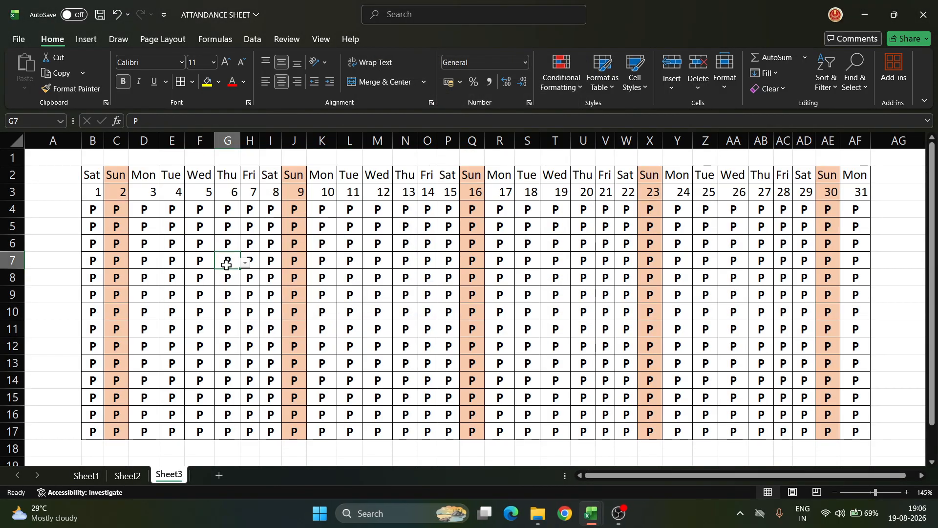
Enter the summary headers AB, SL, CL and PL in AG3:AJ3, beside the day 31 column.
{"action": "left_click", "coordinate": [426, 274]}
{"action": "key", "text": "Right"}
{"action": "key", "text": "Right"}
{"action": "key", "text": "Right"}
{"action": "key", "text": "Right"}
{"action": "key", "text": "Right"}
{"action": "key", "text": "Right"}
{"action": "key", "text": "Right"}
{"action": "key", "text": "Right"}
{"action": "key", "text": "Right"}
{"action": "key", "text": "Right"}
{"action": "key", "text": "Right"}
{"action": "key", "text": "Right"}
{"action": "key", "text": "Right"}
{"action": "key", "text": "Right"}
{"action": "key", "text": "Right"}
{"action": "key", "text": "Right"}
{"action": "key", "text": "Right"}
{"action": "key", "text": "Right"}
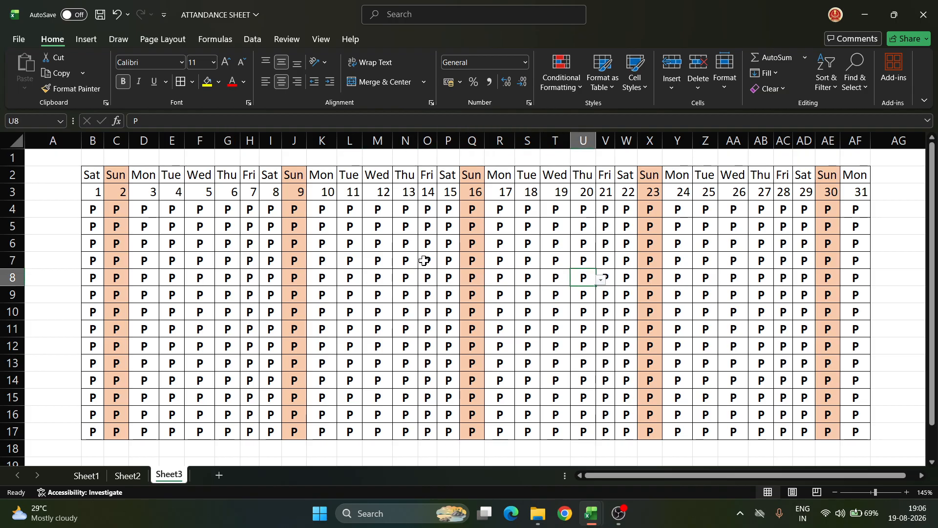
{"action": "key", "text": "Right"}
{"action": "key", "text": "Right"}
{"action": "key", "text": "Right"}
{"action": "key", "text": "Right"}
{"action": "key", "text": "Right"}
{"action": "key", "text": "Right"}
{"action": "key", "text": "Right"}
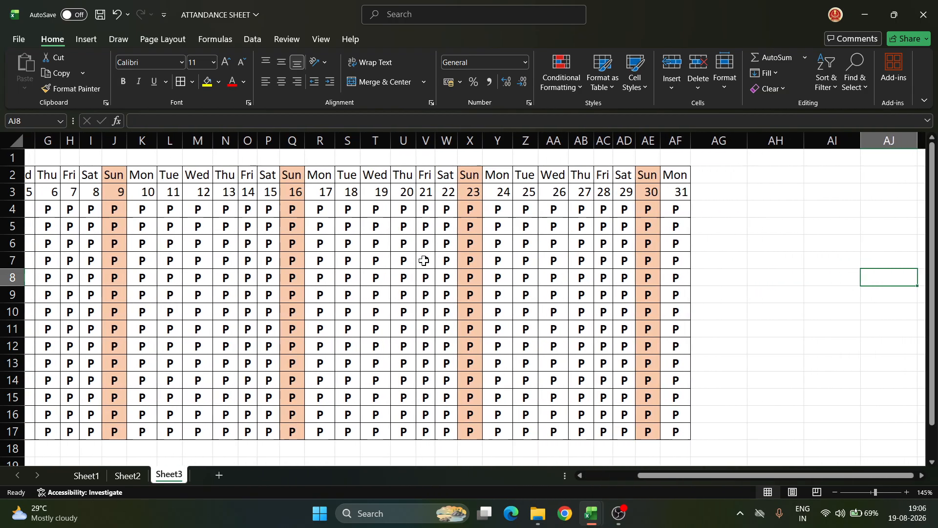
{"action": "left_click", "coordinate": [487, 194]}
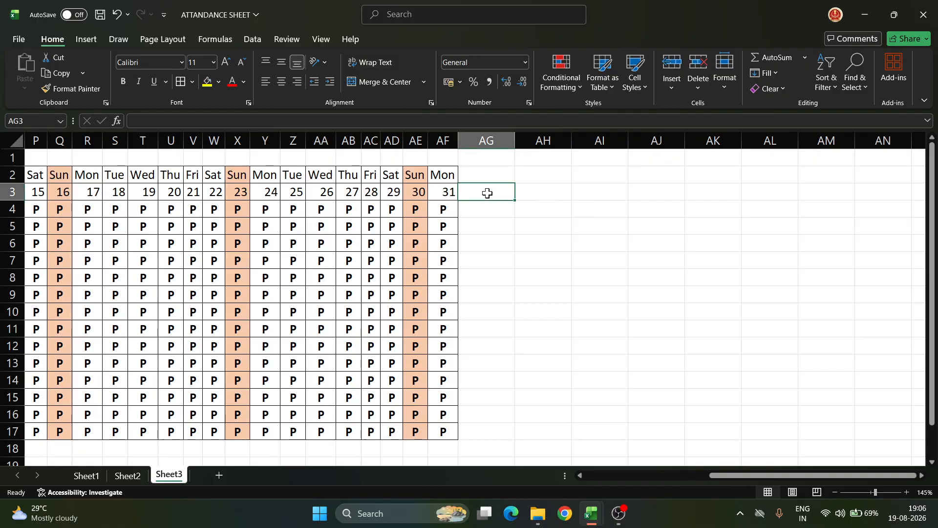
{"action": "type", "text": "AB"}
{"action": "key", "text": "Tab"}
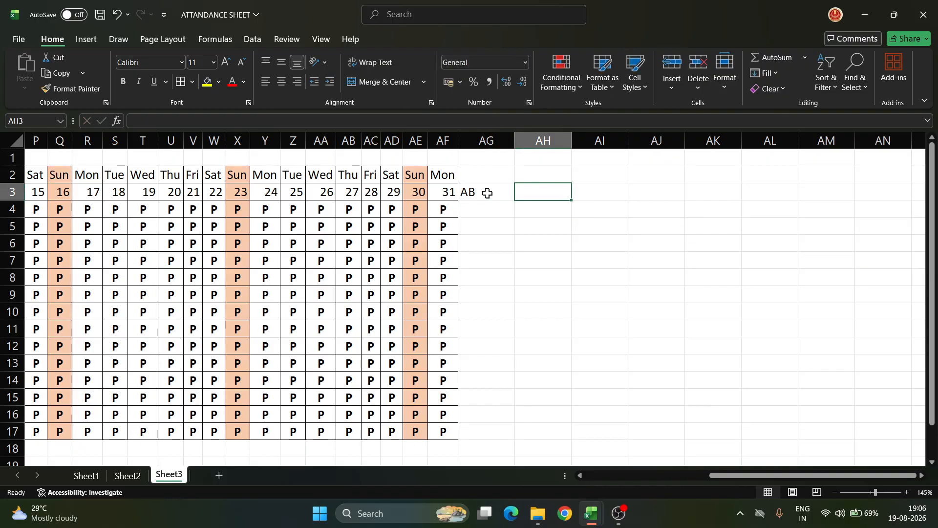
{"action": "type", "text": "SL"}
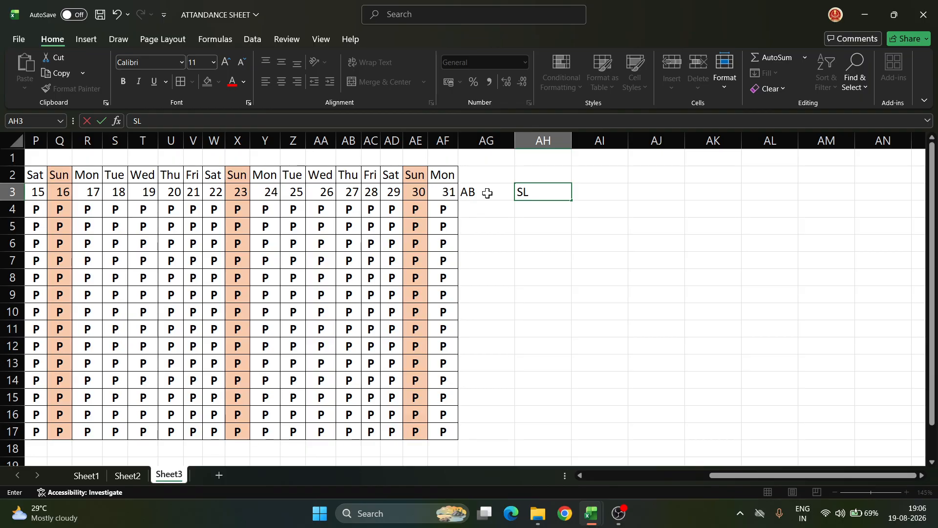
{"action": "key", "text": "Tab"}
{"action": "type", "text": "C"}
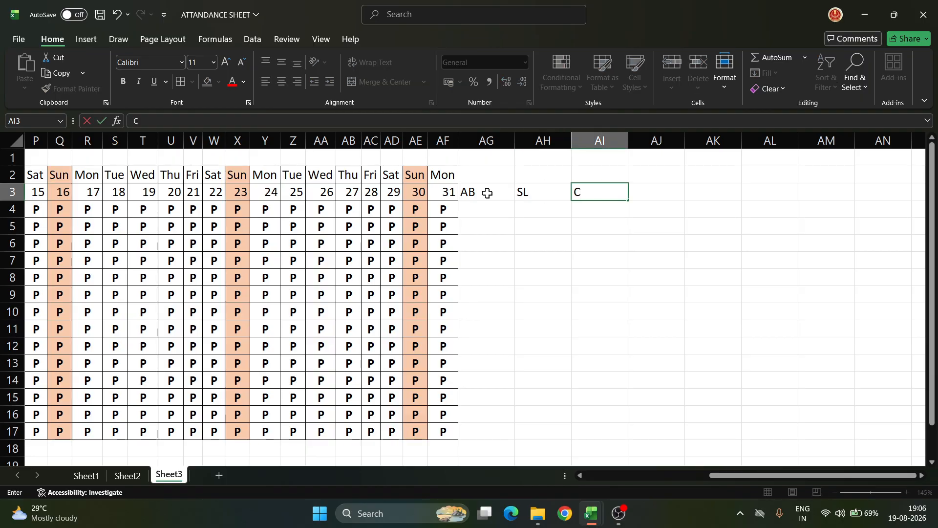
{"action": "type", "text": "L"}
{"action": "key", "text": "Tab"}
{"action": "type", "text": "PL"}
{"action": "key", "text": "Tab"}
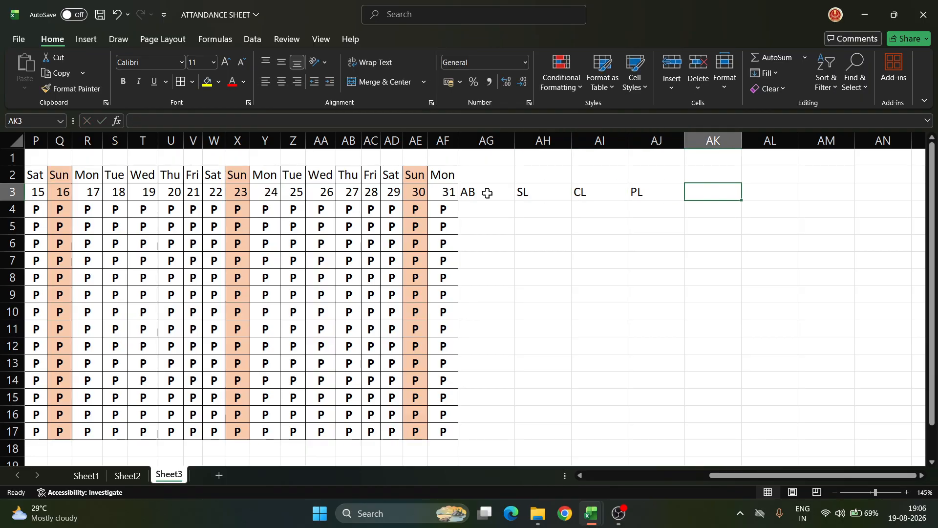
Continue the summary headers with P, SUN, OT and P.DAYS in AK3:AN3.
{"action": "type", "text": "P"}
{"action": "key", "text": "Tab"}
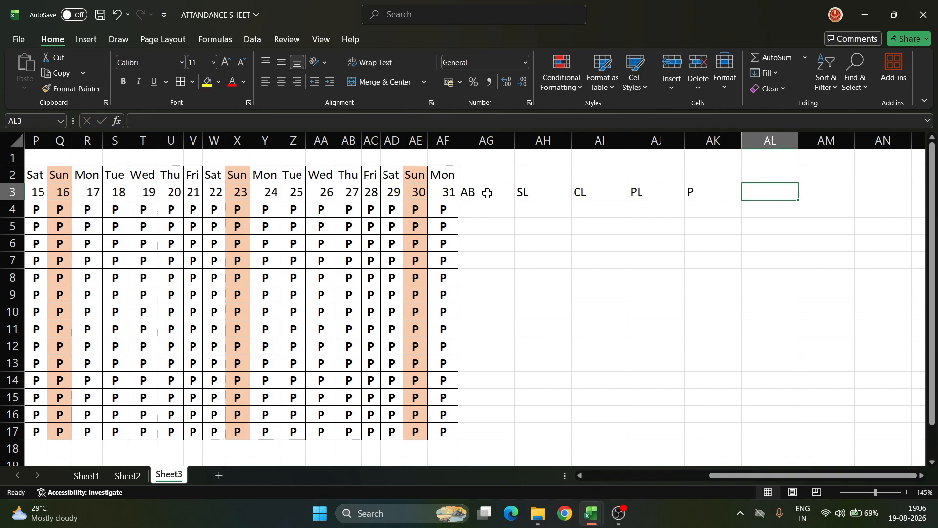
{"action": "type", "text": "SUN"}
{"action": "key", "text": "Tab"}
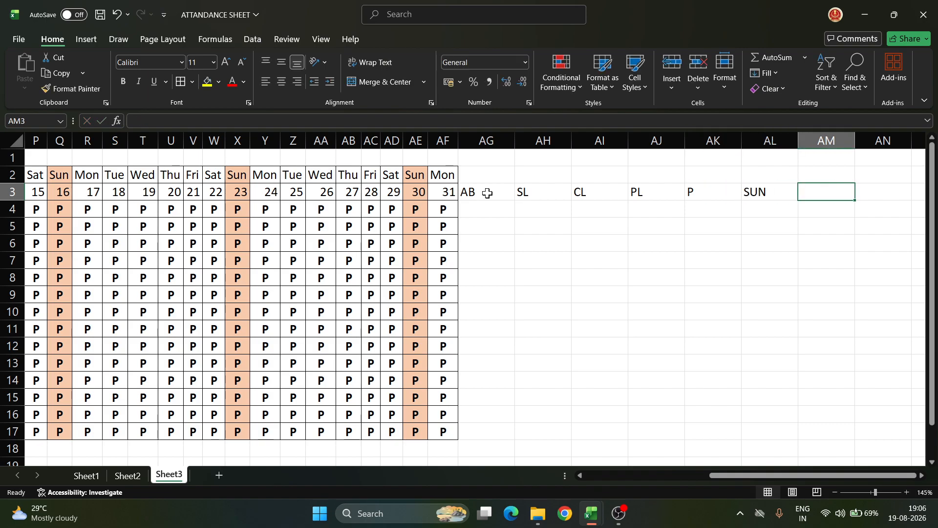
{"action": "type", "text": "OT"}
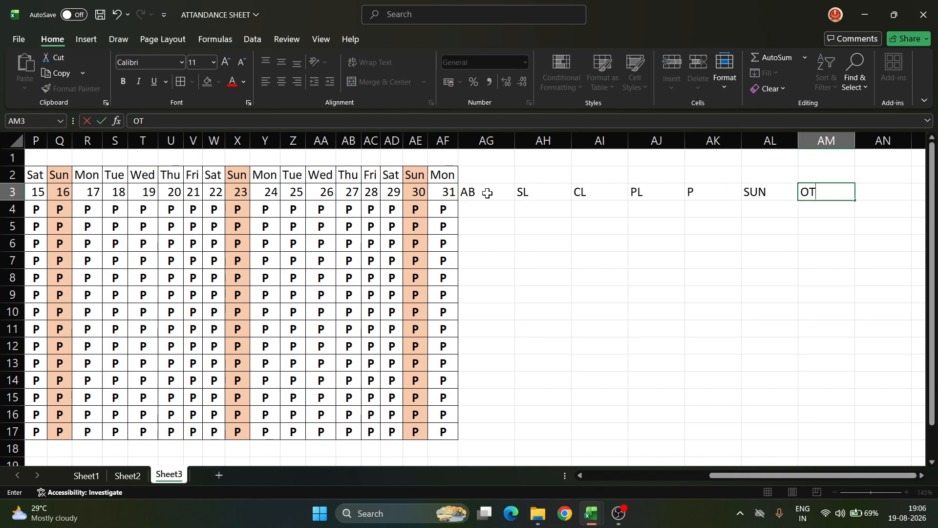
{"action": "key", "text": "Tab"}
{"action": "type", "text": "P.DAYS"}
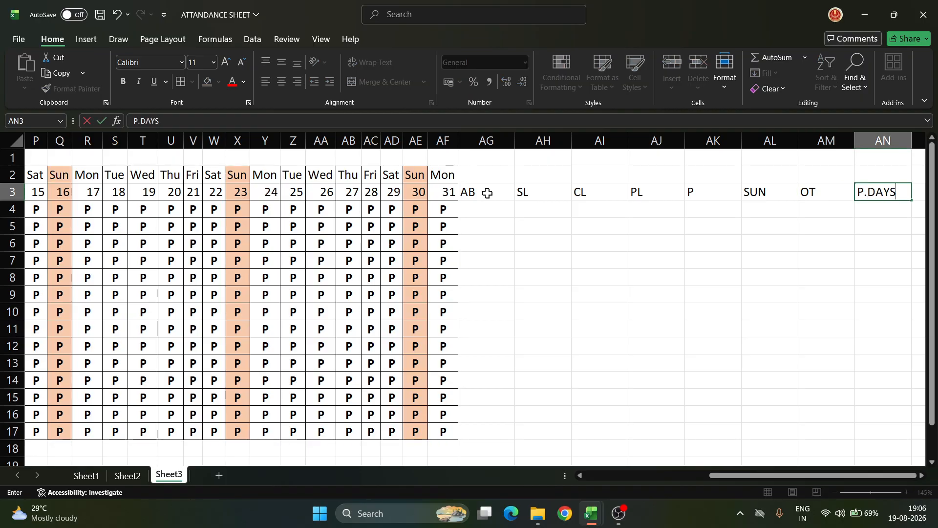
{"action": "left_click", "coordinate": [531, 273]}
Apply all borders to the summary block AG2:AN17.
{"action": "left_click_drag", "start_coordinate": [481, 178], "coordinate": [864, 426]}
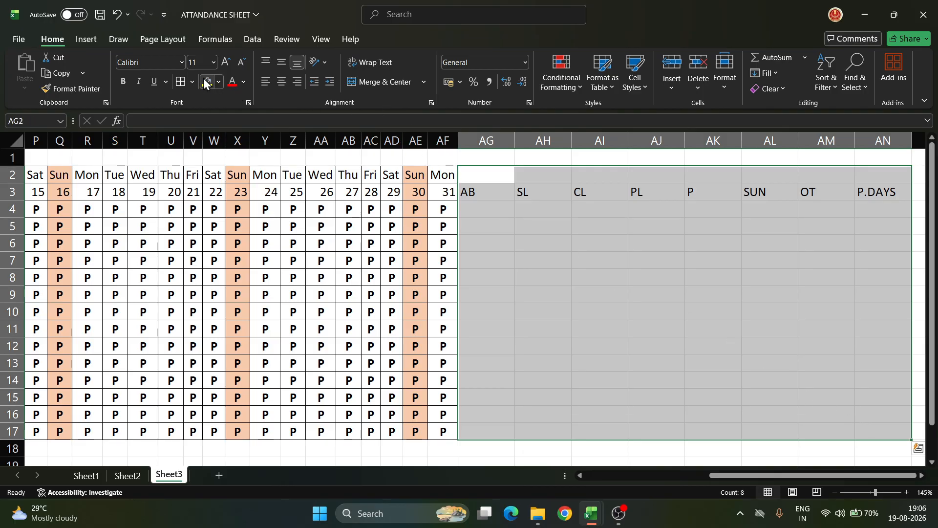
{"action": "left_click", "coordinate": [181, 81]}
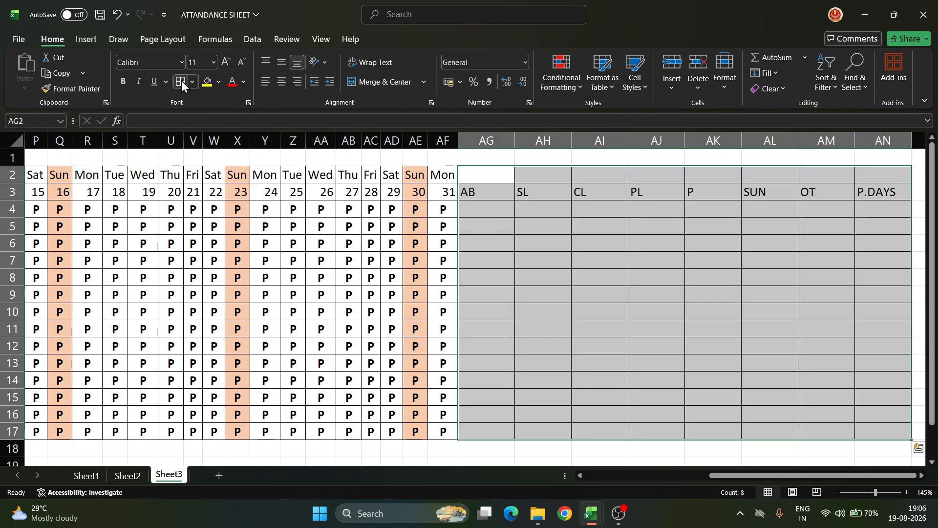
{"action": "left_click", "coordinate": [543, 253]}
Merge and center AG2:AN2 above the summary headers and enter the heading PAYMENT DAYS.
{"action": "left_click", "coordinate": [492, 174]}
{"action": "left_click_drag", "start_coordinate": [492, 175], "coordinate": [865, 179]}
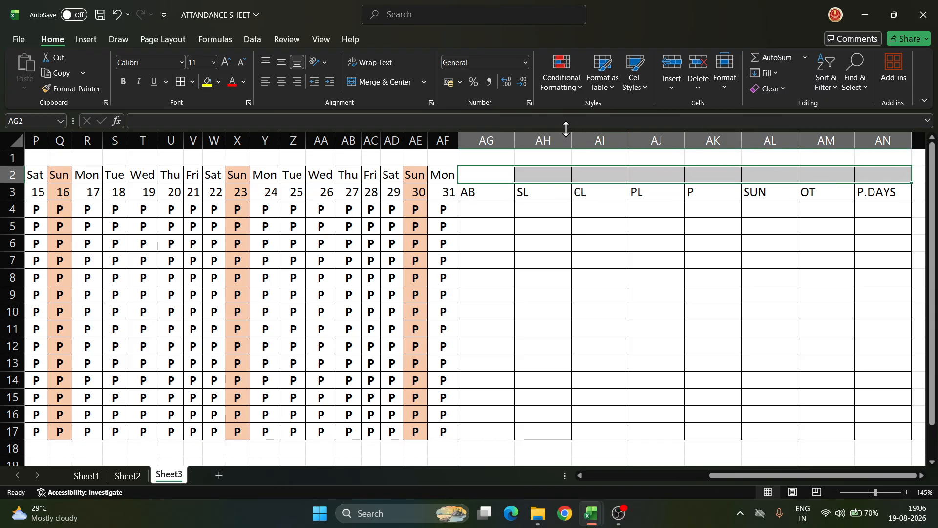
{"action": "left_click", "coordinate": [376, 82]}
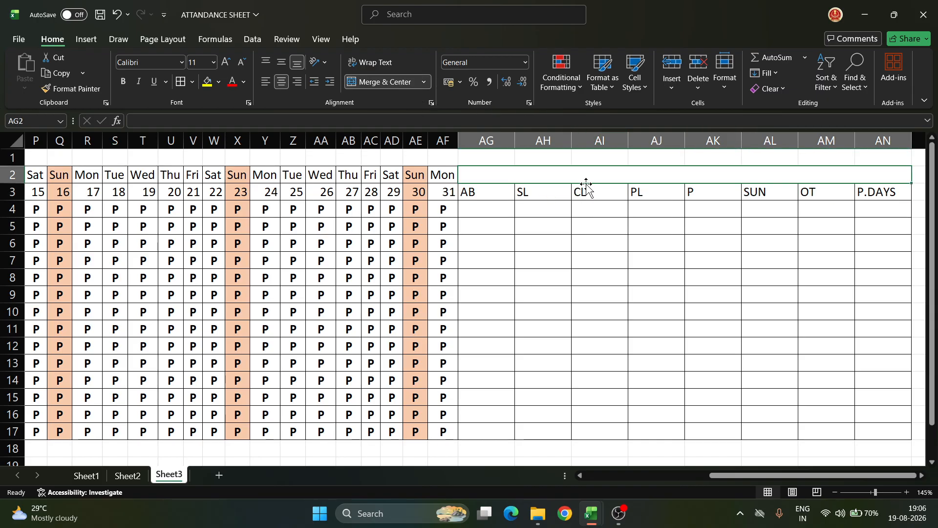
{"action": "type", "text": "PAYM"}
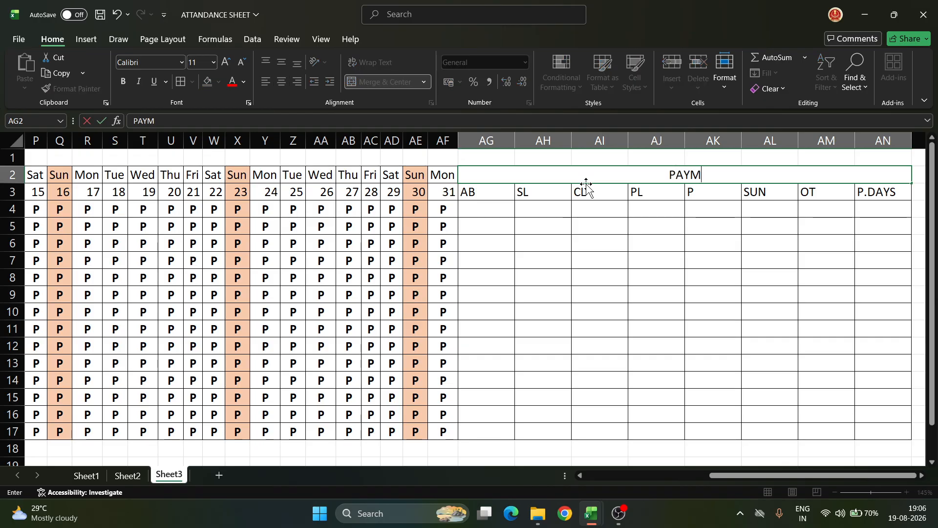
{"action": "type", "text": "ENT DAYS"}
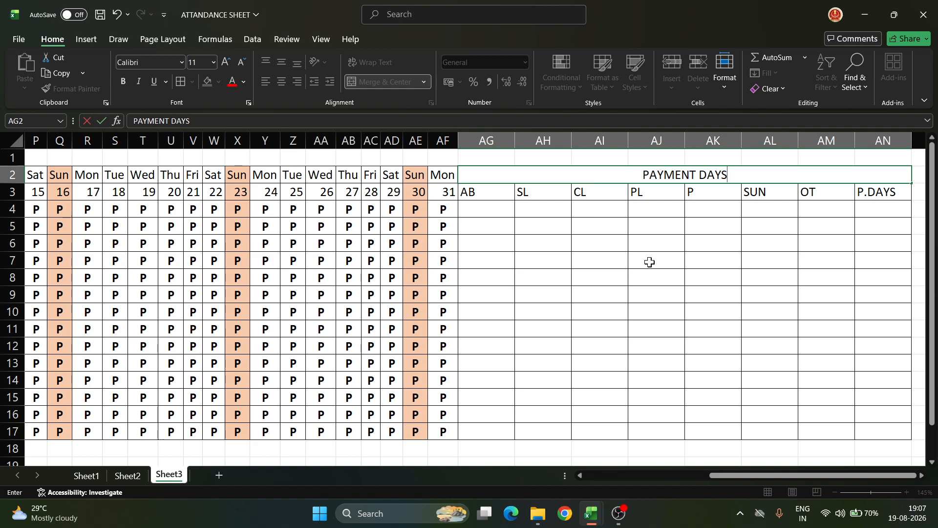
{"action": "left_click", "coordinate": [650, 262]}
{"action": "left_click", "coordinate": [635, 177]}
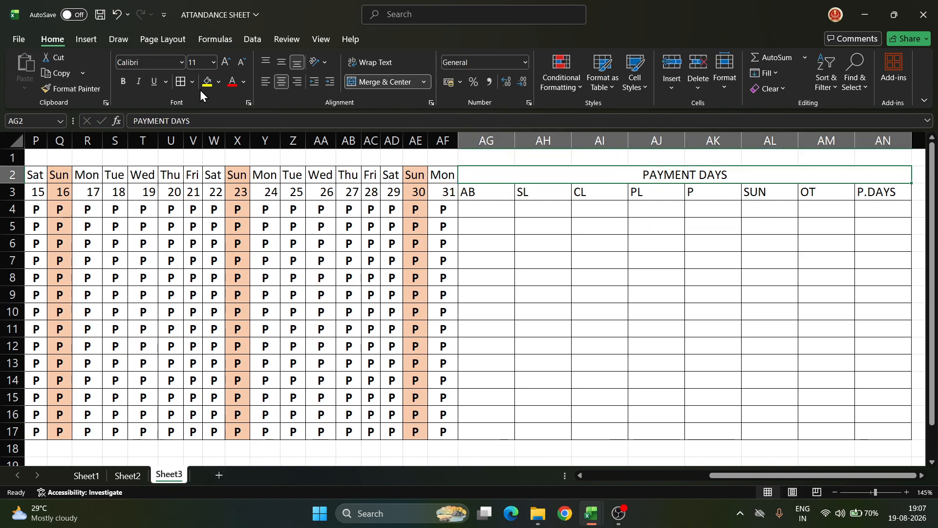
Format the PAYMENT DAYS heading with a light green fill, bold text and font size 12.
{"action": "left_click", "coordinate": [218, 82]}
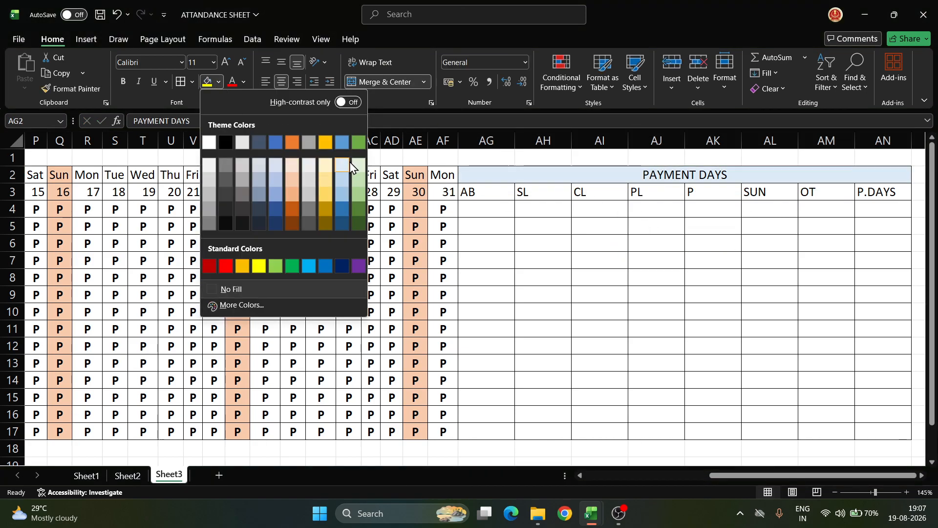
{"action": "left_click", "coordinate": [358, 166]}
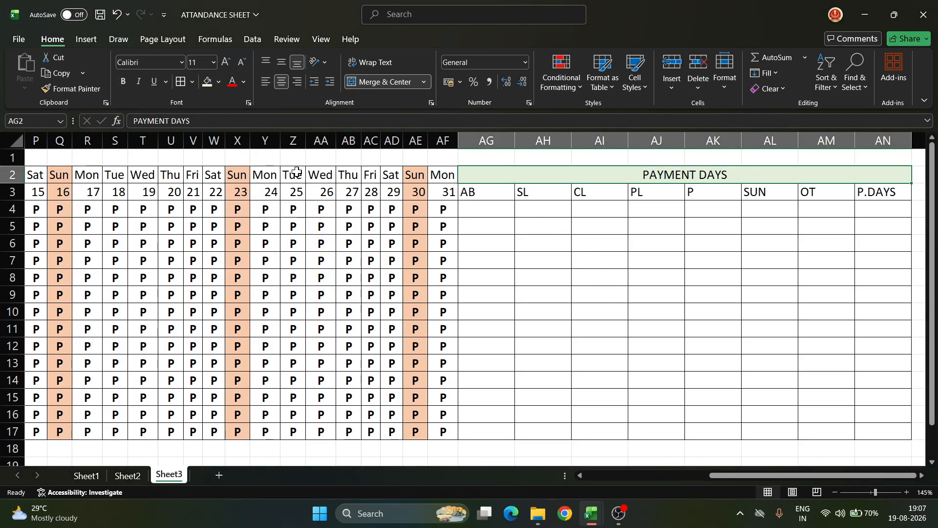
{"action": "key", "text": "ctrl+b"}
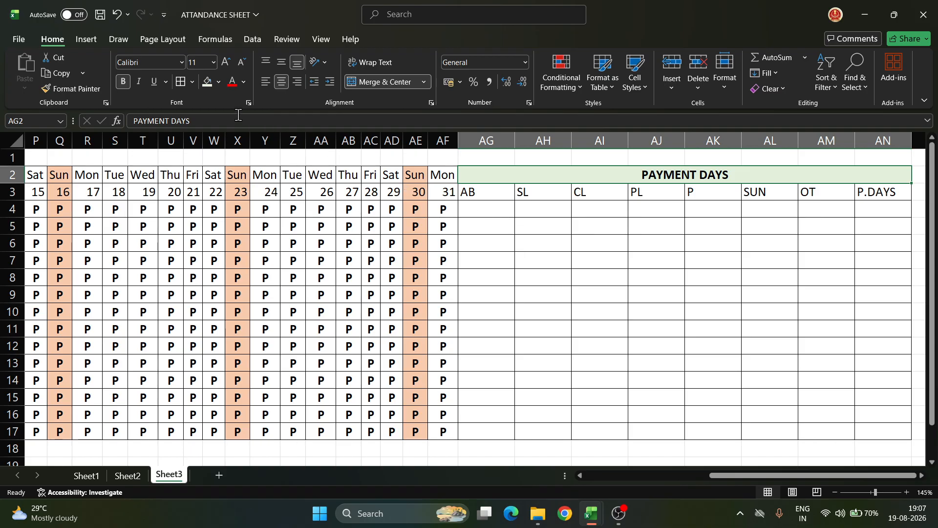
{"action": "left_click", "coordinate": [226, 62]}
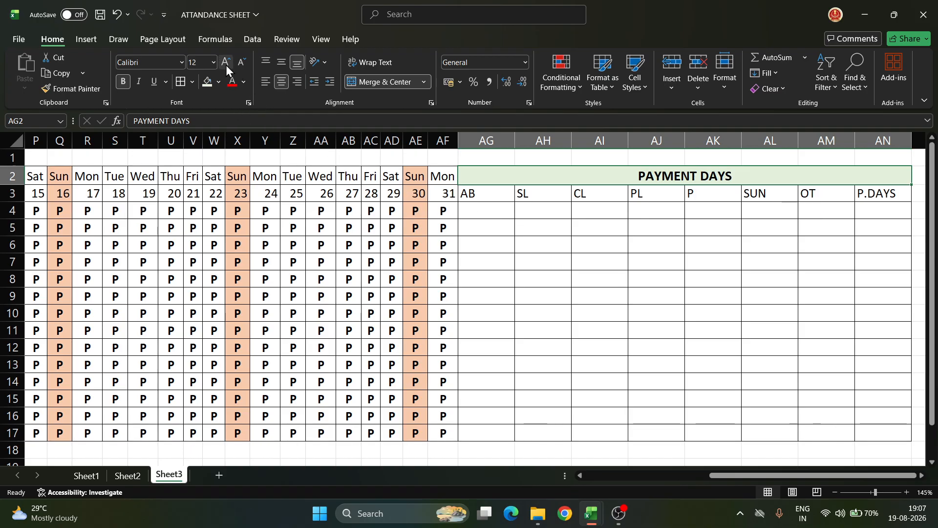
{"action": "left_click", "coordinate": [653, 359]}
{"action": "scroll", "coordinate": [651, 357], "scroll_direction": "down", "scroll_amount": 1}
{"action": "scroll", "coordinate": [631, 342], "scroll_direction": "up", "scroll_amount": 1}
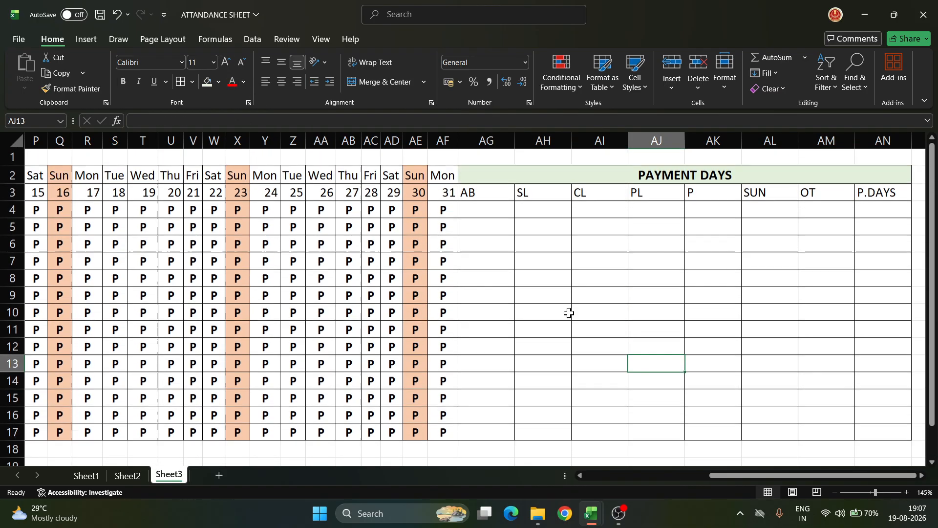
Center the summary headers and the cells below them in AG3:AN17 horizontally.
{"action": "left_click_drag", "start_coordinate": [486, 192], "coordinate": [880, 426]}
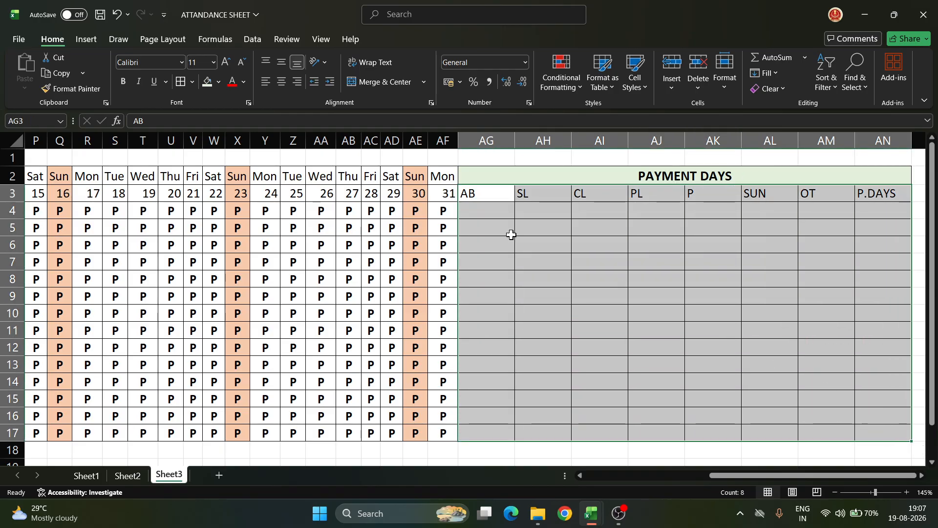
{"action": "left_click", "coordinate": [283, 82]}
{"action": "left_click", "coordinate": [600, 348]}
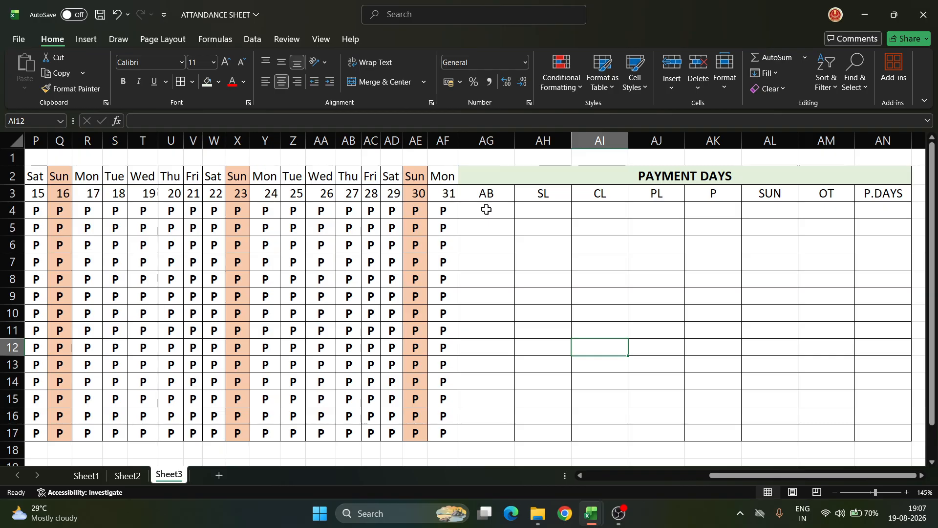
Examine the day-by-day attendance grid B2:AF17 that the payment days summary is based on.
{"action": "left_click", "coordinate": [502, 191]}
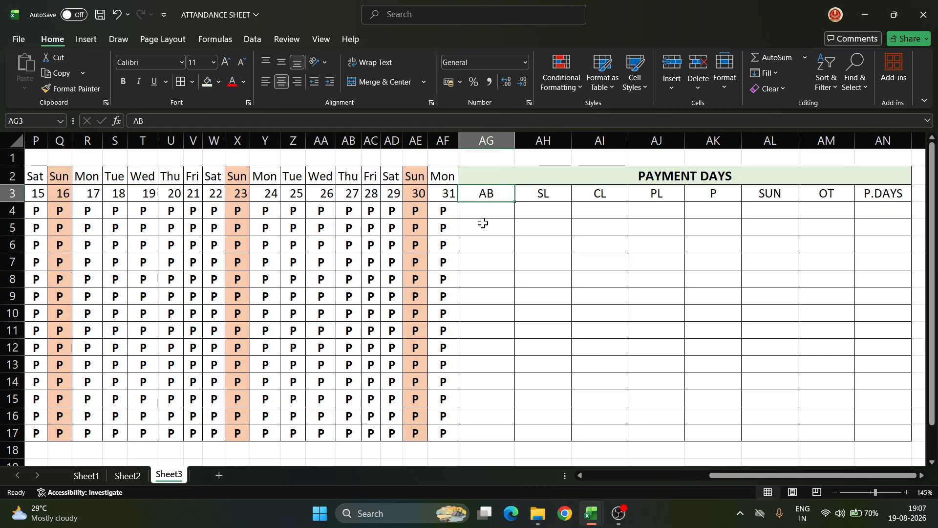
{"action": "key", "text": "Left"}
{"action": "key", "text": "Left"}
{"action": "key", "text": "Left"}
{"action": "key", "text": "Left"}
{"action": "key", "text": "Left"}
{"action": "key", "text": "Left"}
{"action": "key", "text": "Left"}
{"action": "key", "text": "Left"}
{"action": "key", "text": "Left"}
{"action": "key", "text": "Left"}
{"action": "key", "text": "Left"}
{"action": "key", "text": "Left"}
{"action": "key", "text": "Left"}
{"action": "key", "text": "Left"}
{"action": "key", "text": "Left"}
{"action": "key", "text": "Left"}
{"action": "key", "text": "Left"}
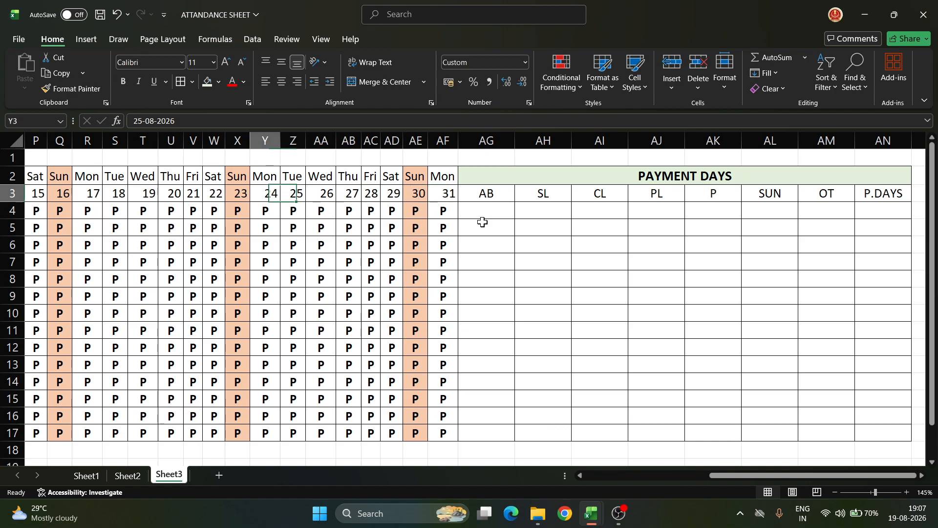
{"action": "scroll", "coordinate": [484, 222], "scroll_direction": "down", "scroll_amount": 3}
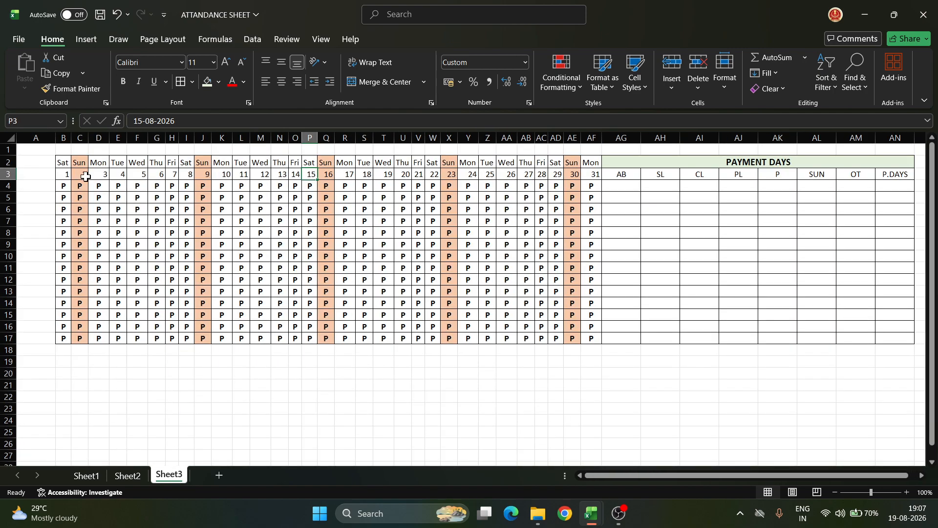
{"action": "left_click_drag", "start_coordinate": [64, 163], "coordinate": [602, 344]}
{"action": "scroll", "coordinate": [602, 344], "scroll_direction": "up", "scroll_amount": 1}
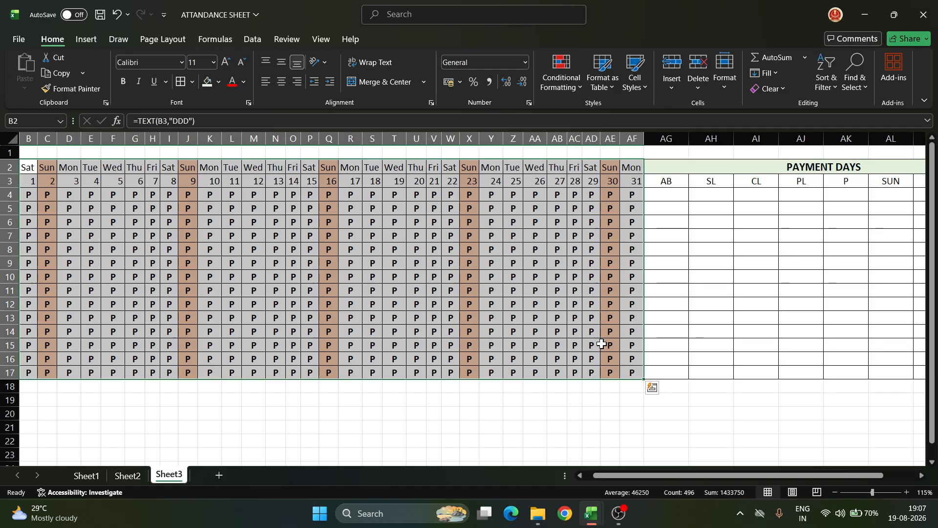
{"action": "scroll", "coordinate": [602, 344], "scroll_direction": "up", "scroll_amount": 2}
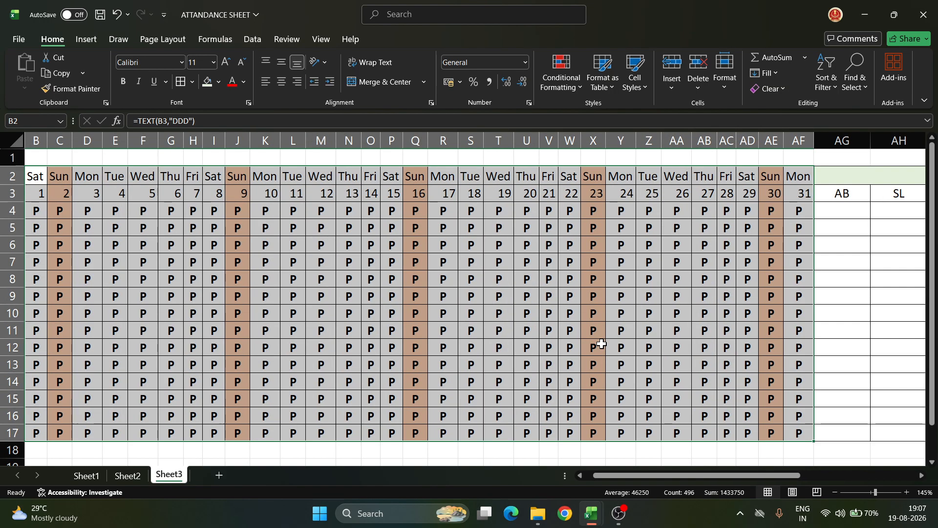
{"action": "left_click", "coordinate": [602, 344]}
Enter =COUNTIF(B4:AE4,"AB") in AG4 under the AB header and fill it down to AG17.
{"action": "left_click", "coordinate": [826, 212]}
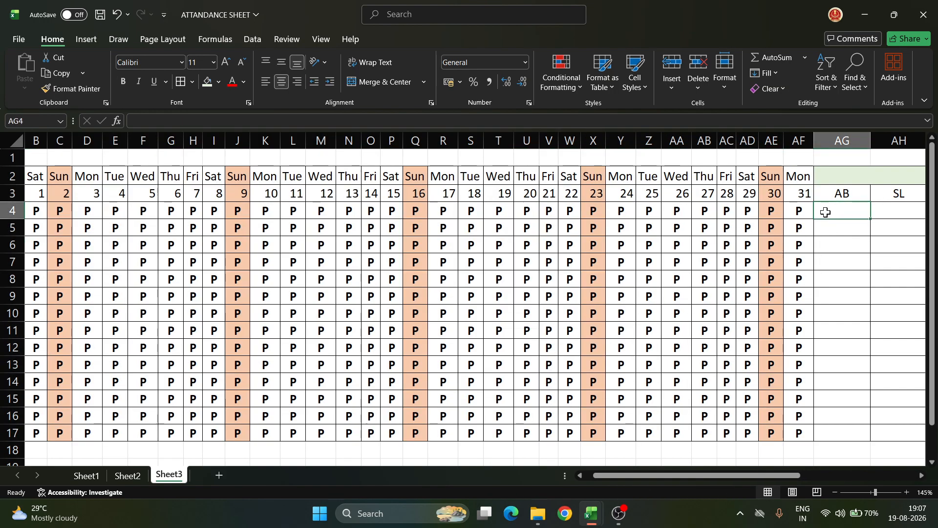
{"action": "type", "text": "="}
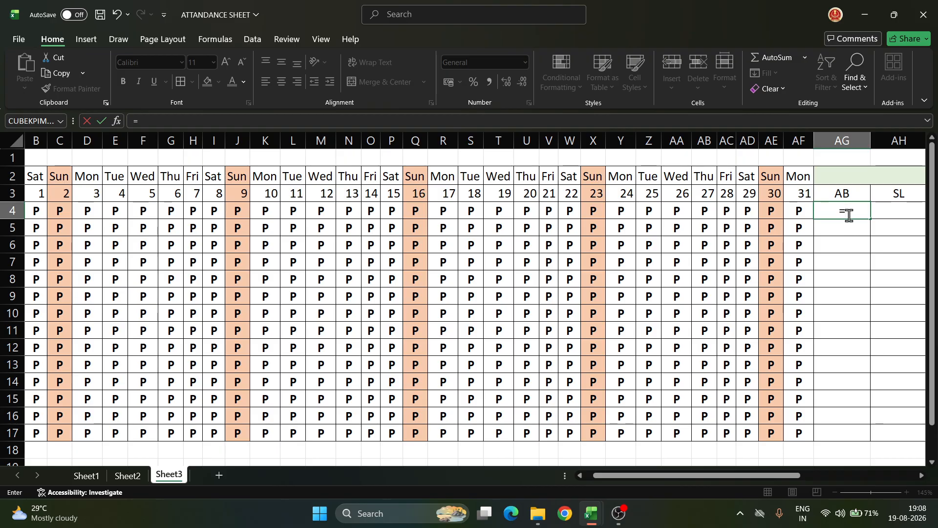
{"action": "type", "text": "C"}
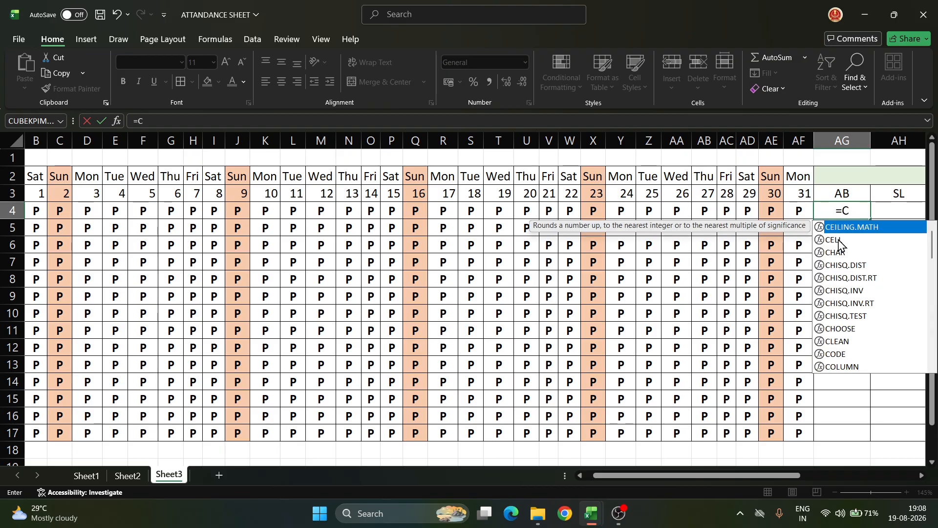
{"action": "type", "text": "OUNTIF("}
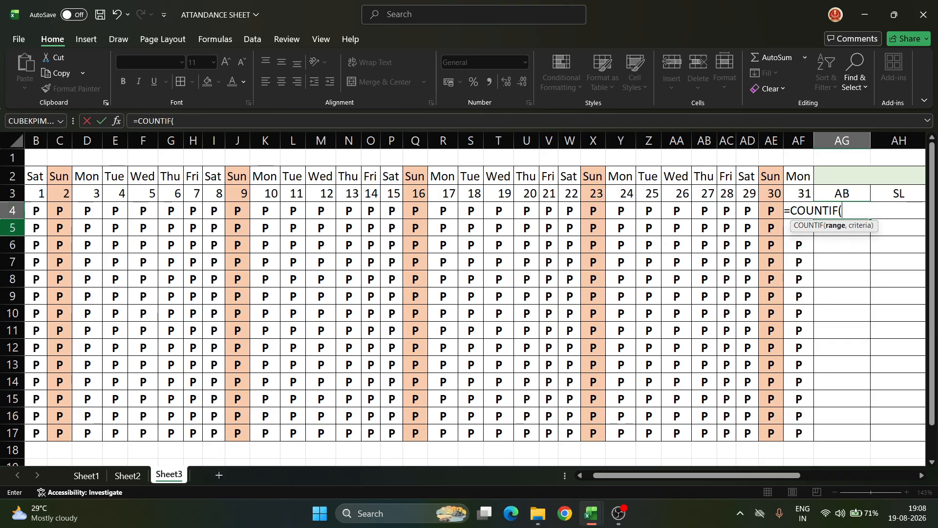
{"action": "left_click_drag", "start_coordinate": [36, 210], "coordinate": [761, 205]}
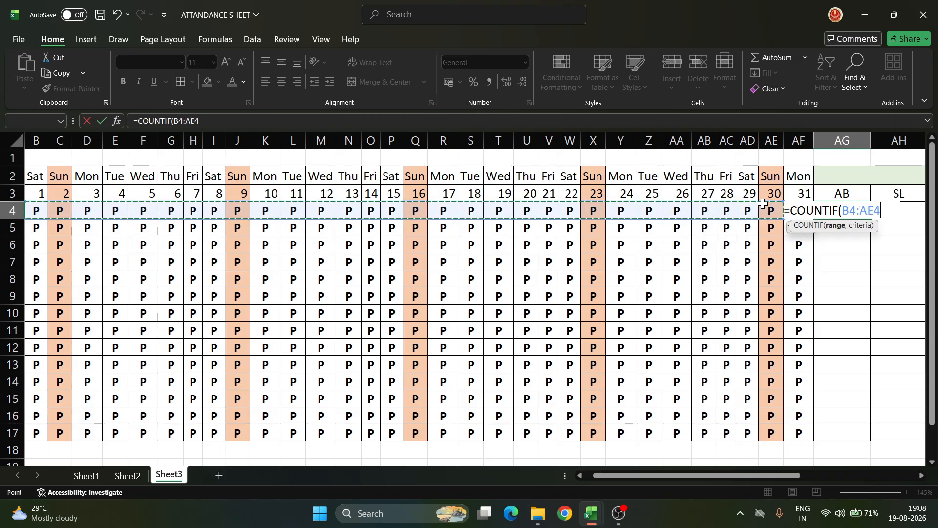
{"action": "type", "text": ","}
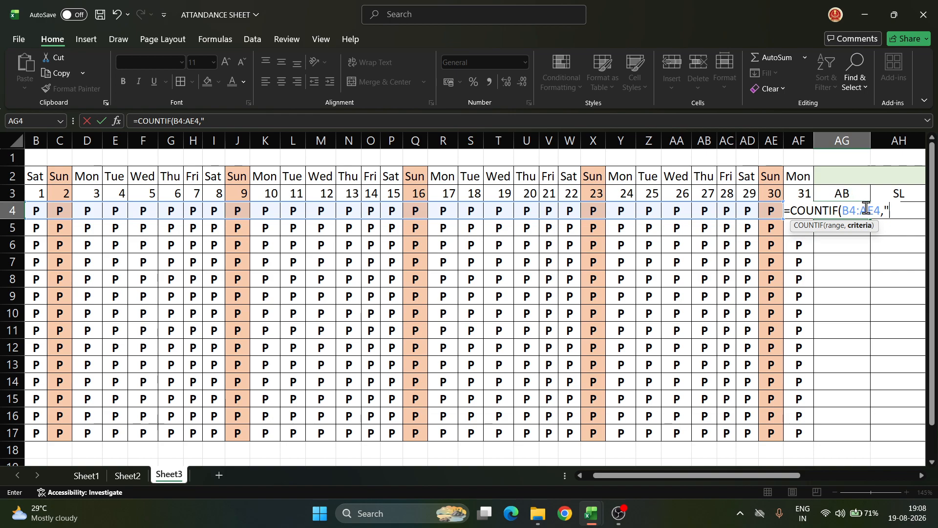
{"action": "type", "text": "AB"}
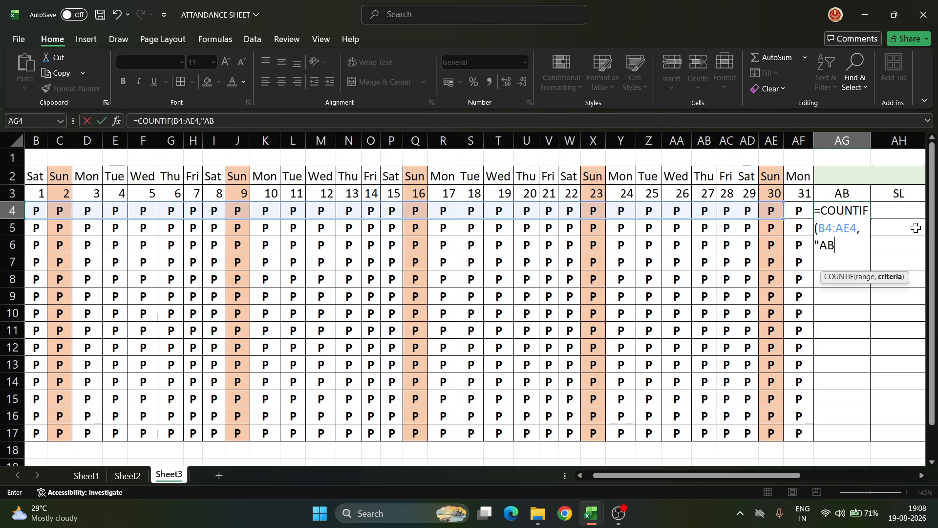
{"action": "type", "text": "\""}
{"action": "key", "text": "Return"}
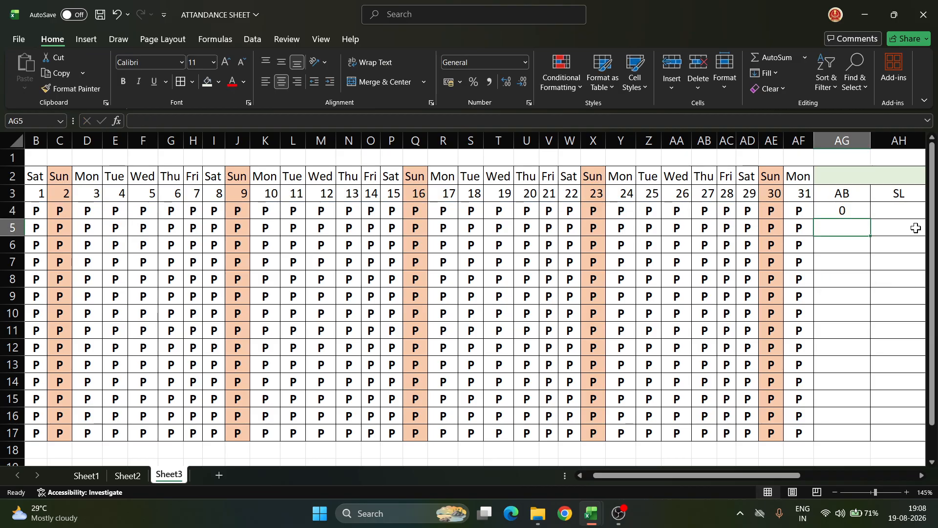
{"action": "left_click", "coordinate": [841, 210]}
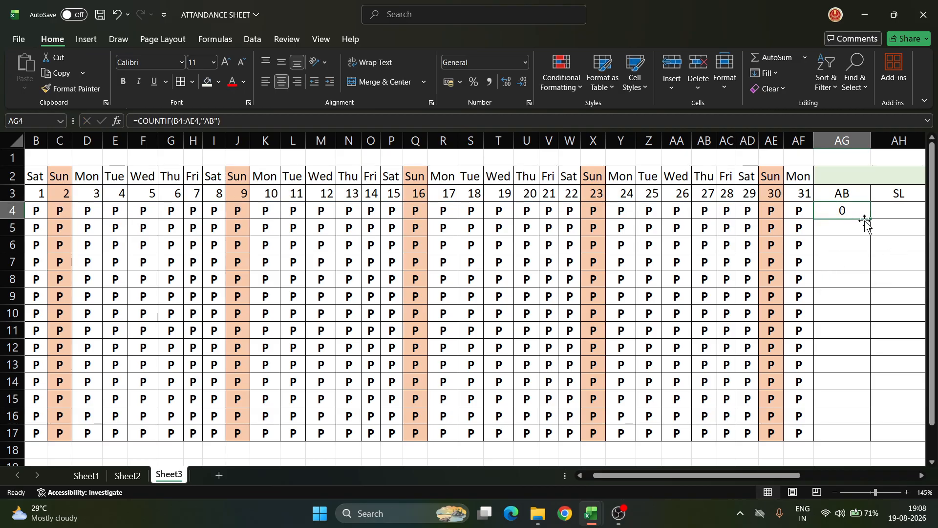
{"action": "left_click_drag", "start_coordinate": [870, 219], "coordinate": [870, 445]}
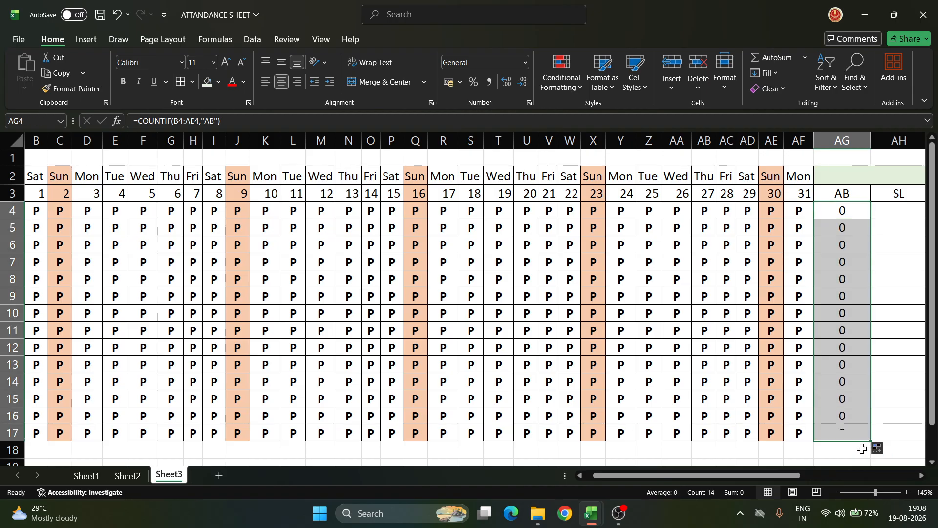
{"action": "left_click", "coordinate": [889, 215]}
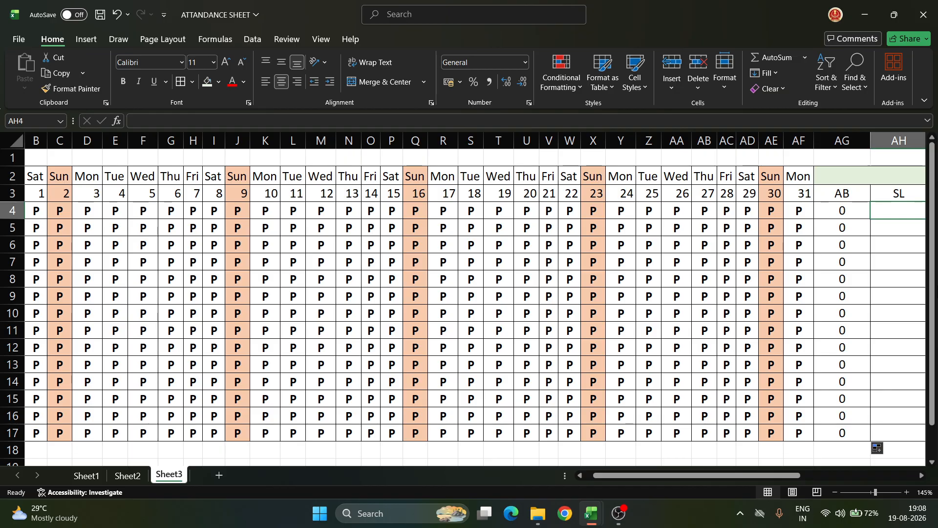
{"action": "type", "text": "="}
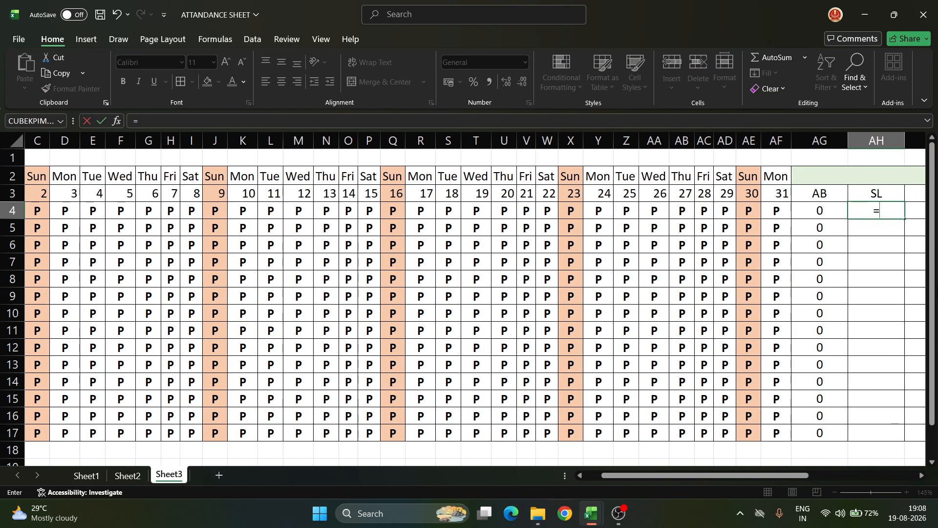
{"action": "left_click", "coordinate": [120, 259]}
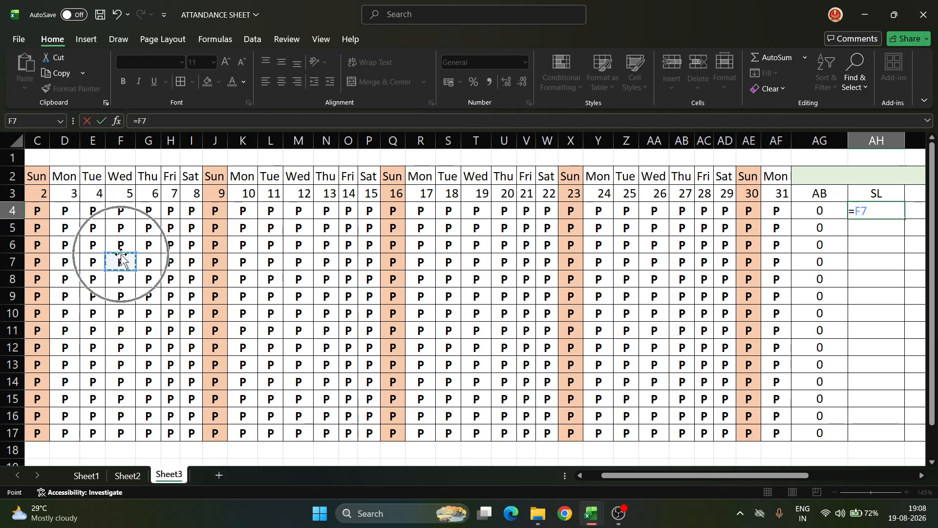
{"action": "key", "text": "Escape"}
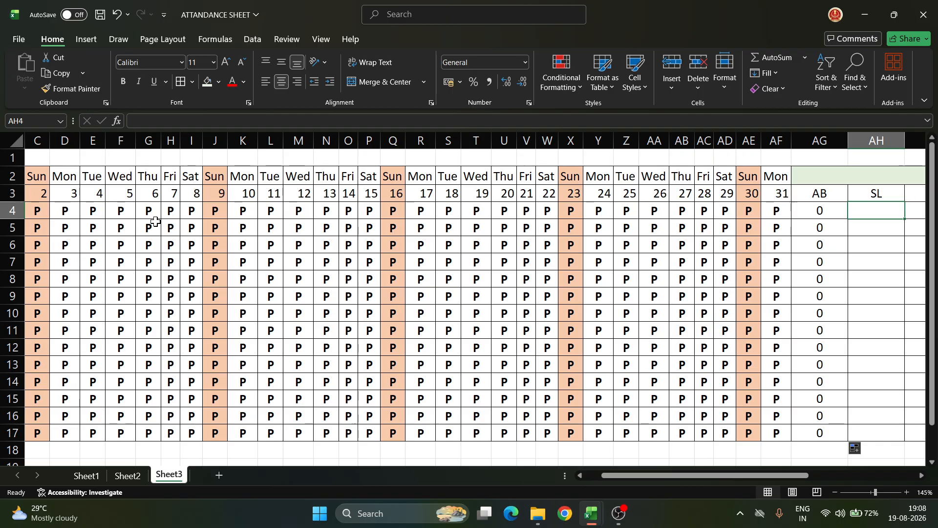
Enter =COUNTIF(B4:AF4,"SL") in AH4 under the SL header and fill it down to AH17.
{"action": "scroll", "coordinate": [157, 240], "scroll_direction": "down", "scroll_amount": 1, "text": "ctrl"}
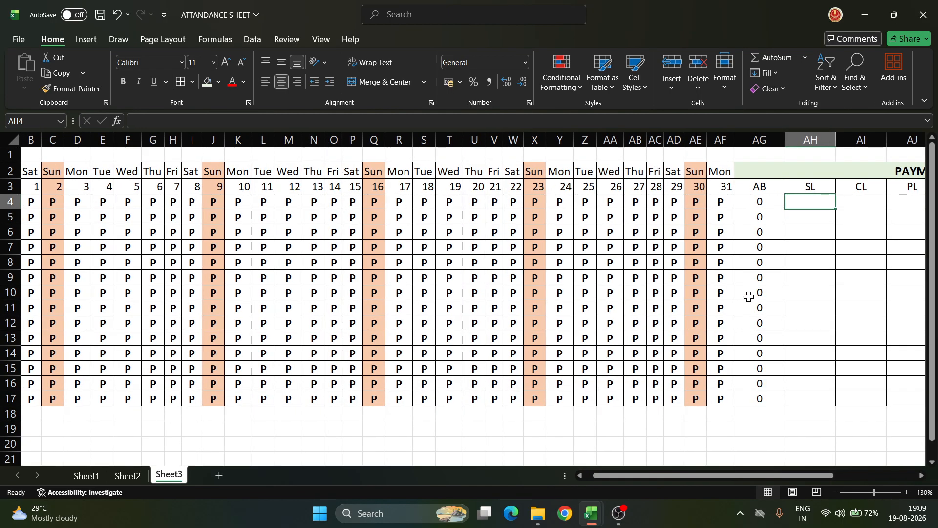
{"action": "type", "text": "="}
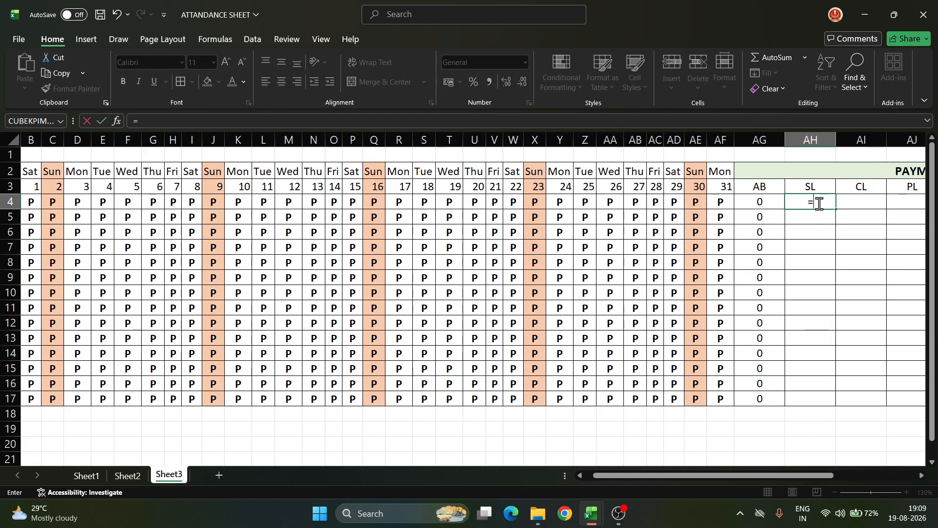
{"action": "key", "text": "super+plus"}
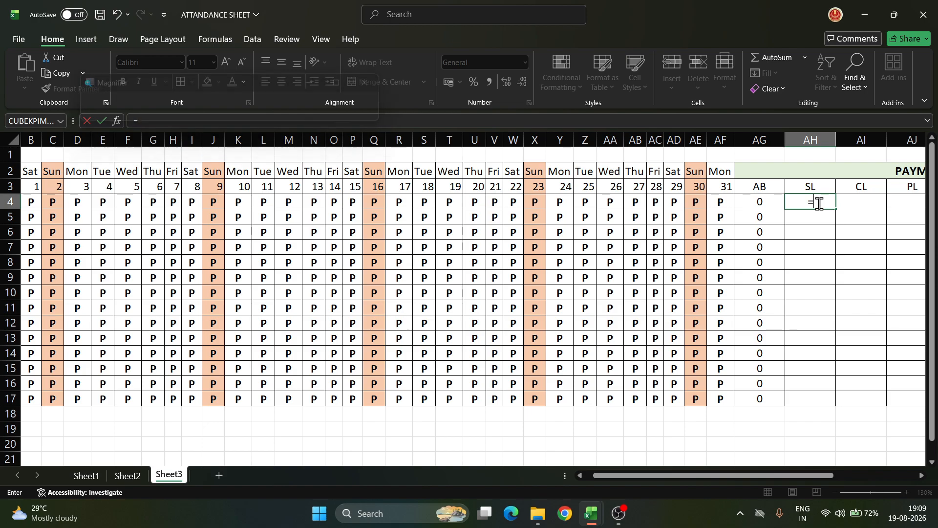
{"action": "type", "text": "C"}
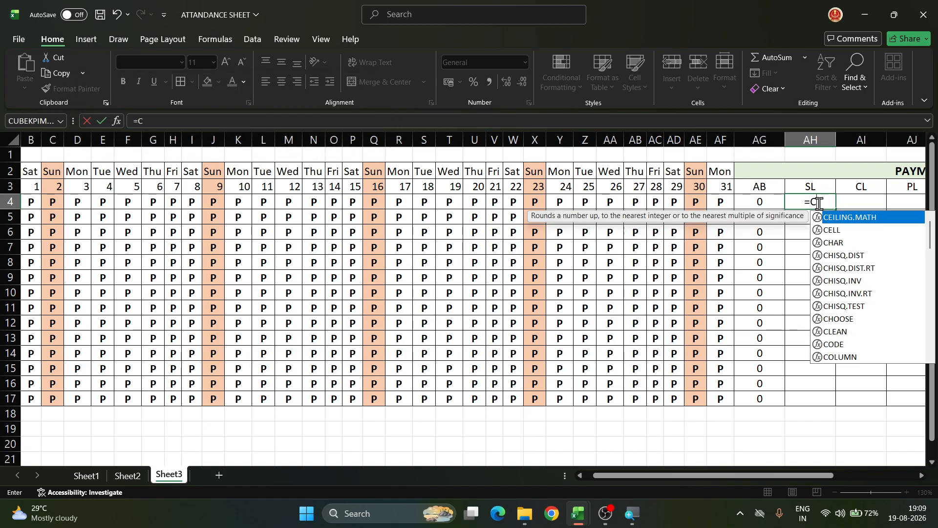
{"action": "type", "text": "OUNTIF("}
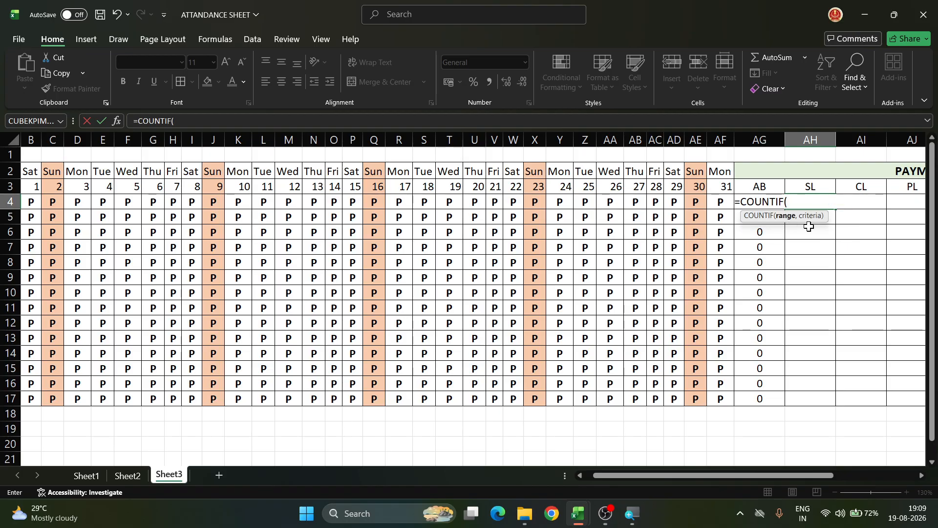
{"action": "left_click_drag", "start_coordinate": [30, 204], "coordinate": [721, 201]}
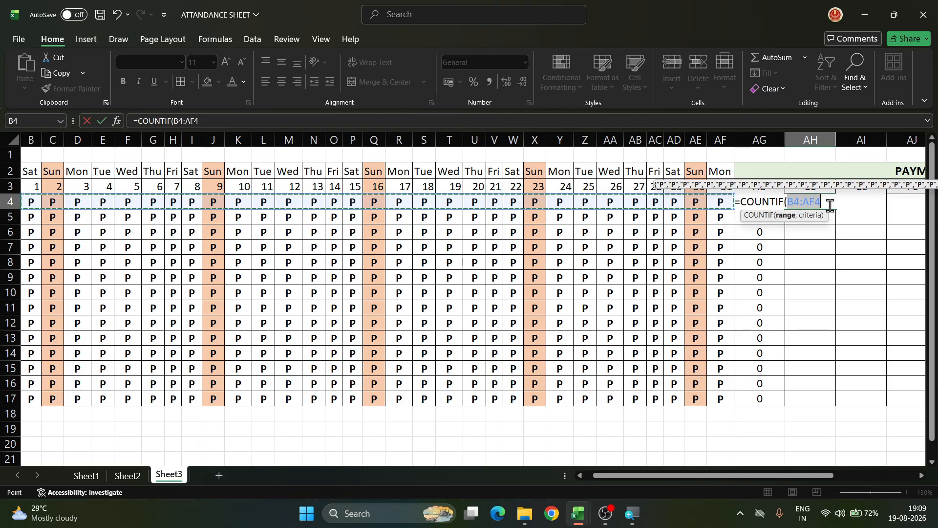
{"action": "type", "text": ",\"SL"}
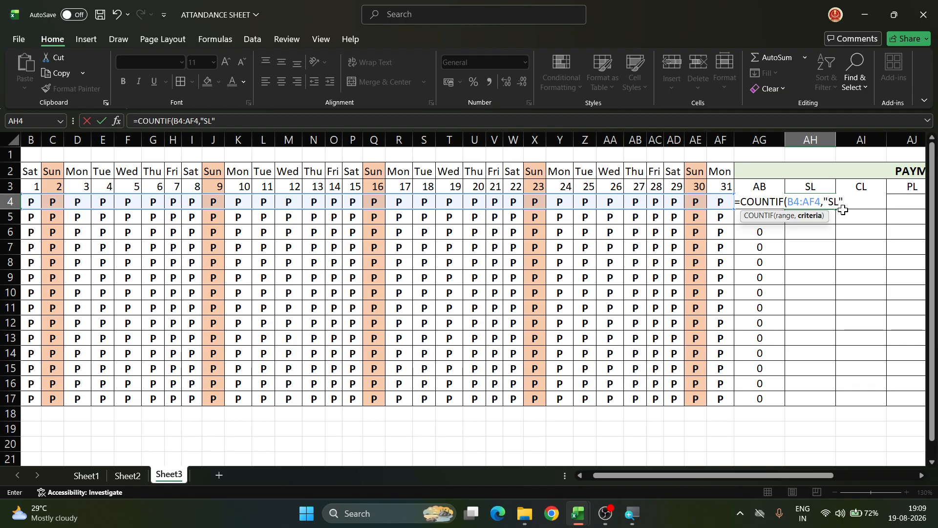
{"action": "key", "text": "Return"}
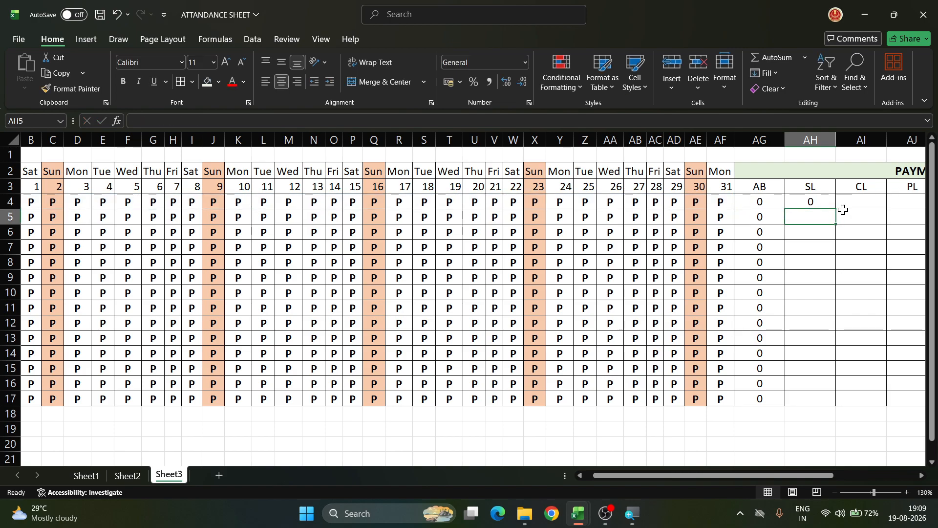
{"action": "left_click_drag", "start_coordinate": [838, 209], "coordinate": [804, 408]}
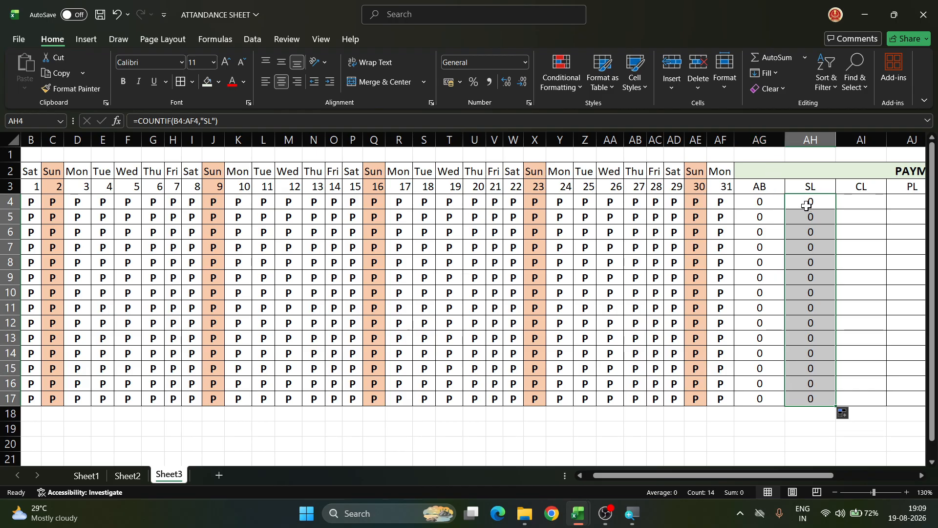
Mark the first employee's attendance in row 4 as AB on day 27 and SL on day 24.
{"action": "left_click", "coordinate": [635, 201]}
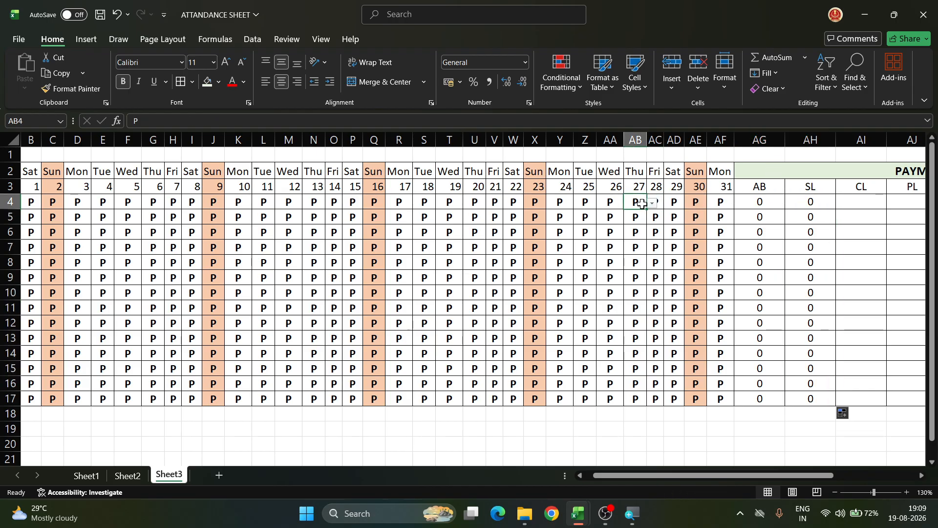
{"action": "left_click", "coordinate": [653, 202]}
{"action": "left_click", "coordinate": [635, 214]}
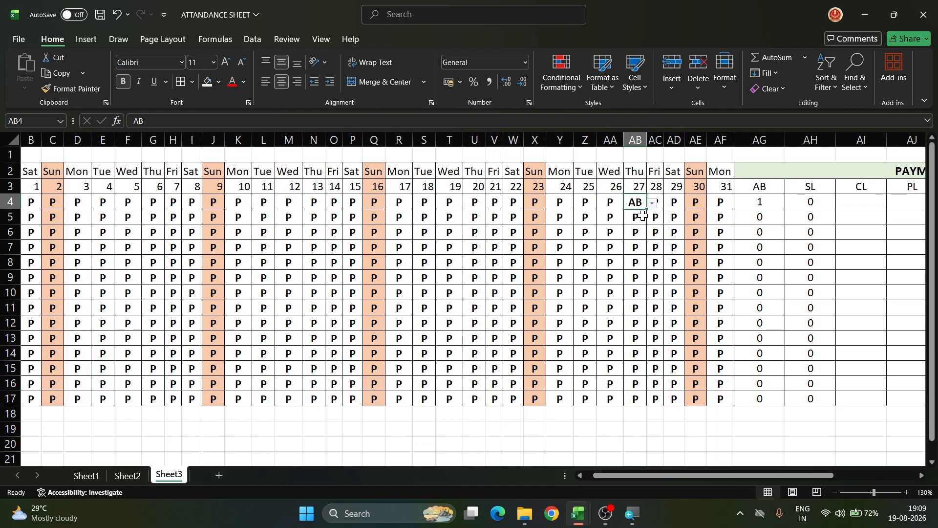
{"action": "left_click", "coordinate": [560, 202]}
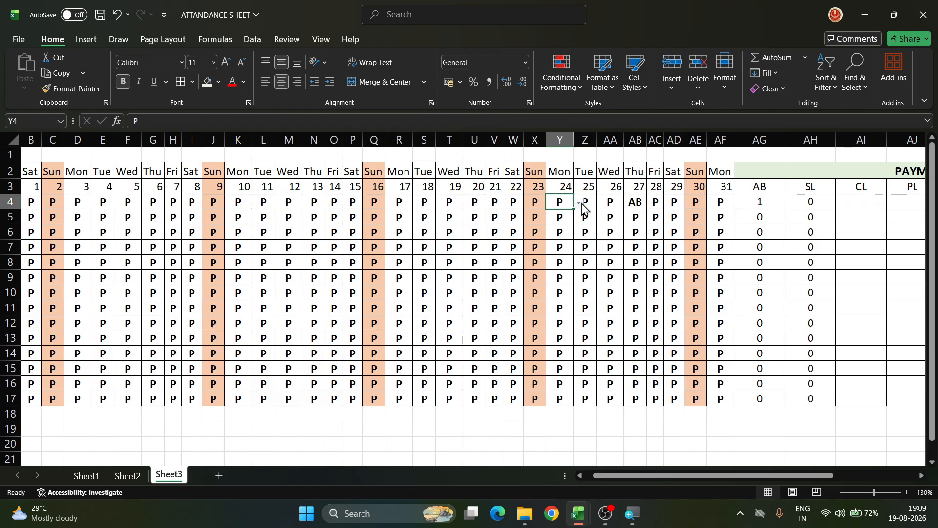
{"action": "left_click", "coordinate": [579, 202]}
{"action": "left_click", "coordinate": [562, 237]}
Copy the text of the SL counting formula in AH4 without changing the cell.
{"action": "left_click", "coordinate": [815, 200]}
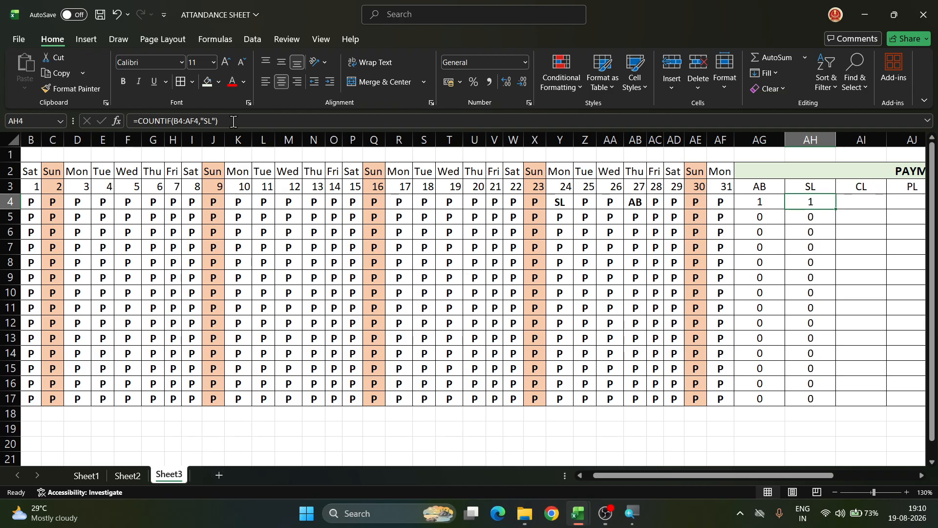
{"action": "left_click", "coordinate": [215, 125]}
{"action": "left_click_drag", "start_coordinate": [215, 124], "coordinate": [131, 121]}
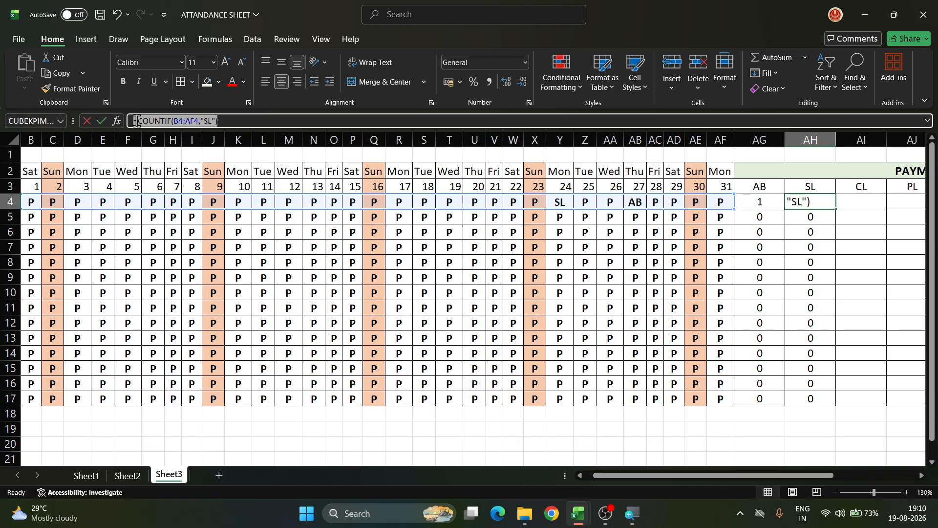
{"action": "right_click", "coordinate": [136, 121]}
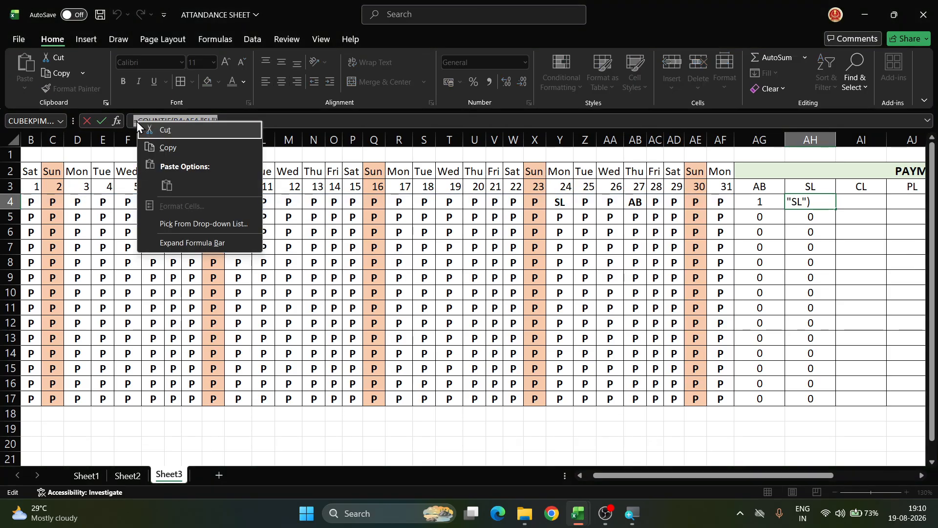
{"action": "left_click", "coordinate": [165, 148]}
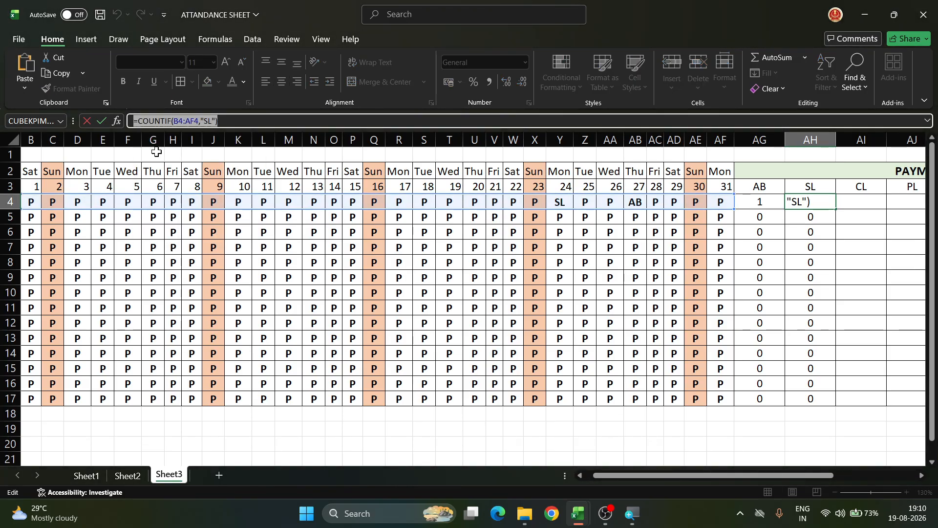
{"action": "key", "text": "Escape"}
Reuse the copied formula as =COUNTIF(B4:AF4,"CL") in AI4 under the CL header and fill it down to AI17.
{"action": "left_click", "coordinate": [866, 204]}
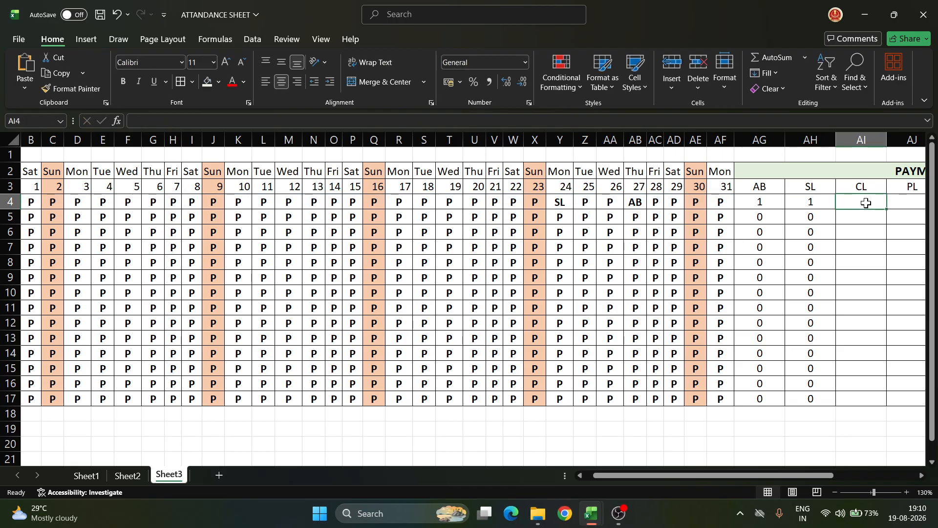
{"action": "scroll", "coordinate": [866, 203], "scroll_direction": "right", "scroll_amount": 5}
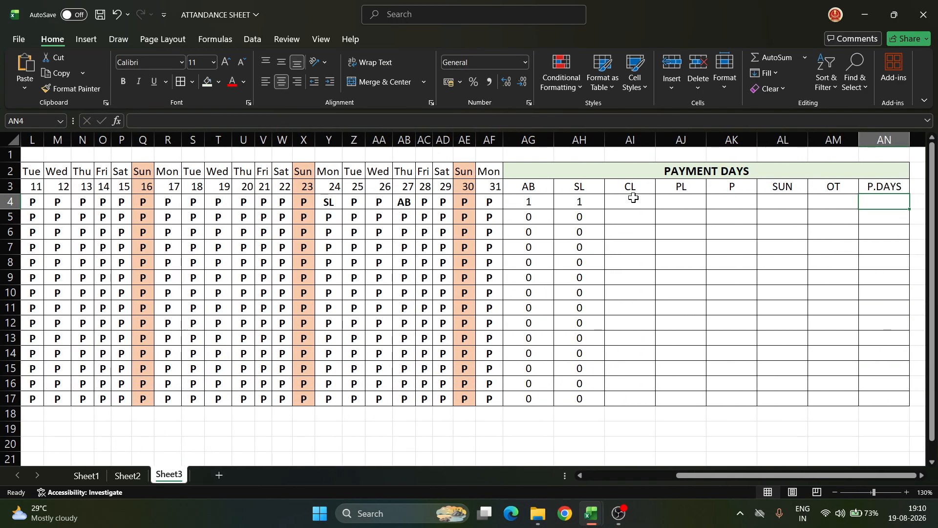
{"action": "key", "text": "ctrl+v"}
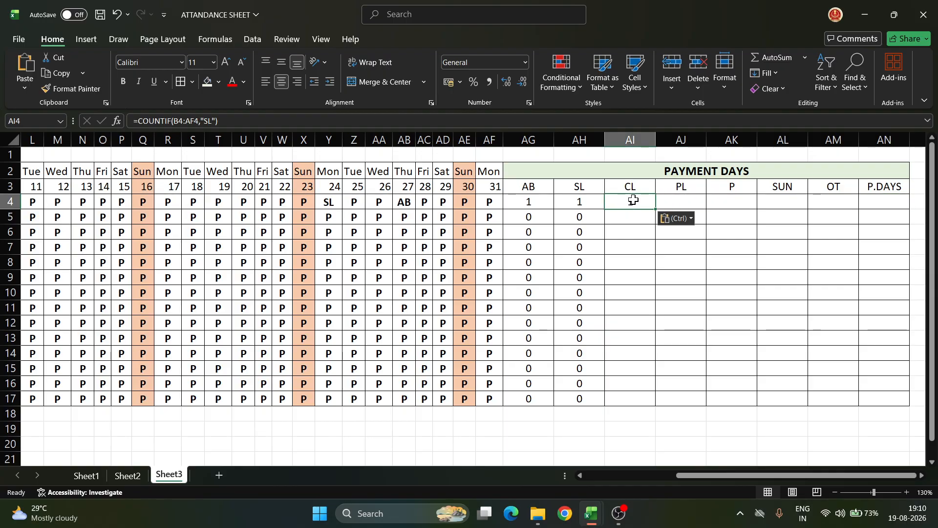
{"action": "double_click", "coordinate": [631, 203]}
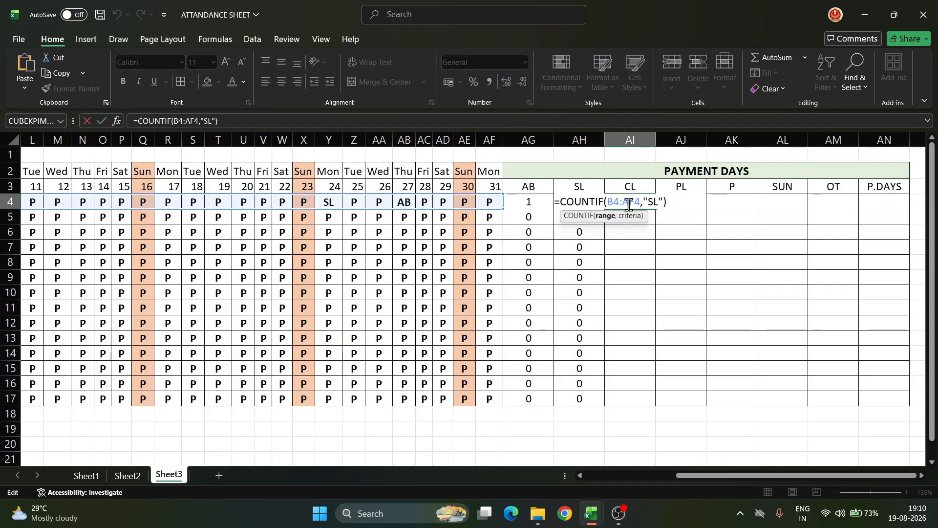
{"action": "left_click", "coordinate": [658, 204]}
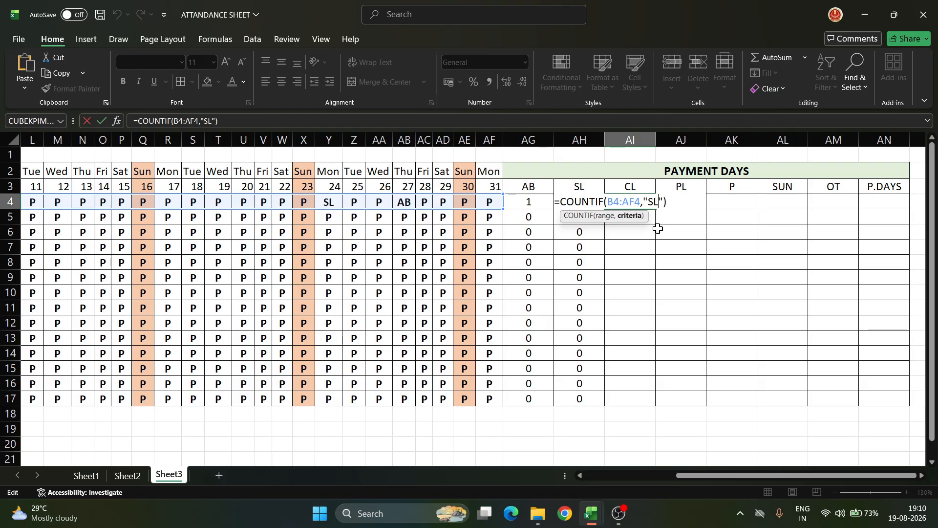
{"action": "key", "text": "BackSpace"}
{"action": "key", "text": "BackSpace"}
{"action": "type", "text": "CL"}
{"action": "key", "text": "Return"}
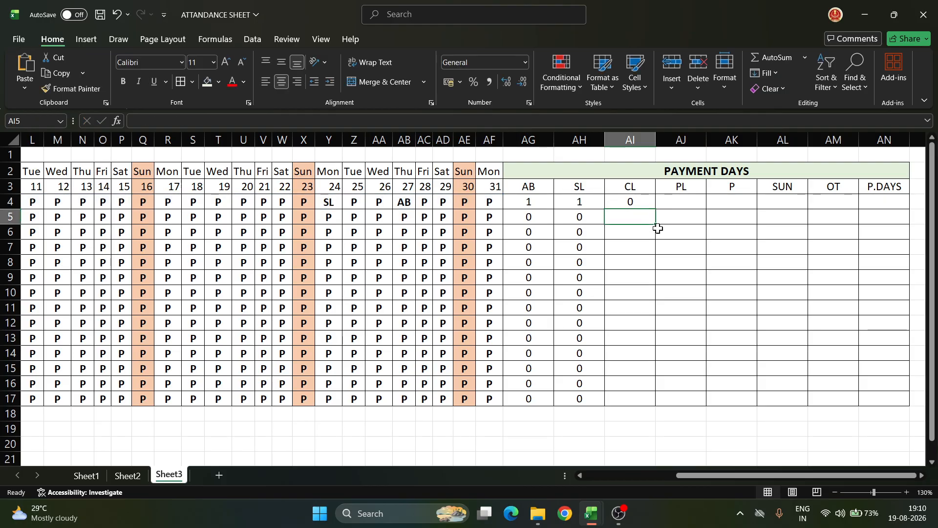
{"action": "left_click", "coordinate": [640, 205]}
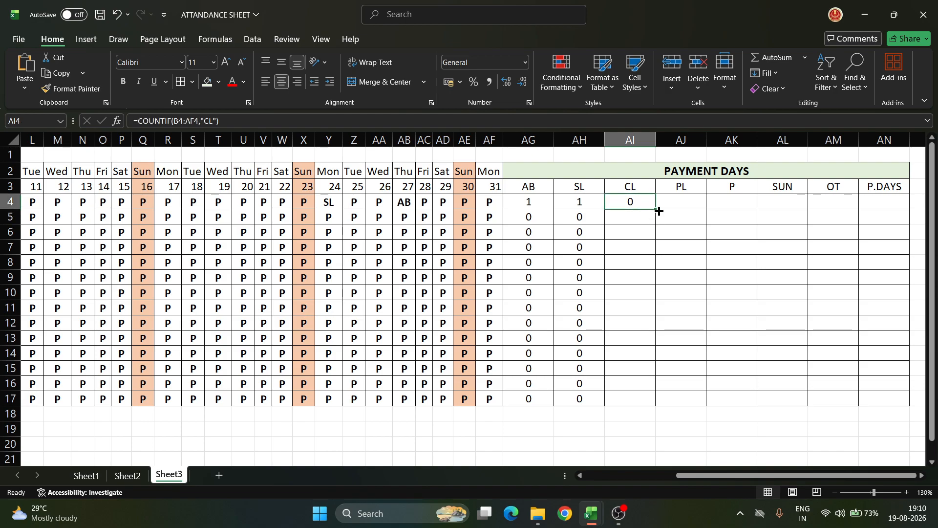
{"action": "left_click_drag", "start_coordinate": [655, 211], "coordinate": [664, 406]}
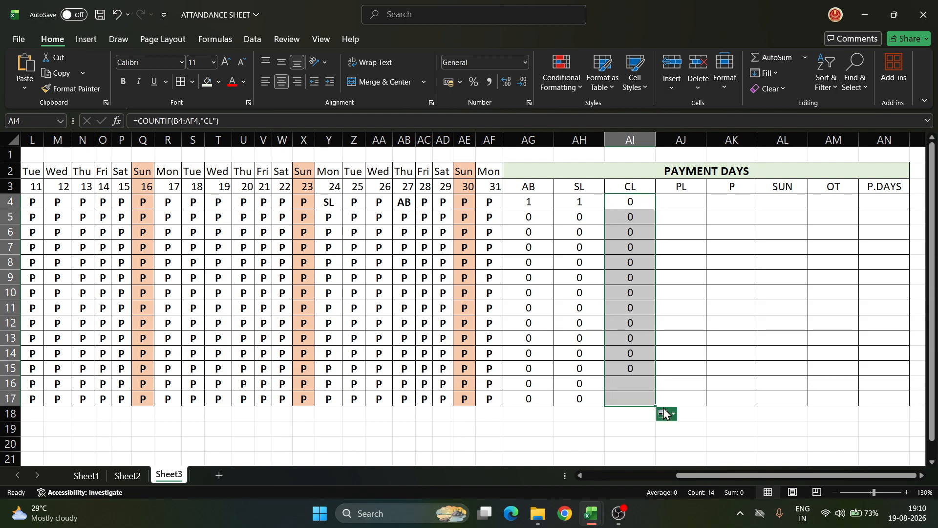
Enter =COUNTIF(B4:AF4,"PL") in AJ4 under the PL header from the copied formula and fill it down to AJ17.
{"action": "left_click", "coordinate": [690, 206]}
{"action": "key", "text": "ctrl+v"}
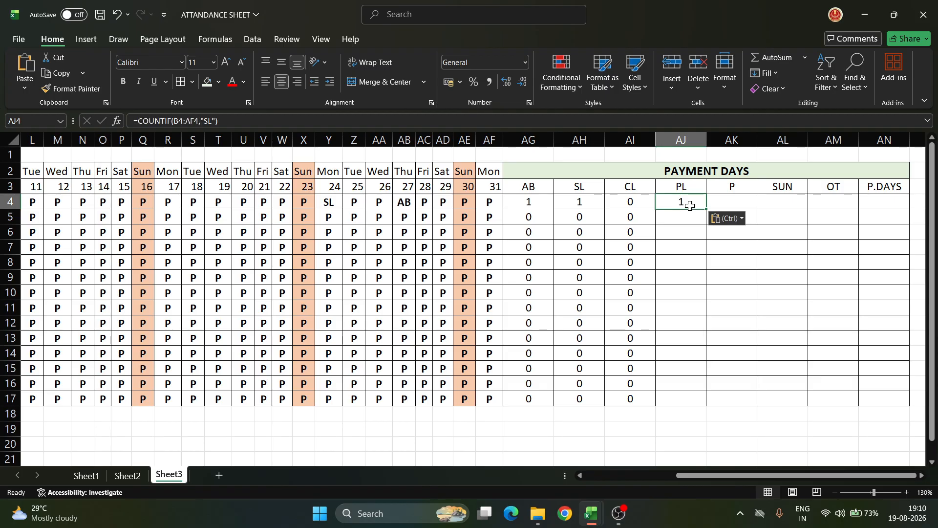
{"action": "double_click", "coordinate": [690, 204]}
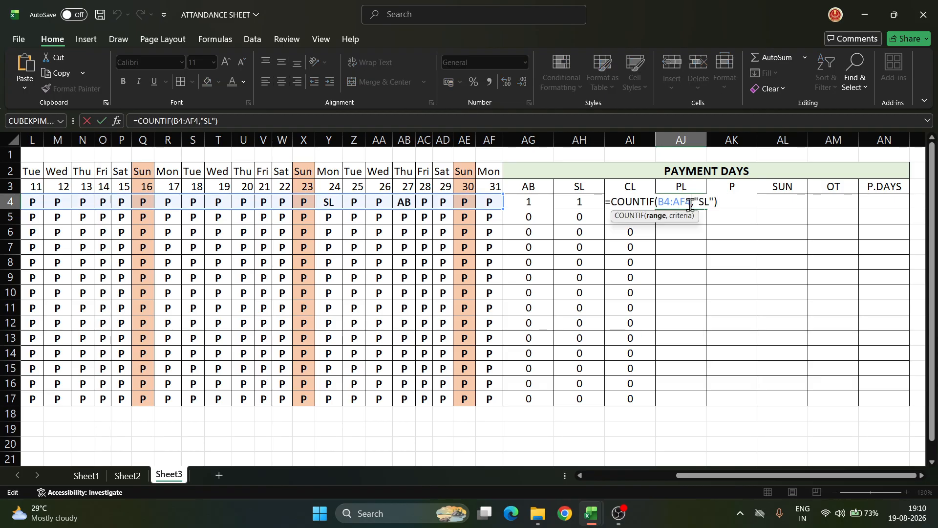
{"action": "left_click", "coordinate": [704, 201]}
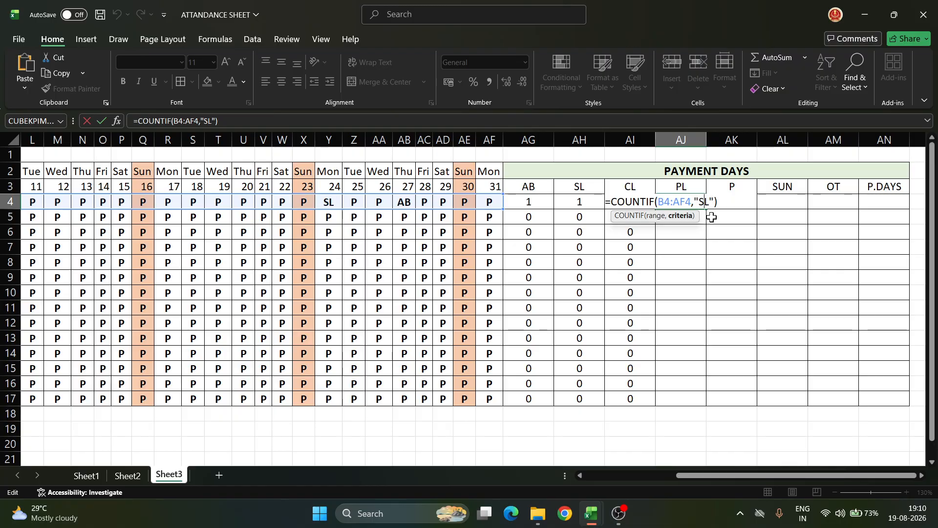
{"action": "key", "text": "BackSpace"}
{"action": "type", "text": "P"}
{"action": "key", "text": "Return"}
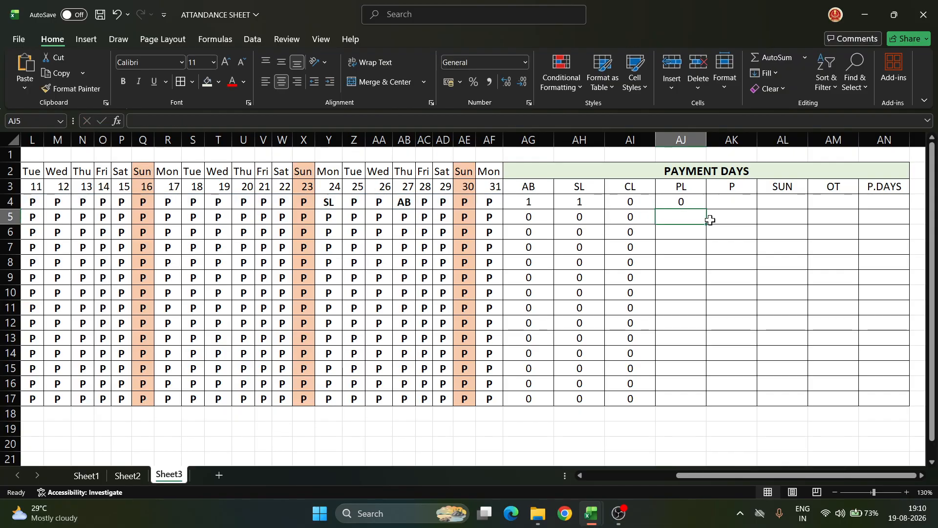
{"action": "left_click", "coordinate": [675, 202]}
{"action": "left_click_drag", "start_coordinate": [707, 209], "coordinate": [708, 398]}
{"action": "left_click", "coordinate": [708, 398]}
Enter =COUNTIF(B4:AF4,"P") in AK4 under the P header from the copied formula and fill it down to AK17.
{"action": "left_click", "coordinate": [740, 205]}
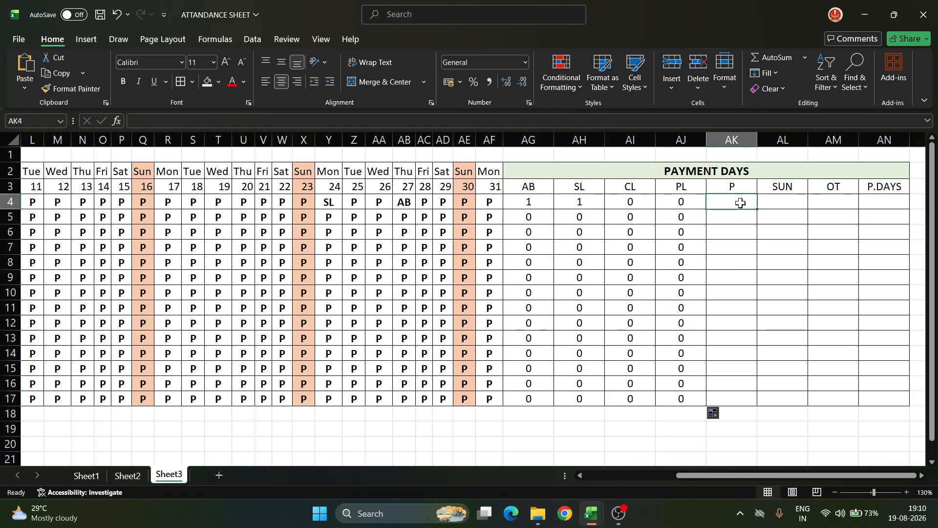
{"action": "double_click", "coordinate": [741, 203]}
{"action": "type", "text": "="}
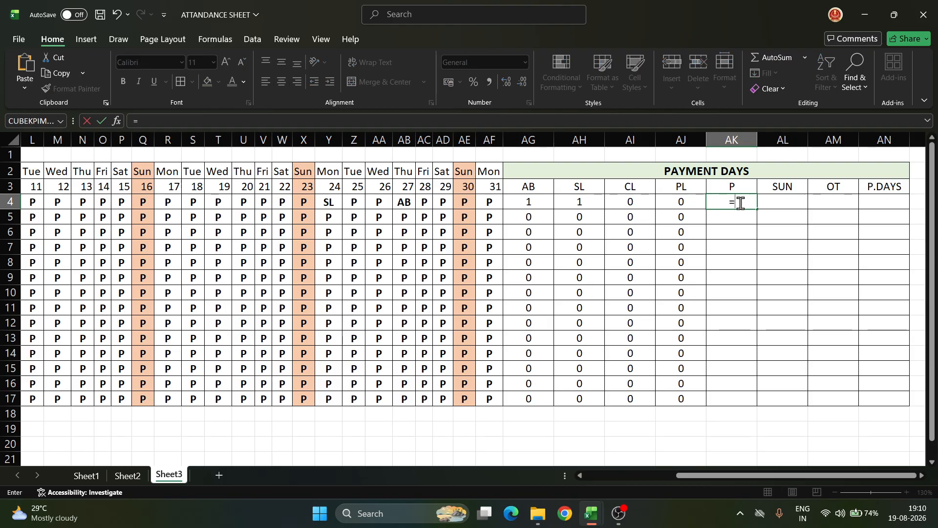
{"action": "key", "text": "BackSpace"}
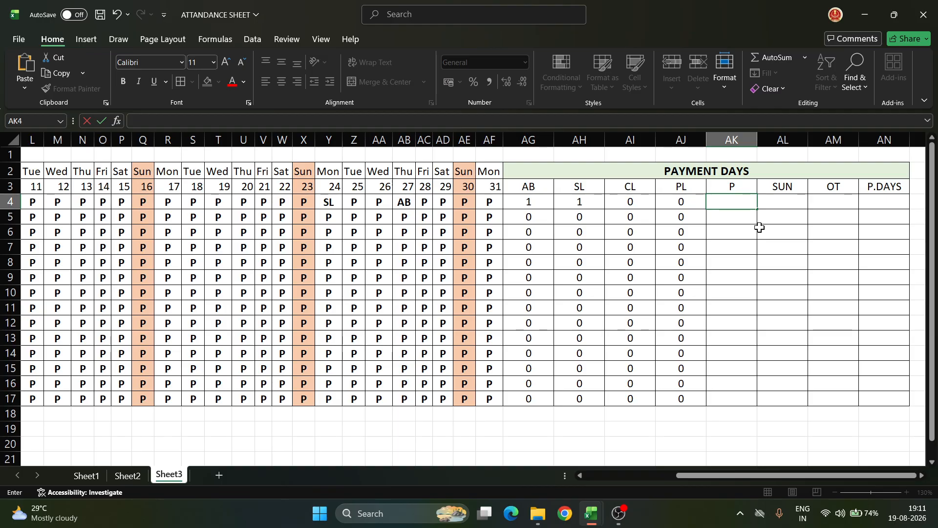
{"action": "type", "text": "=COUNTIF(B4:AF4,\"SL\")"}
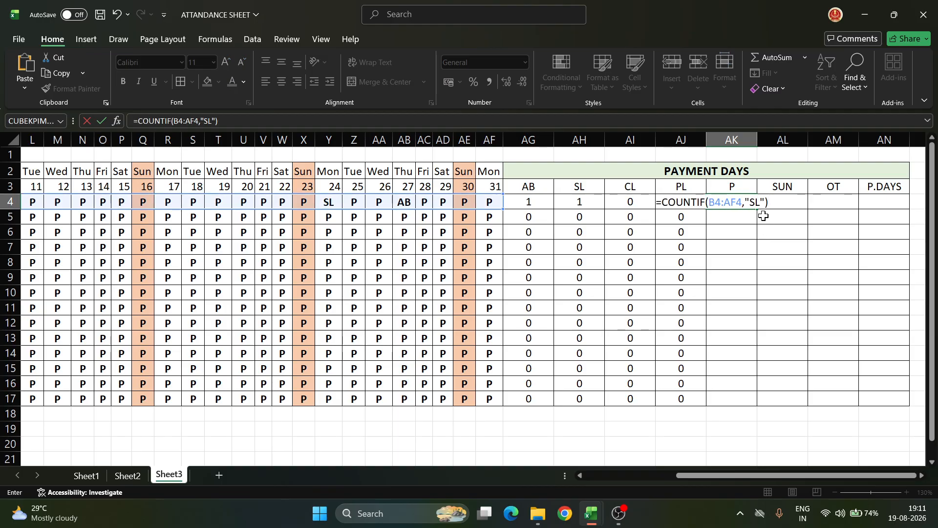
{"action": "left_click", "coordinate": [756, 200]}
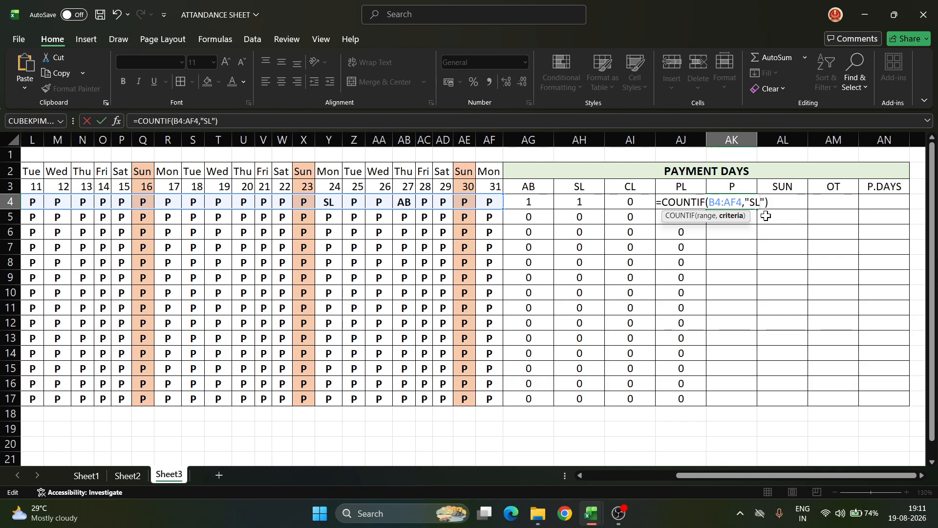
{"action": "key", "text": "BackSpace"}
{"action": "key", "text": "BackSpace"}
{"action": "type", "text": "P"}
{"action": "key", "text": "Return"}
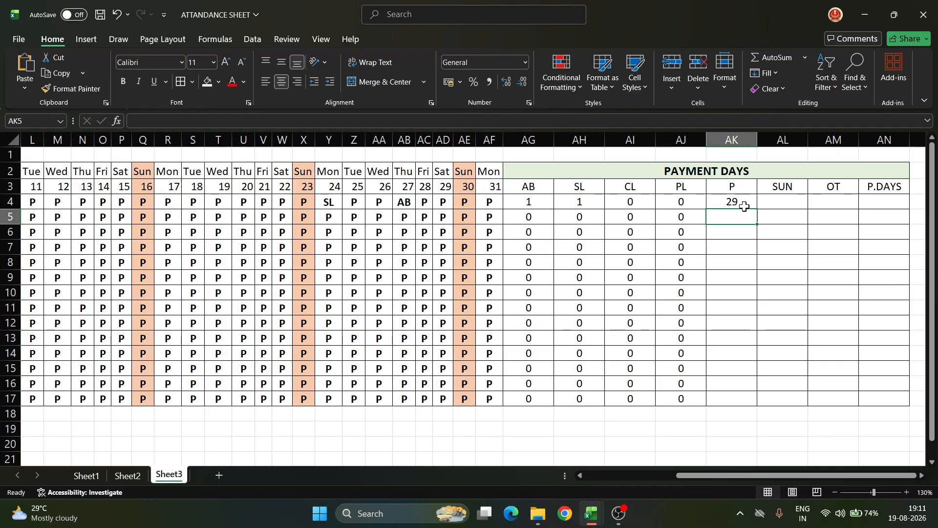
{"action": "left_click", "coordinate": [750, 203]}
{"action": "left_click_drag", "start_coordinate": [759, 210], "coordinate": [750, 410]}
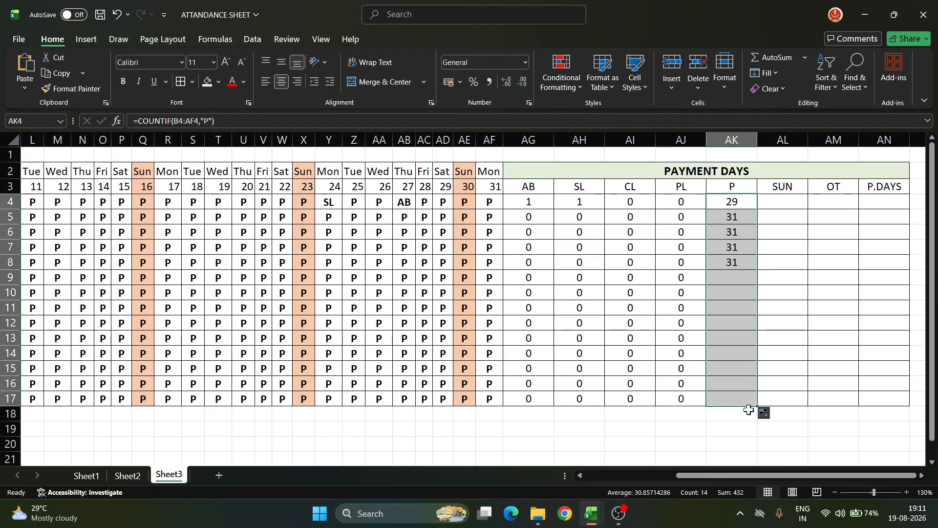
Enter =COUNTIF(B4:AF4,"SUN") in AL4 under the SUN header from the copied formula and fill it down to AL17.
{"action": "left_click", "coordinate": [795, 204]}
{"action": "type", "text": "=COUNTIF(B4:AF4,\"SL\")"}
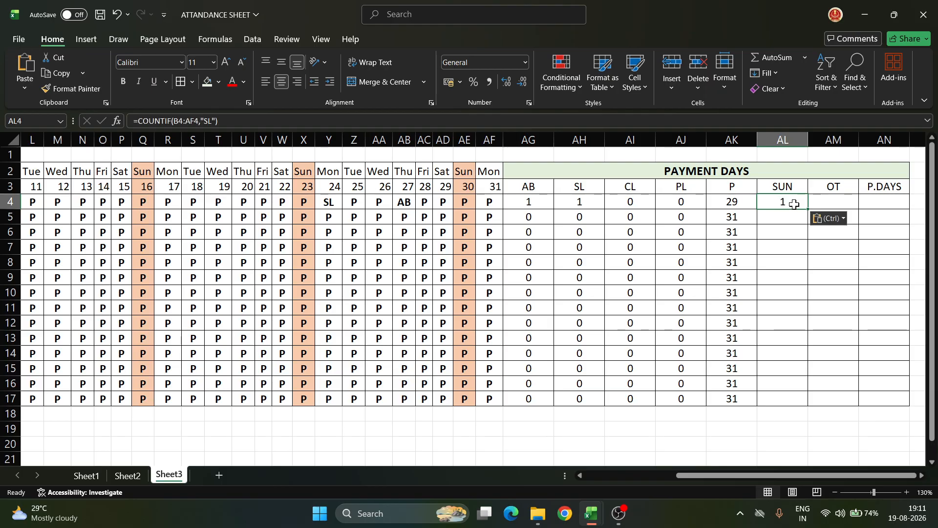
{"action": "double_click", "coordinate": [795, 205]}
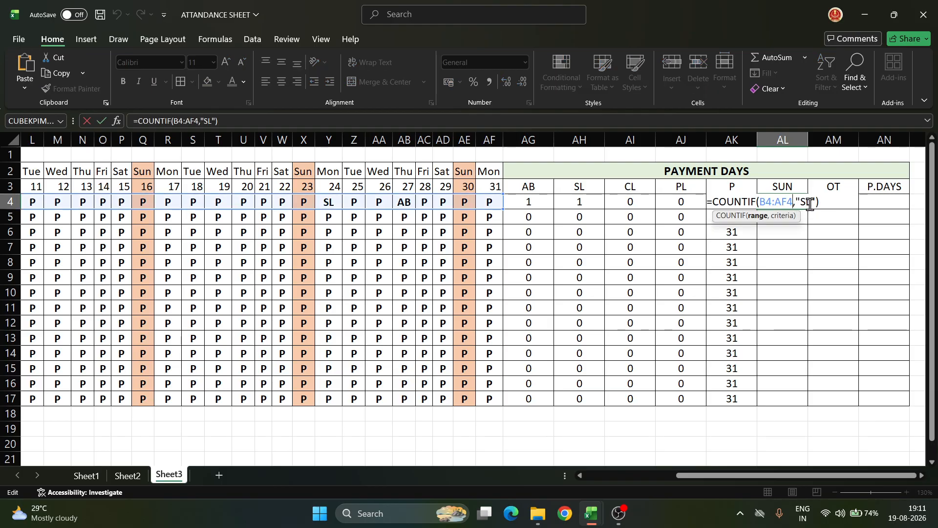
{"action": "key", "text": "BackSpace"}
{"action": "type", "text": "UN"}
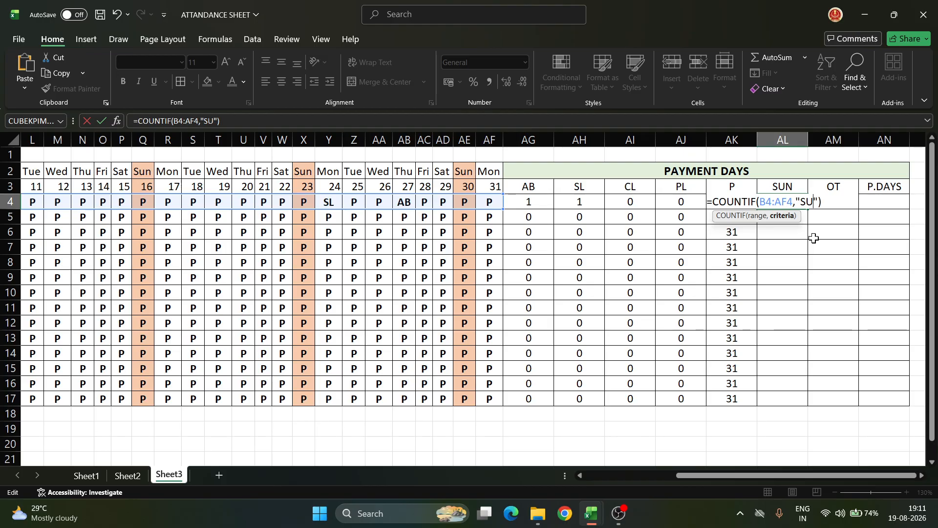
{"action": "key", "text": "Return"}
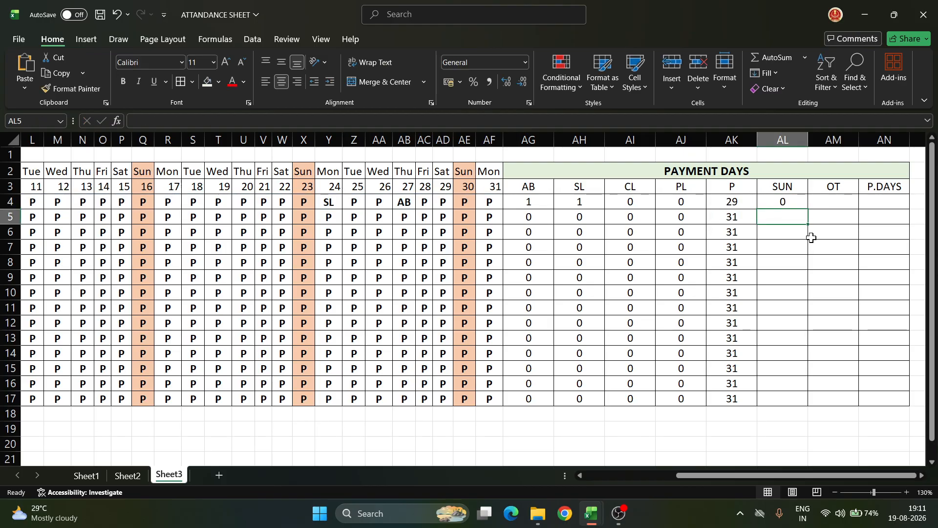
{"action": "left_click", "coordinate": [799, 206]}
{"action": "left_click", "coordinate": [811, 208]}
{"action": "left_click", "coordinate": [806, 207]}
{"action": "left_click_drag", "start_coordinate": [808, 212], "coordinate": [786, 400]}
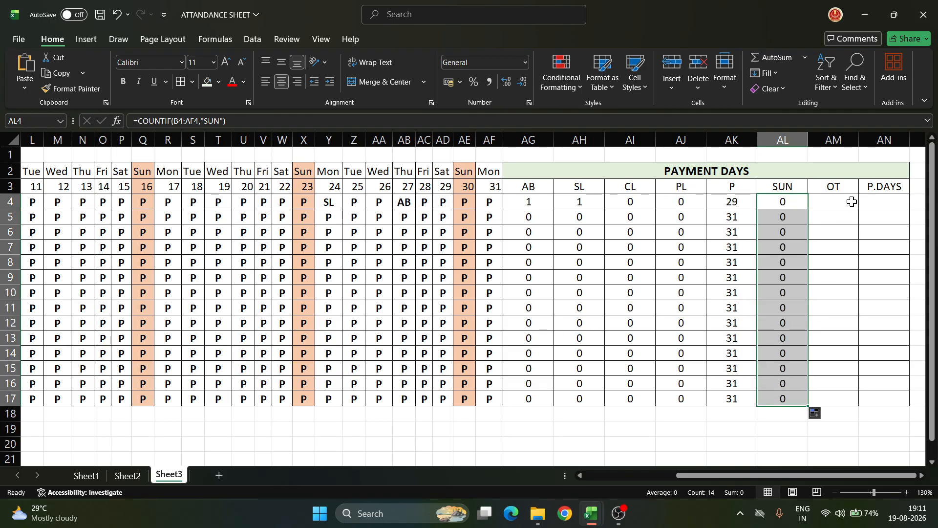
Enter the overtime values 25, 30, 65, 14, 6, 74 and 85 in AM4 to AM10 under the OT header.
{"action": "left_click", "coordinate": [835, 201]}
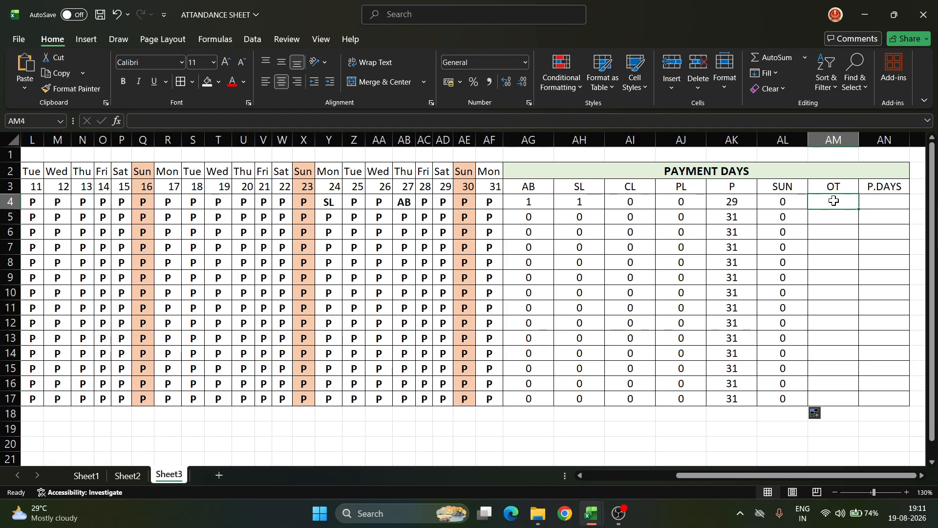
{"action": "type", "text": "25"}
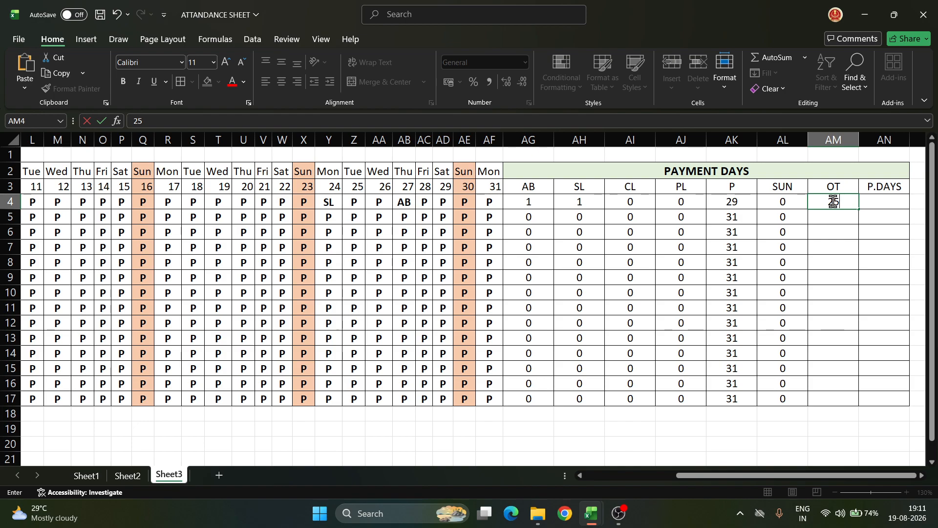
{"action": "key", "text": "Return"}
{"action": "type", "text": "30"}
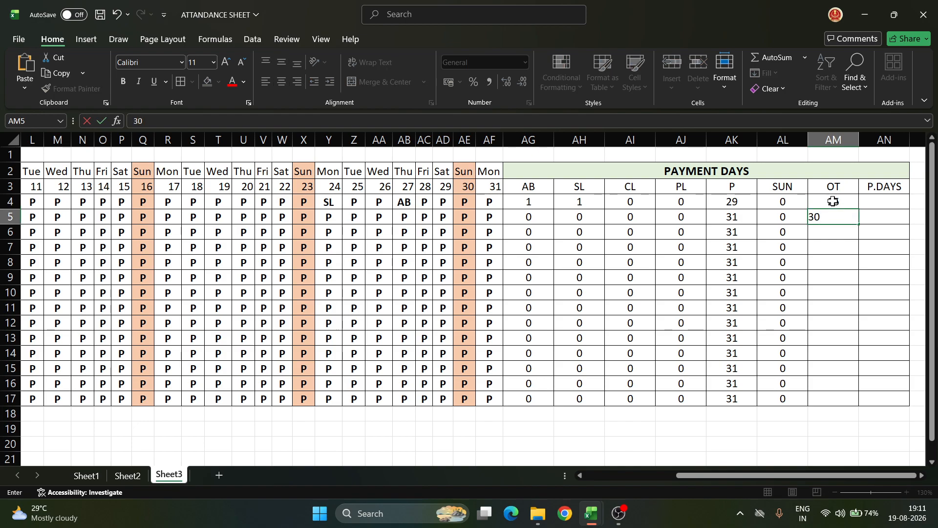
{"action": "key", "text": "Return"}
{"action": "type", "text": "65"}
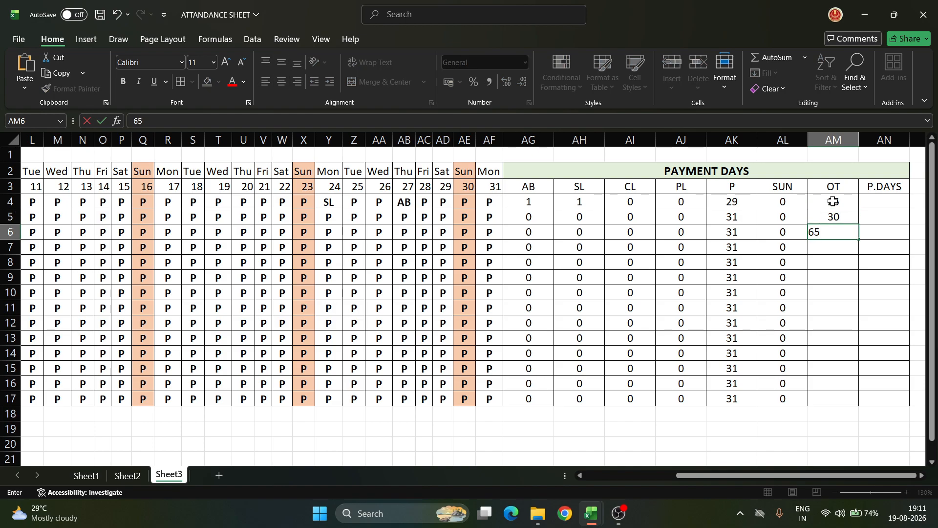
{"action": "key", "text": "Return"}
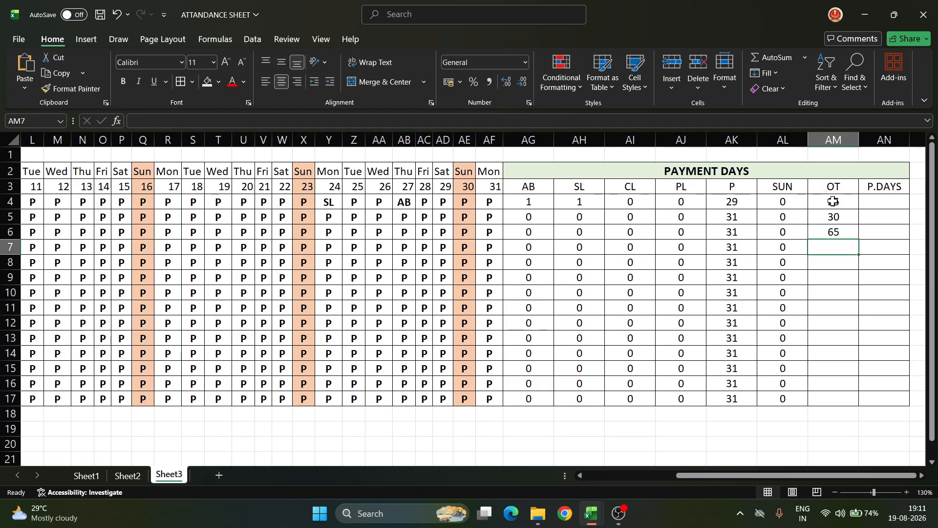
{"action": "type", "text": "14"}
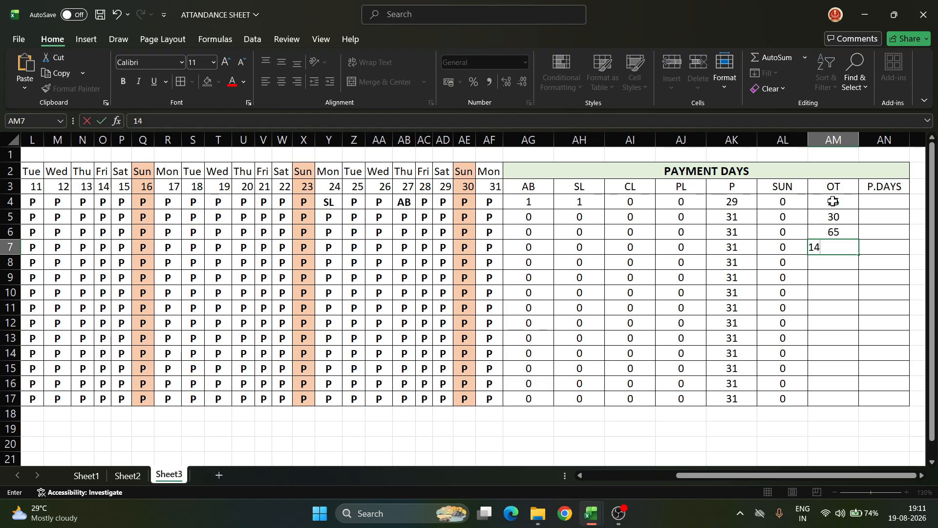
{"action": "key", "text": "Return"}
{"action": "type", "text": "6"}
{"action": "key", "text": "Return"}
{"action": "type", "text": "74"}
{"action": "key", "text": "Return"}
{"action": "type", "text": "85"}
{"action": "key", "text": "Return"}
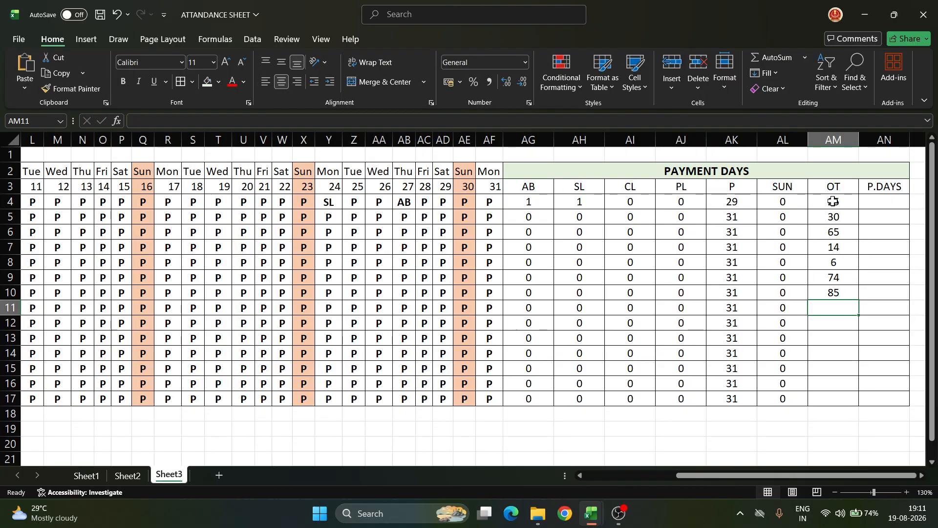
Continue the OT column with 32, 65, 41, 52, 32, 12 and 69 in AM11 to AM17.
{"action": "type", "text": "32"}
{"action": "key", "text": "Return"}
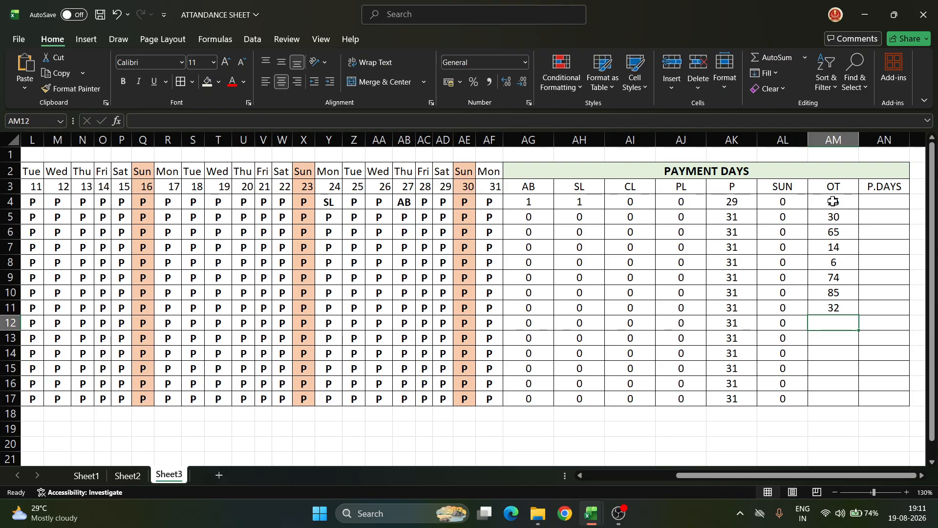
{"action": "type", "text": "65"}
{"action": "key", "text": "Return"}
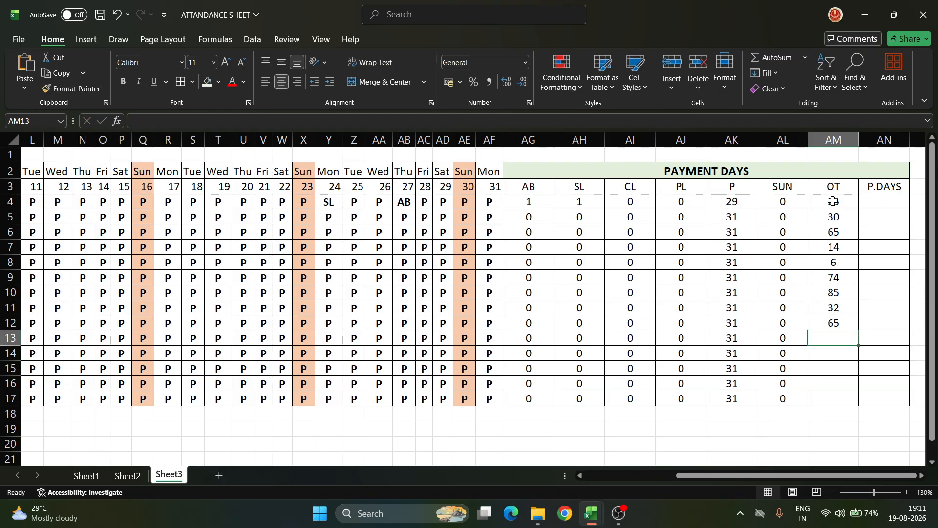
{"action": "type", "text": "41"}
{"action": "key", "text": "Return"}
{"action": "type", "text": "52"}
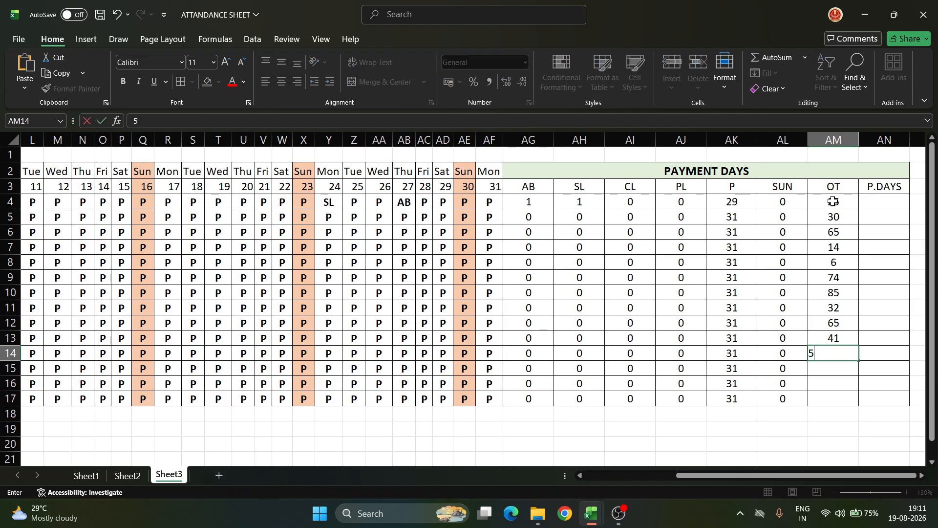
{"action": "key", "text": "Return"}
{"action": "type", "text": "32"}
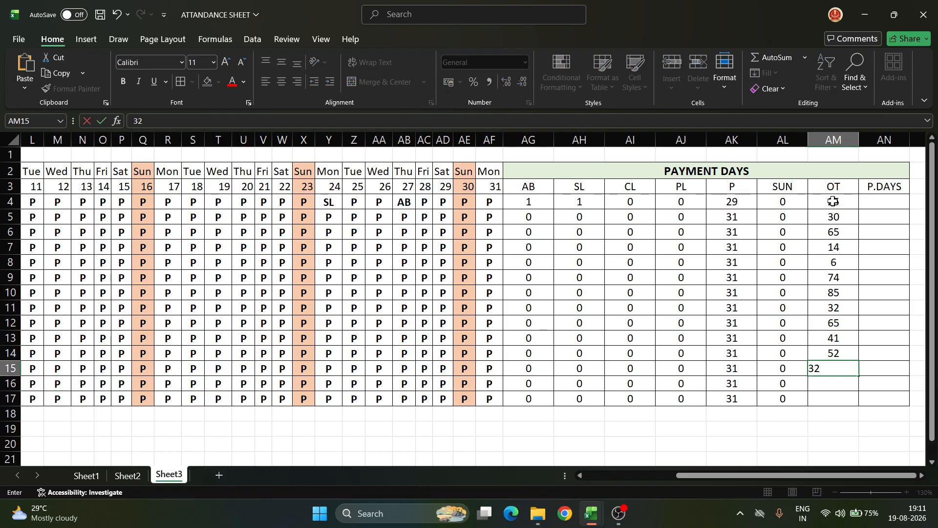
{"action": "key", "text": "Return"}
{"action": "type", "text": "12"}
{"action": "key", "text": "Return"}
{"action": "type", "text": "69"}
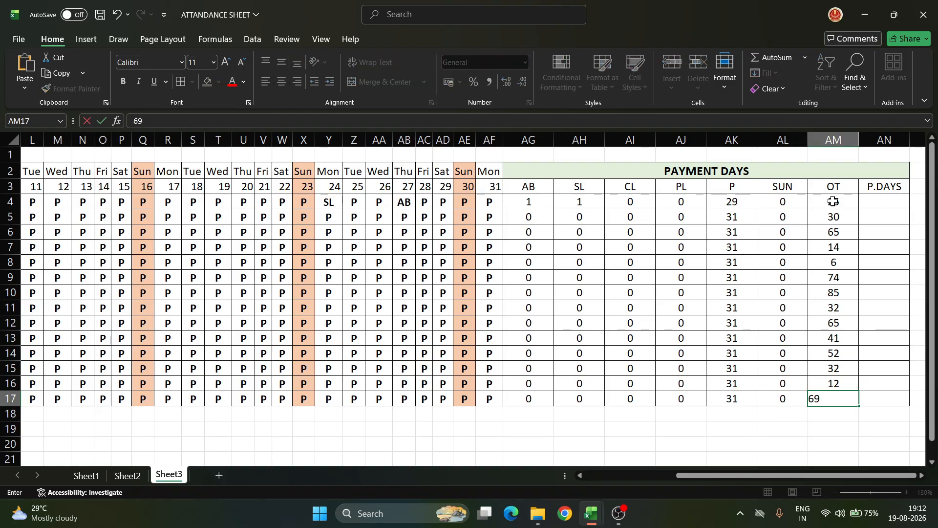
{"action": "key", "text": "Return"}
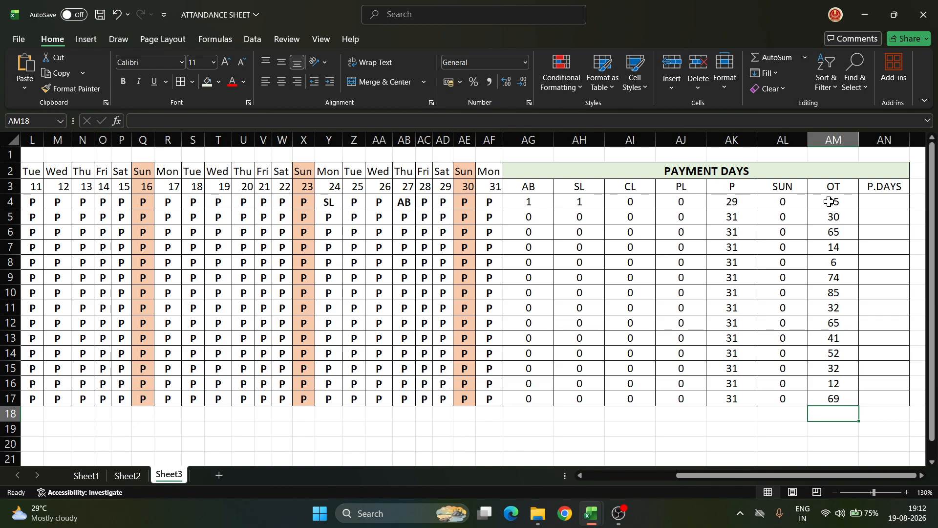
Enter the formula =AH4+AI4+AJ4+AK4+AL4 in AN4 under the P.DAYS header, leaving out the AB and OT columns.
{"action": "left_click", "coordinate": [864, 205]}
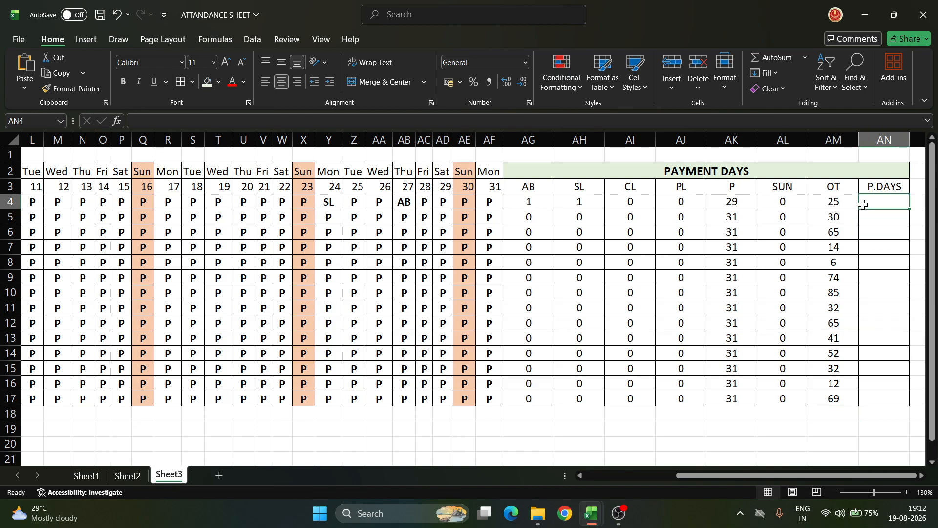
{"action": "type", "text": "="}
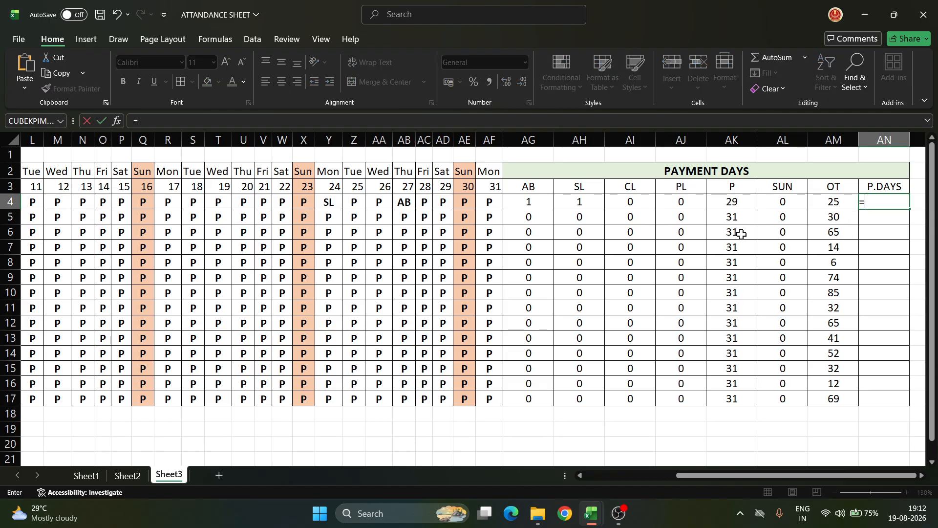
{"action": "left_click", "coordinate": [536, 206]}
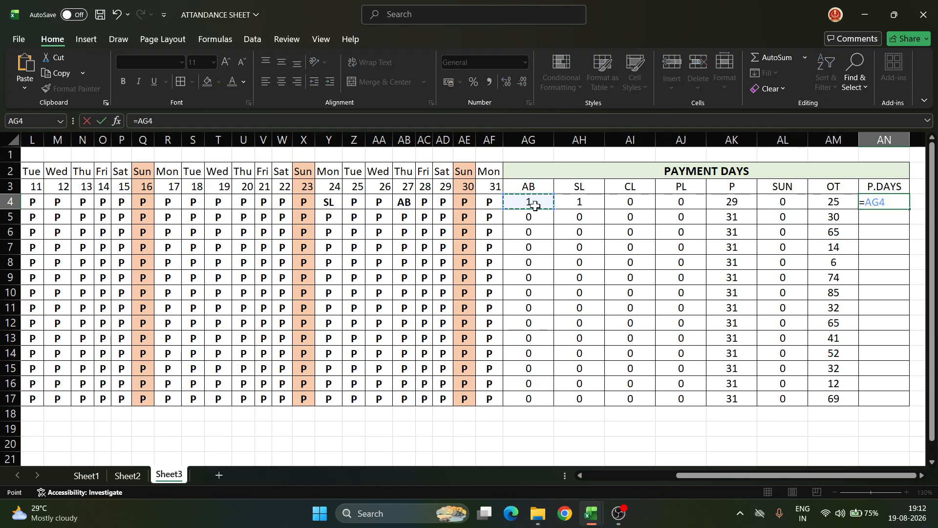
{"action": "key", "text": "BackSpace"}
{"action": "key", "text": "BackSpace"}
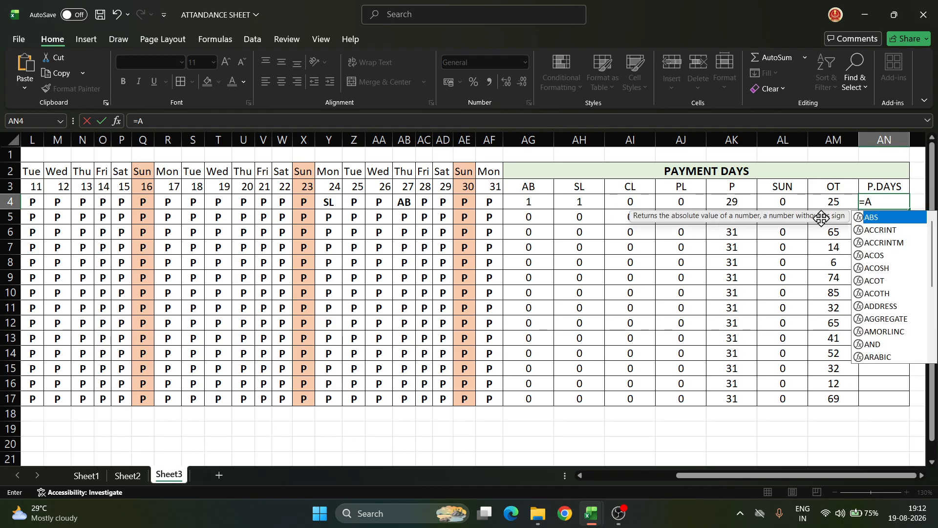
{"action": "key", "text": "BackSpace"}
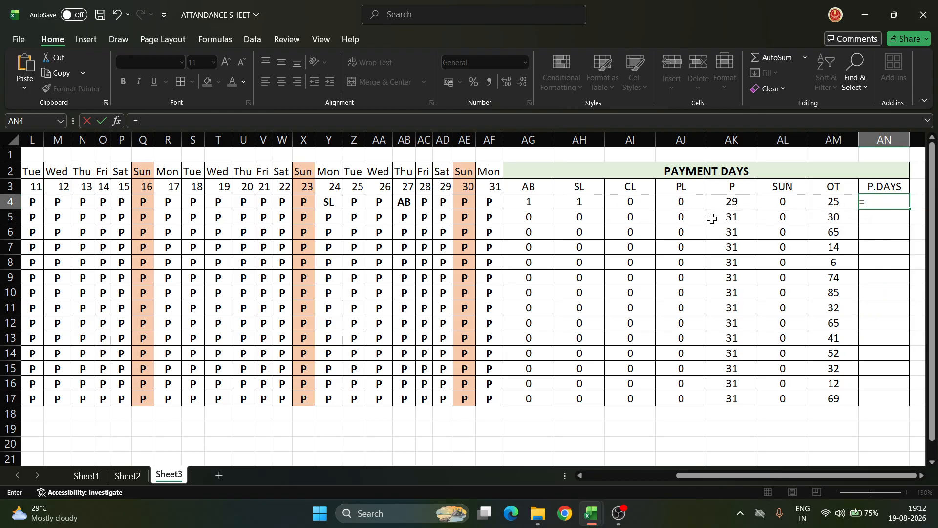
{"action": "left_click", "coordinate": [583, 205]}
{"action": "type", "text": "+"}
{"action": "left_click", "coordinate": [643, 204]}
{"action": "type", "text": "+"}
{"action": "left_click", "coordinate": [681, 203]}
{"action": "type", "text": "+"}
{"action": "left_click", "coordinate": [747, 204]}
{"action": "type", "text": "+"}
{"action": "left_click", "coordinate": [782, 204]}
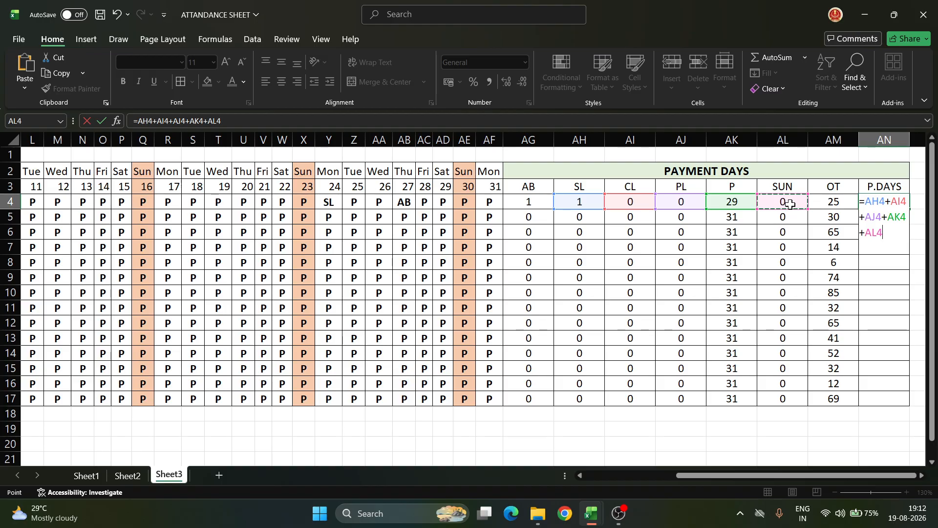
{"action": "key", "text": "Return"}
Fill the P.DAYS formula down from AN4 to AN17.
{"action": "left_click", "coordinate": [905, 201]}
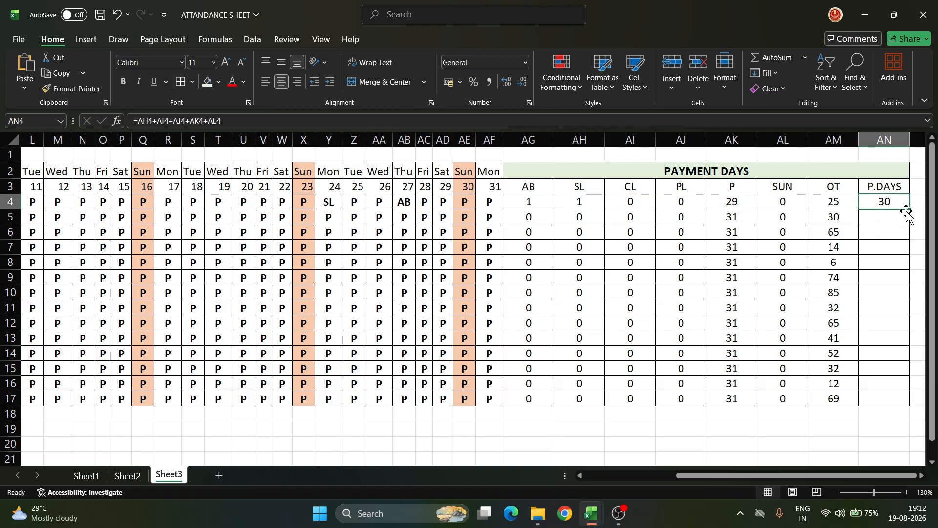
{"action": "left_click_drag", "start_coordinate": [909, 208], "coordinate": [902, 405]}
{"action": "left_click", "coordinate": [881, 397]}
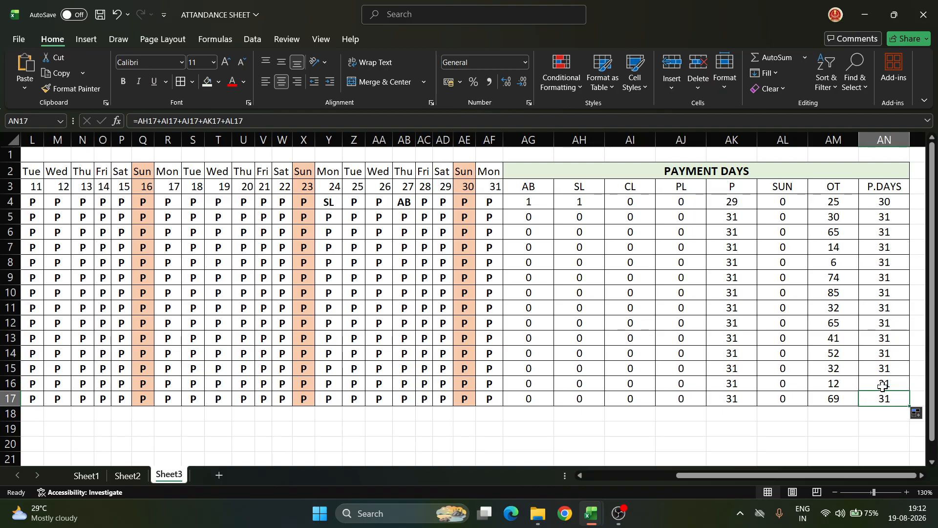
Shade the P.DAYS column from AN3 to AN17 with a light gray fill.
{"action": "left_click_drag", "start_coordinate": [886, 190], "coordinate": [876, 394]}
{"action": "left_click", "coordinate": [874, 395]}
{"action": "left_click_drag", "start_coordinate": [887, 192], "coordinate": [860, 398]}
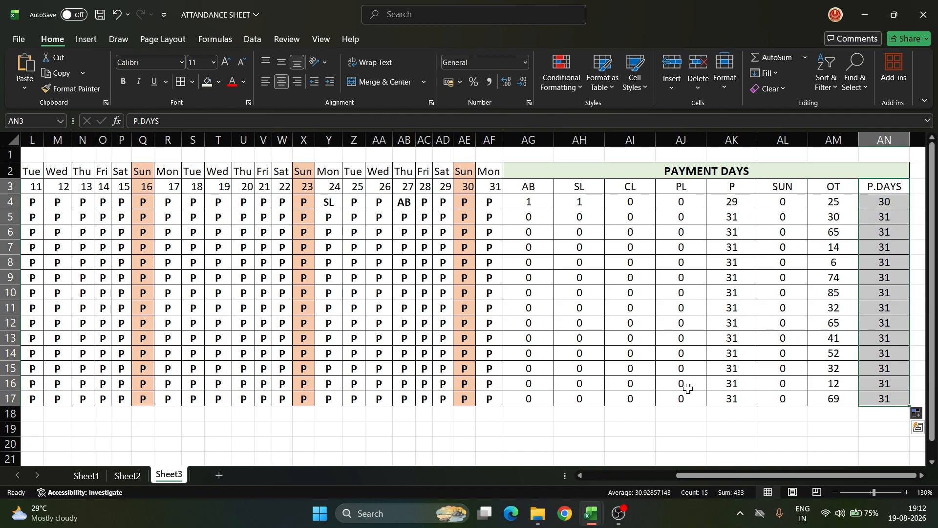
{"action": "left_click", "coordinate": [218, 82]}
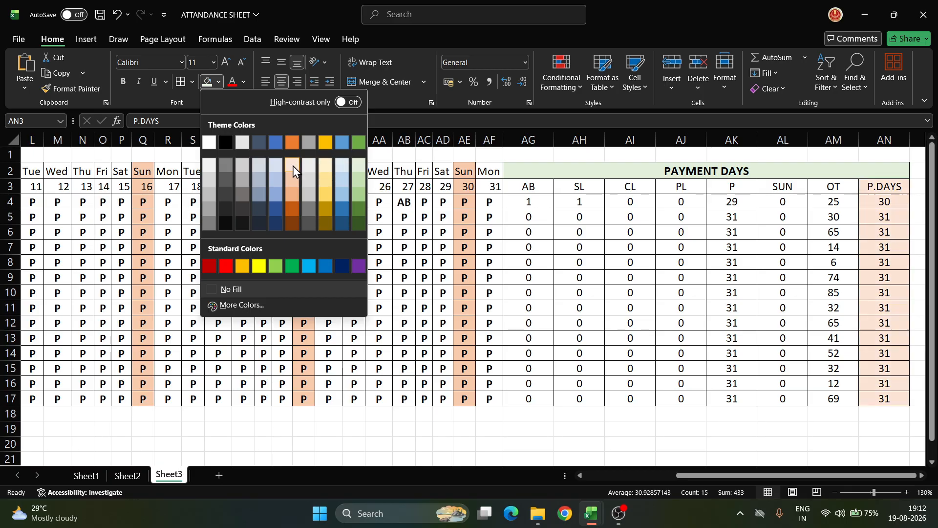
{"action": "left_click", "coordinate": [210, 170]}
{"action": "left_click", "coordinate": [545, 274]}
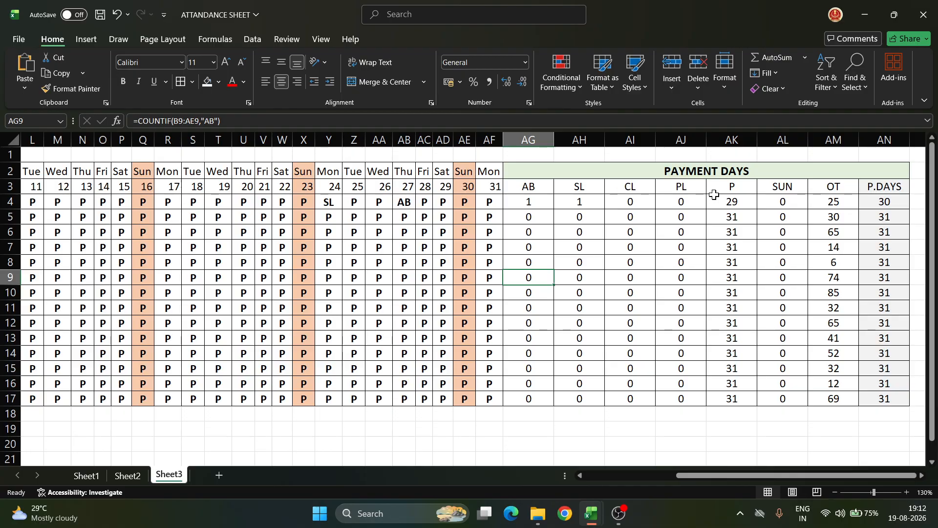
Shade the P column of the payment summary, AK3 to AK17, with the lightest green theme fill.
{"action": "left_click_drag", "start_coordinate": [732, 188], "coordinate": [749, 396]}
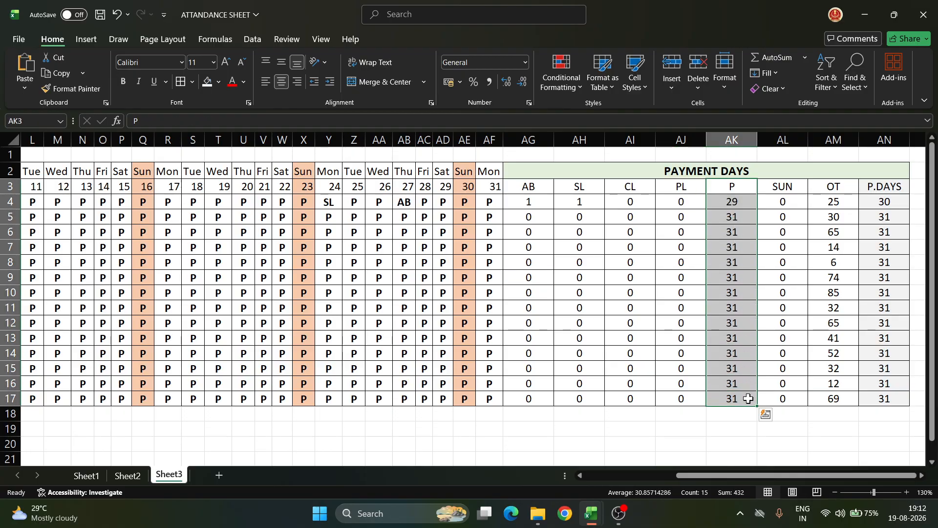
{"action": "left_click", "coordinate": [218, 82]}
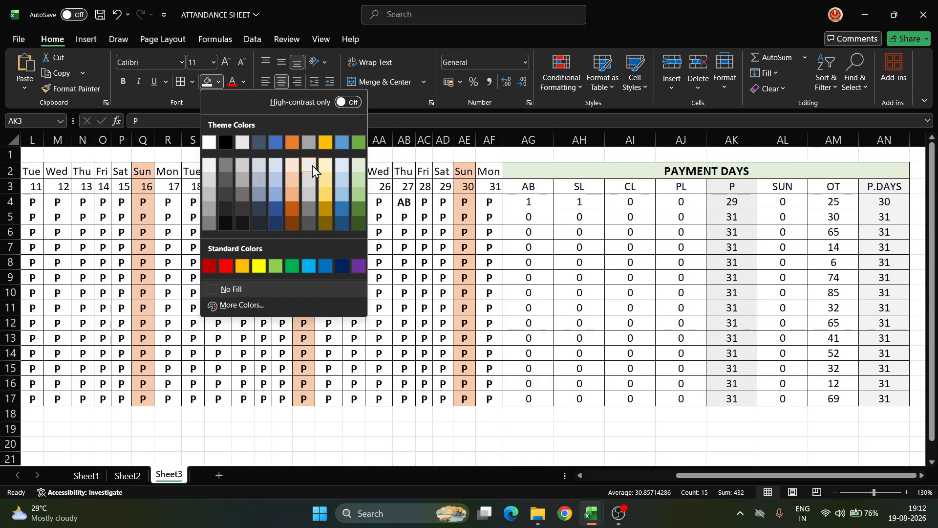
{"action": "left_click", "coordinate": [356, 174]}
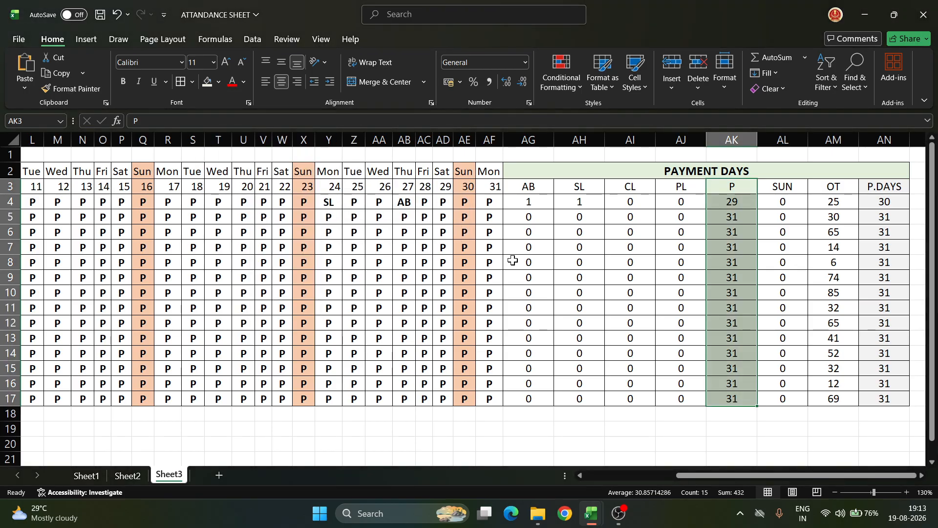
{"action": "left_click", "coordinate": [579, 264]}
Shade the AB column from AG3 to AG17 with the custom light cyan fill #D5FFFF.
{"action": "left_click_drag", "start_coordinate": [533, 191], "coordinate": [518, 394]}
{"action": "left_click", "coordinate": [518, 395]}
{"action": "left_click_drag", "start_coordinate": [528, 185], "coordinate": [530, 399]}
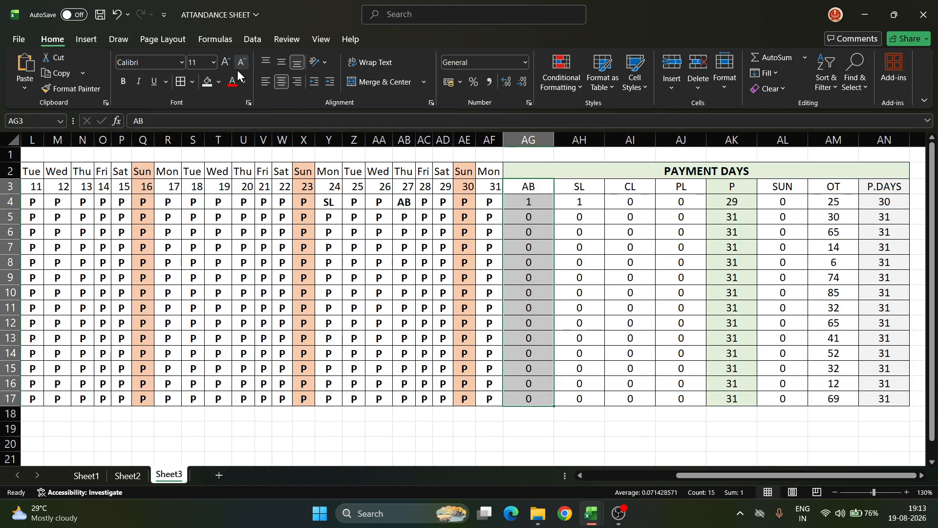
{"action": "left_click", "coordinate": [218, 82]}
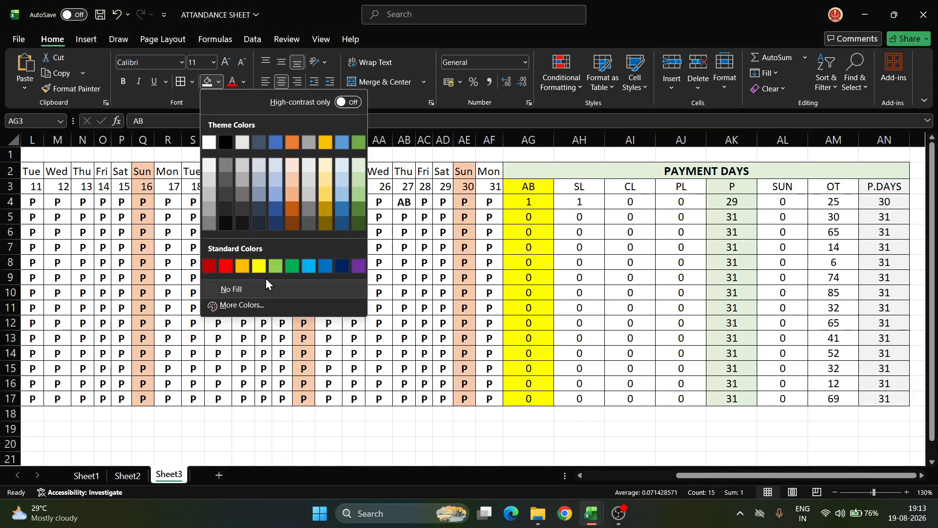
{"action": "left_click", "coordinate": [247, 303]}
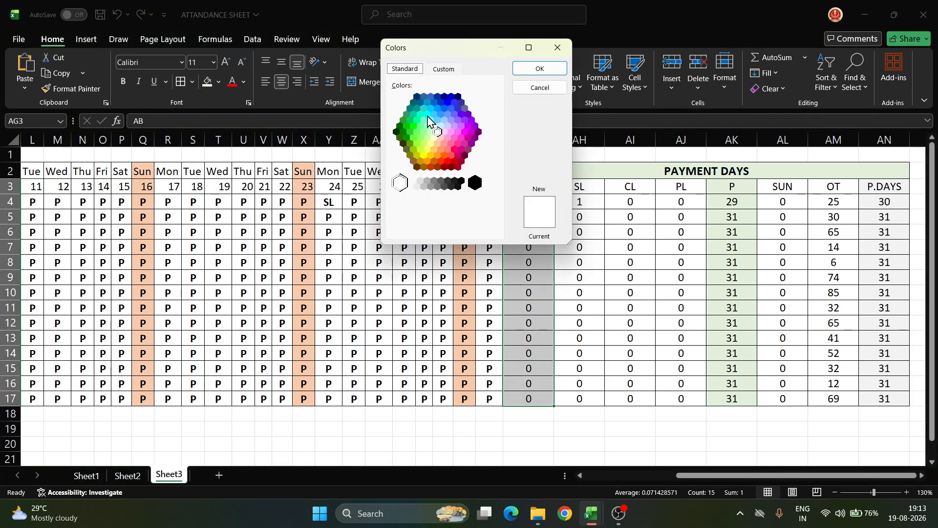
{"action": "left_click", "coordinate": [428, 114]}
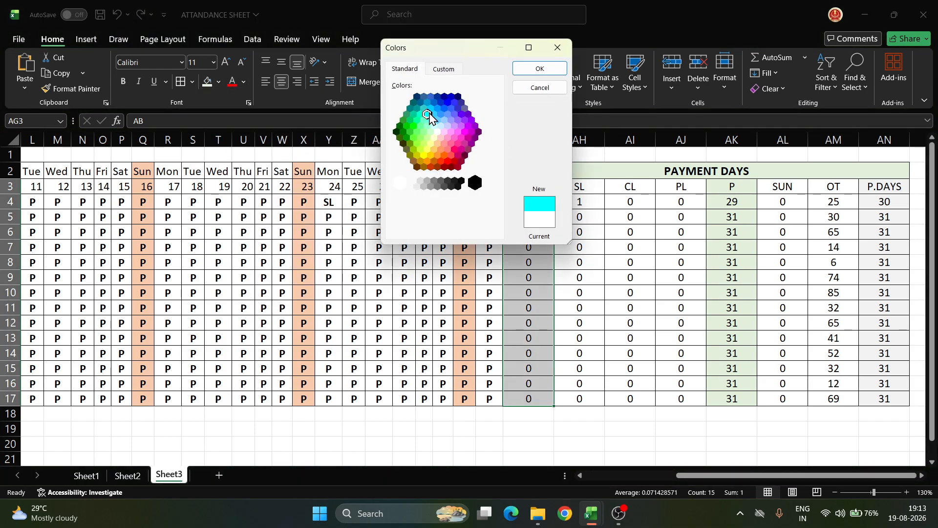
{"action": "left_click", "coordinate": [444, 69]}
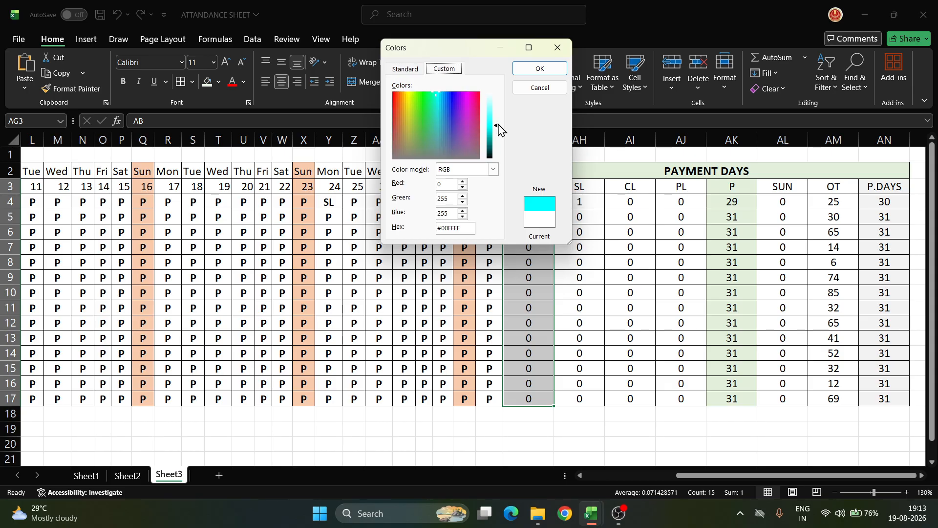
{"action": "left_click_drag", "start_coordinate": [496, 126], "coordinate": [491, 99]}
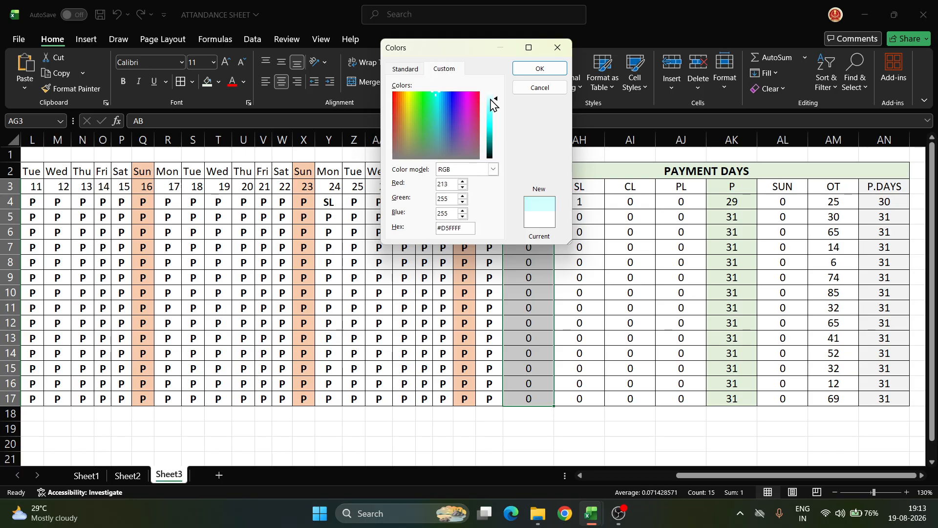
{"action": "left_click", "coordinate": [539, 68]}
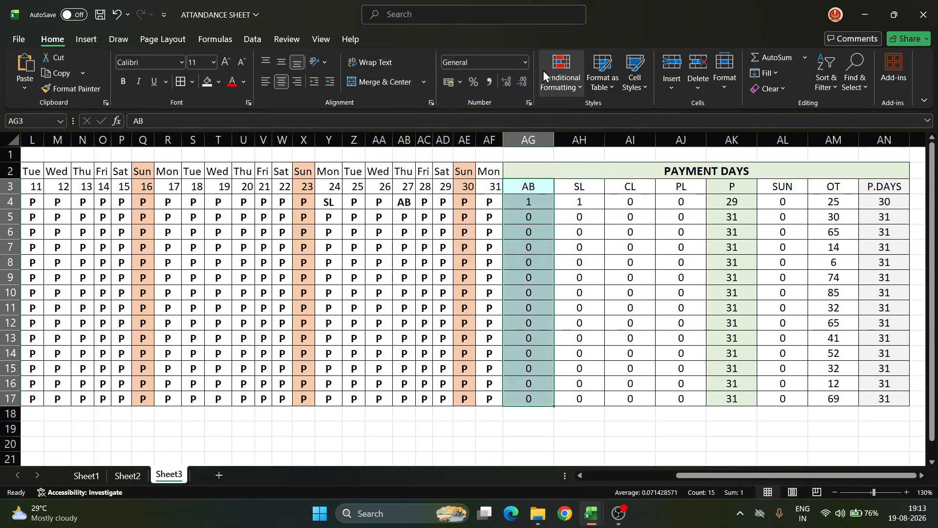
{"action": "left_click_drag", "start_coordinate": [566, 258], "coordinate": [563, 244]}
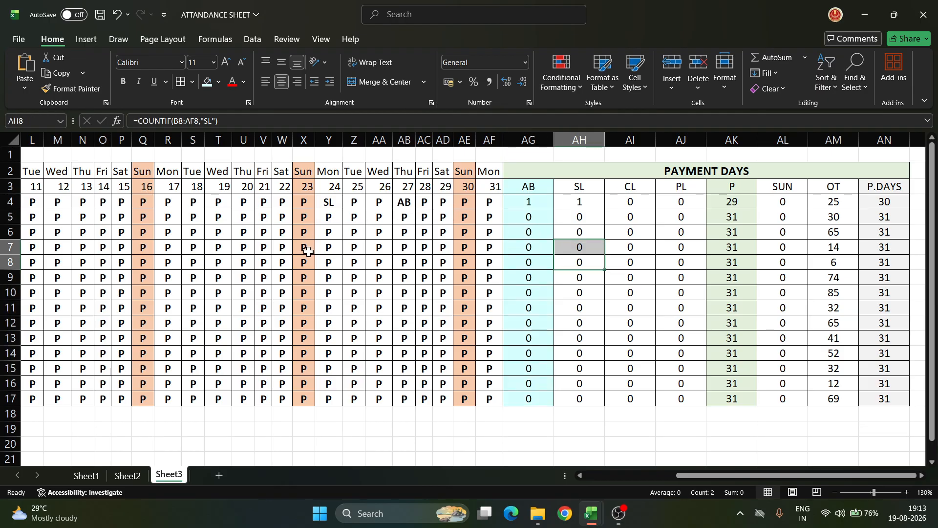
Fill the payment summary headings AG3 to AN3 with the near-black shade from the black theme colors.
{"action": "left_click", "coordinate": [529, 293]}
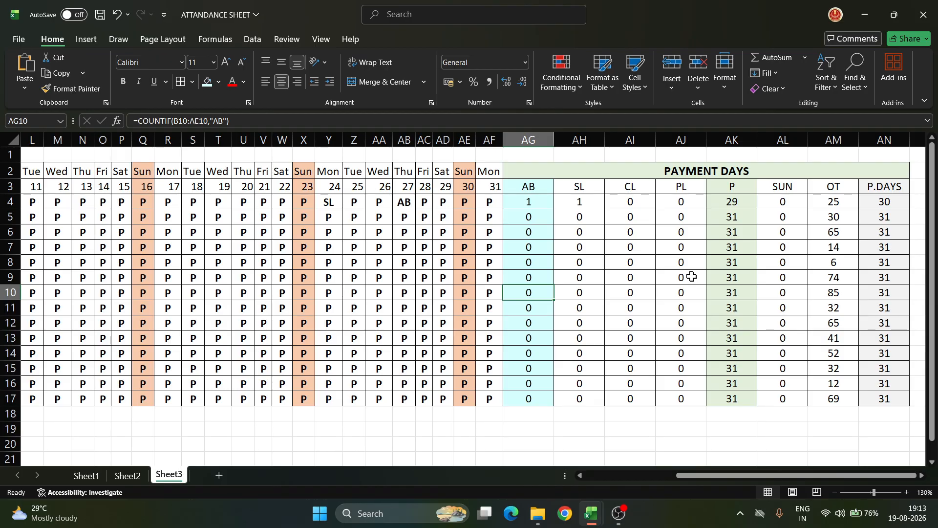
{"action": "left_click_drag", "start_coordinate": [528, 187], "coordinate": [868, 184]}
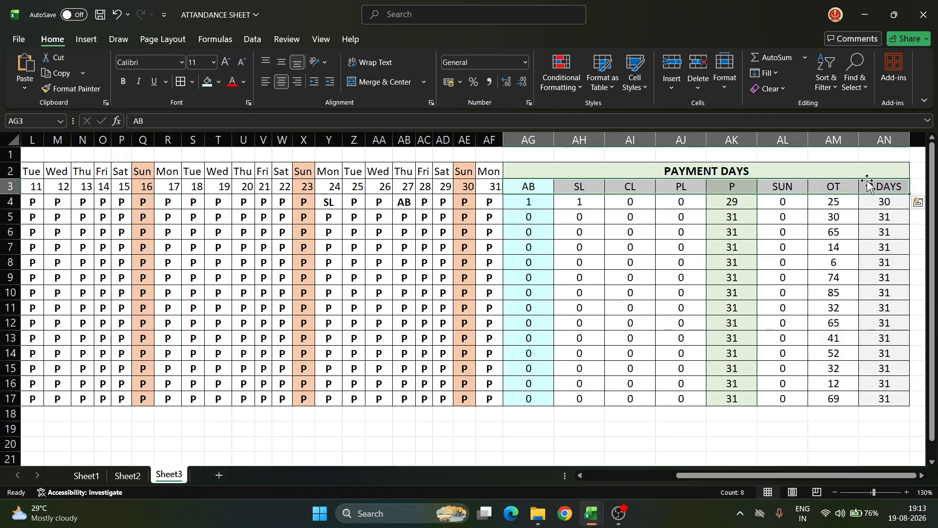
{"action": "left_click", "coordinate": [219, 82]}
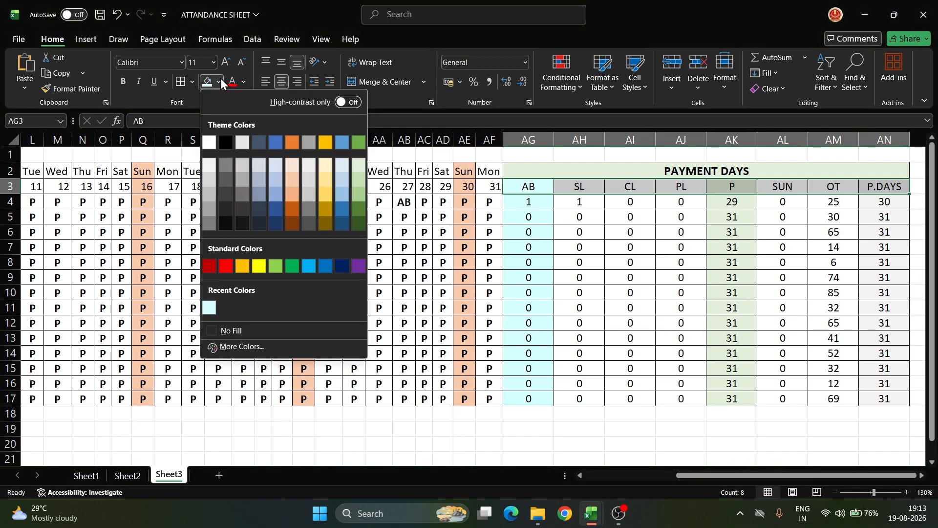
{"action": "left_click", "coordinate": [224, 226]}
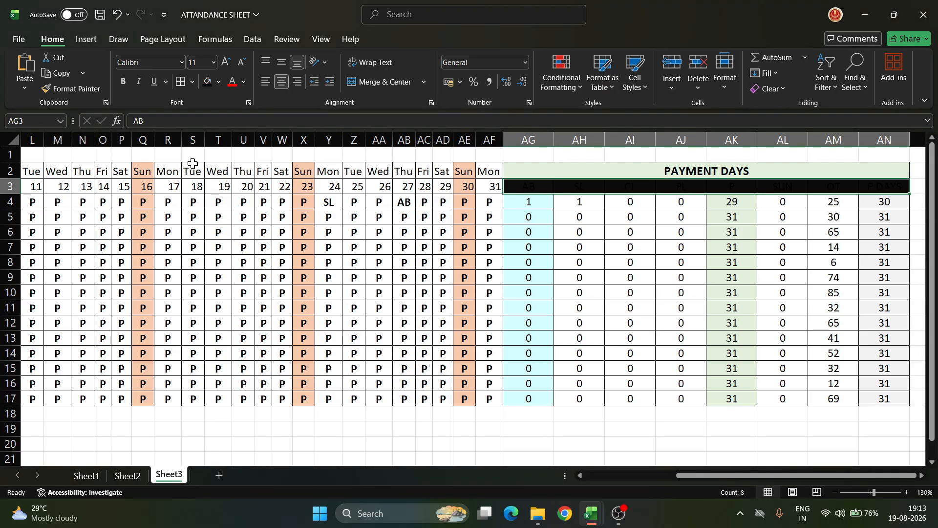
Make the payment summary headings AG3 to AN3 white and bold, with the font one size larger.
{"action": "left_click", "coordinate": [245, 82]}
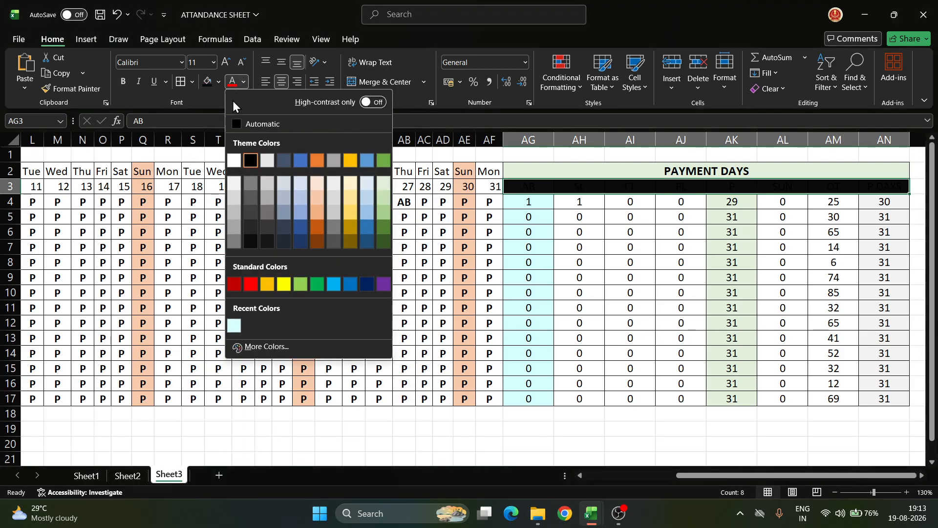
{"action": "left_click", "coordinate": [239, 159]}
{"action": "left_click", "coordinate": [123, 82]}
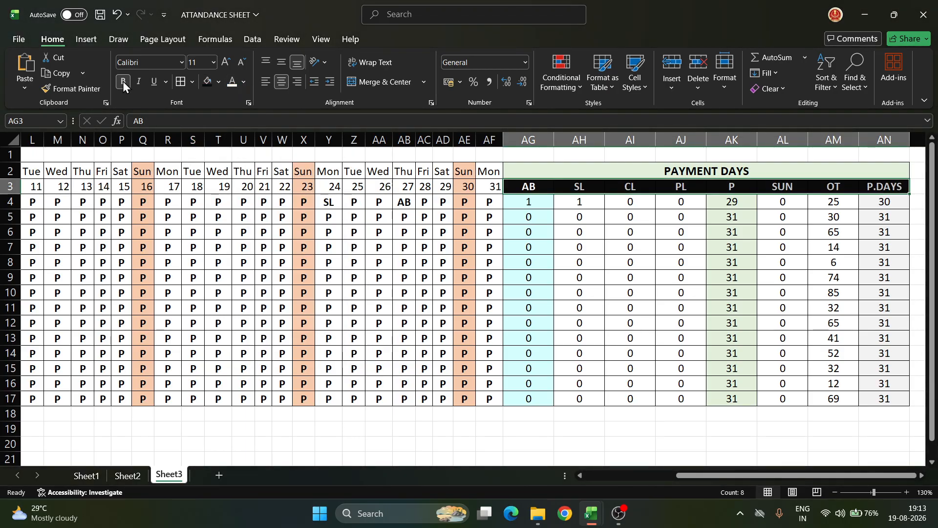
{"action": "left_click", "coordinate": [225, 61]}
{"action": "left_click", "coordinate": [573, 260]}
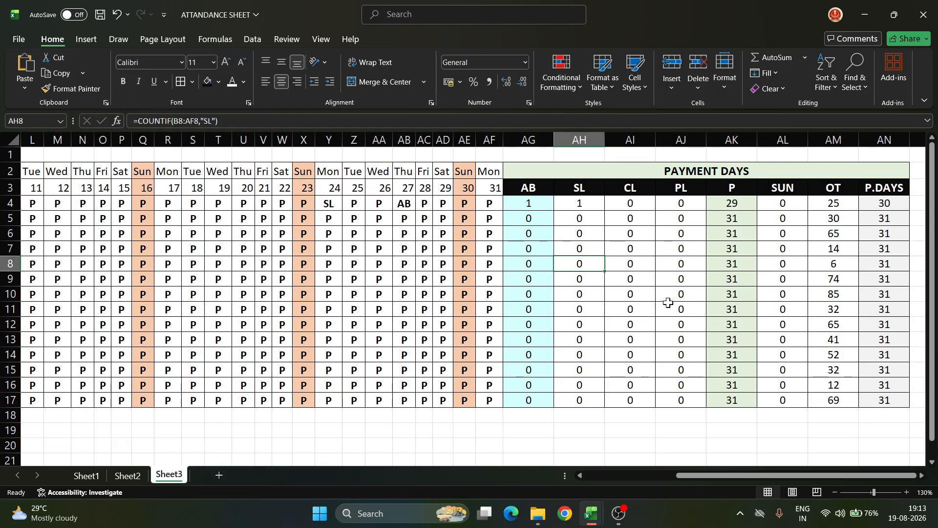
Shade the attendance grid from B3 to AF17 with the custom pale yellow fill #FDFFF3.
{"action": "left_click", "coordinate": [546, 274]}
{"action": "key", "text": "Left"}
{"action": "key", "text": "Left"}
{"action": "key", "text": "Left"}
{"action": "key", "text": "Left"}
{"action": "key", "text": "Left"}
{"action": "key", "text": "Left"}
{"action": "key", "text": "Left"}
{"action": "key", "text": "Left"}
{"action": "key", "text": "Left"}
{"action": "key", "text": "Left"}
{"action": "key", "text": "Left"}
{"action": "key", "text": "Left"}
{"action": "key", "text": "Left"}
{"action": "key", "text": "Left"}
{"action": "key", "text": "Left"}
{"action": "key", "text": "Left"}
{"action": "key", "text": "Left"}
{"action": "key", "text": "Left"}
{"action": "key", "text": "Left"}
{"action": "key", "text": "Left"}
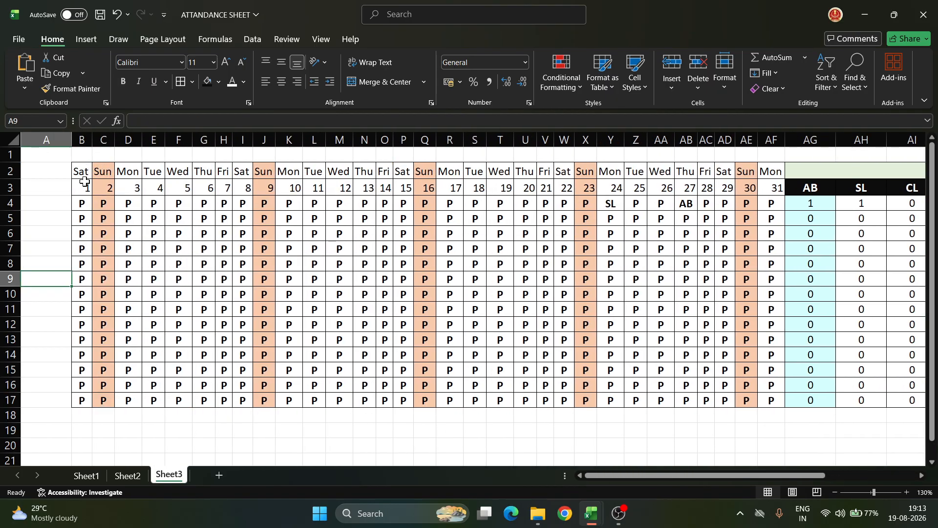
{"action": "left_click_drag", "start_coordinate": [80, 187], "coordinate": [777, 404]}
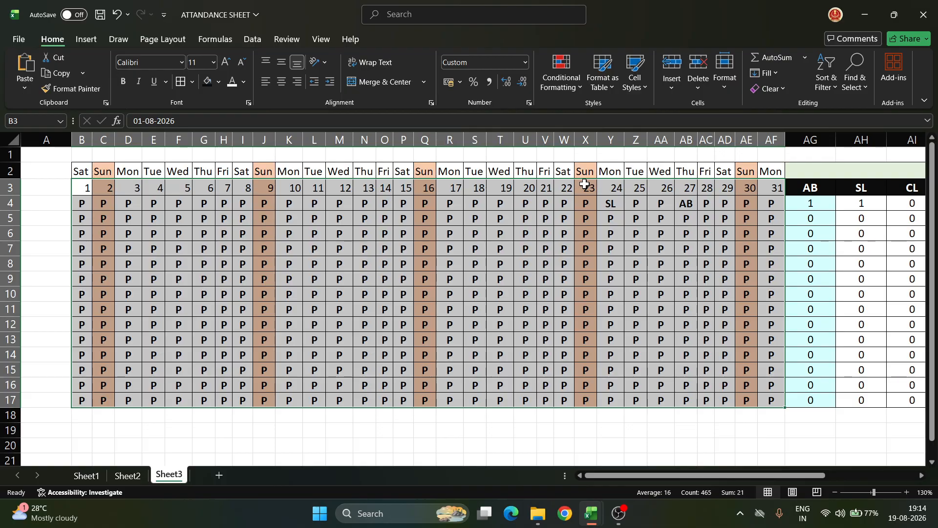
{"action": "left_click", "coordinate": [217, 82]}
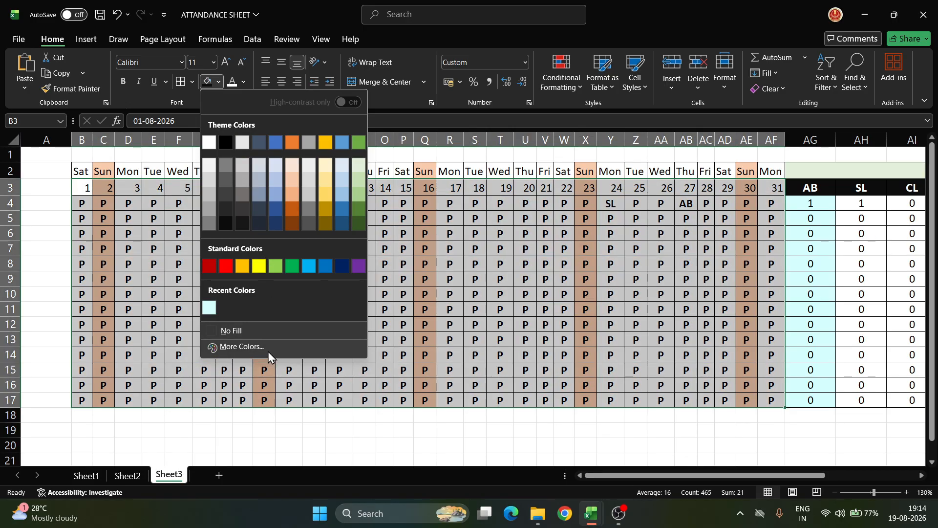
{"action": "left_click", "coordinate": [265, 347]}
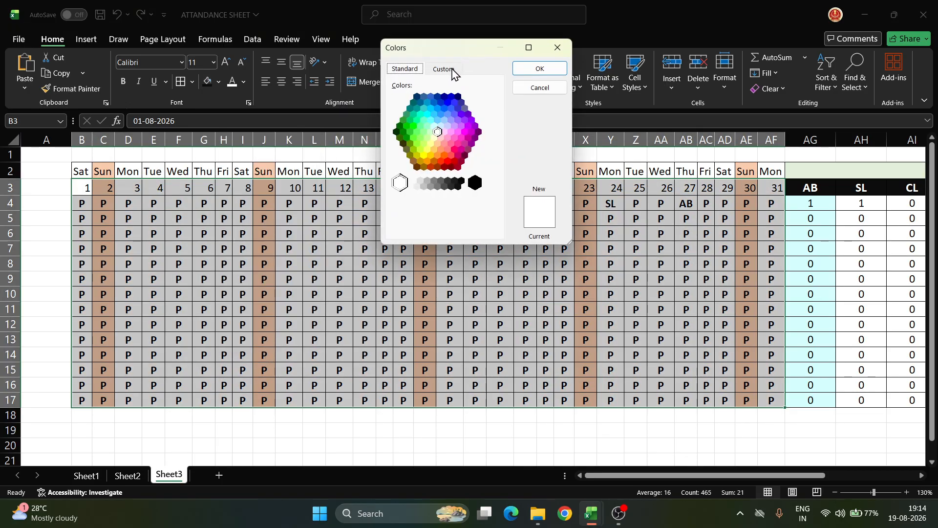
{"action": "left_click", "coordinate": [451, 71]}
{"action": "left_click", "coordinate": [439, 95]}
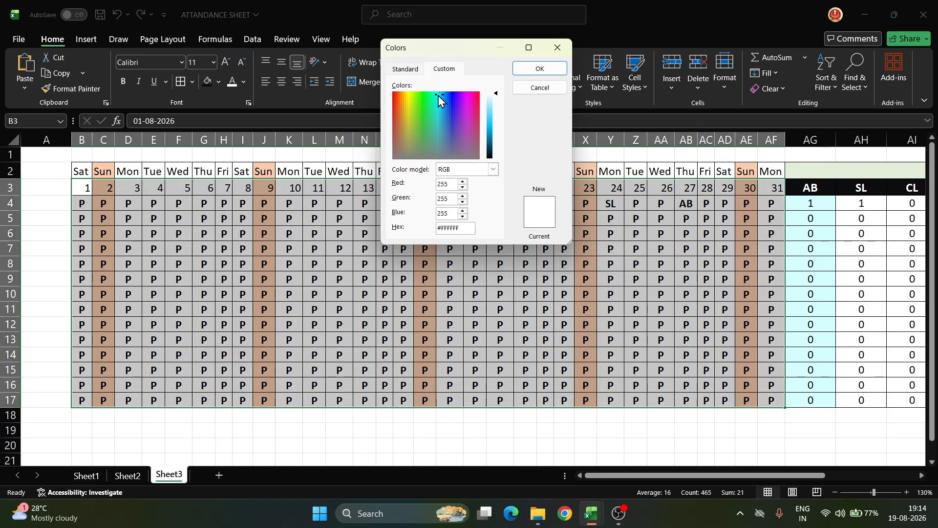
{"action": "left_click", "coordinate": [409, 96]}
{"action": "left_click_drag", "start_coordinate": [492, 95], "coordinate": [495, 96]}
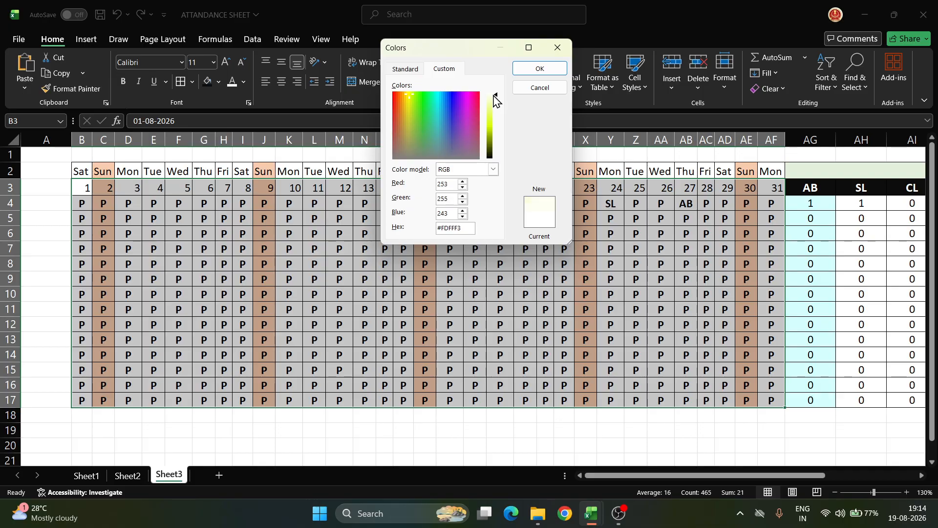
{"action": "left_click", "coordinate": [535, 71]}
{"action": "left_click", "coordinate": [536, 238]}
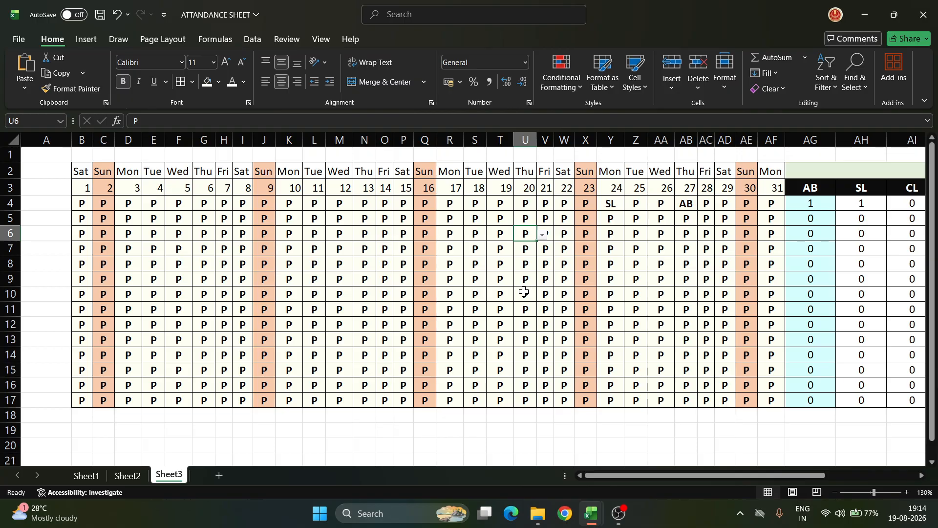
{"action": "left_click", "coordinate": [502, 292]}
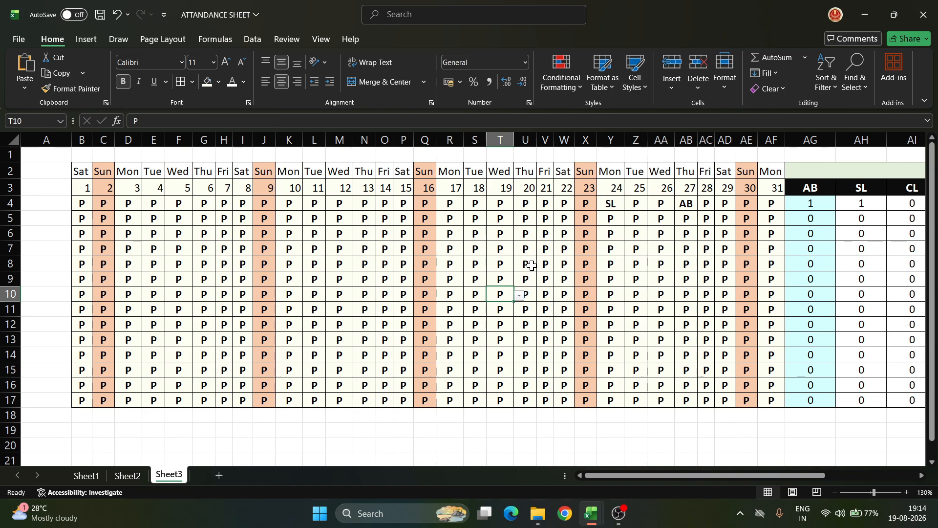
Merge and center the row 1 cells from B1 to AN1 above the whole attendance table.
{"action": "key", "text": "Right"}
{"action": "key", "text": "Right"}
{"action": "key", "text": "Right"}
{"action": "key", "text": "Right"}
{"action": "left_click_drag", "start_coordinate": [78, 155], "coordinate": [853, 157]}
{"action": "left_click", "coordinate": [377, 81]}
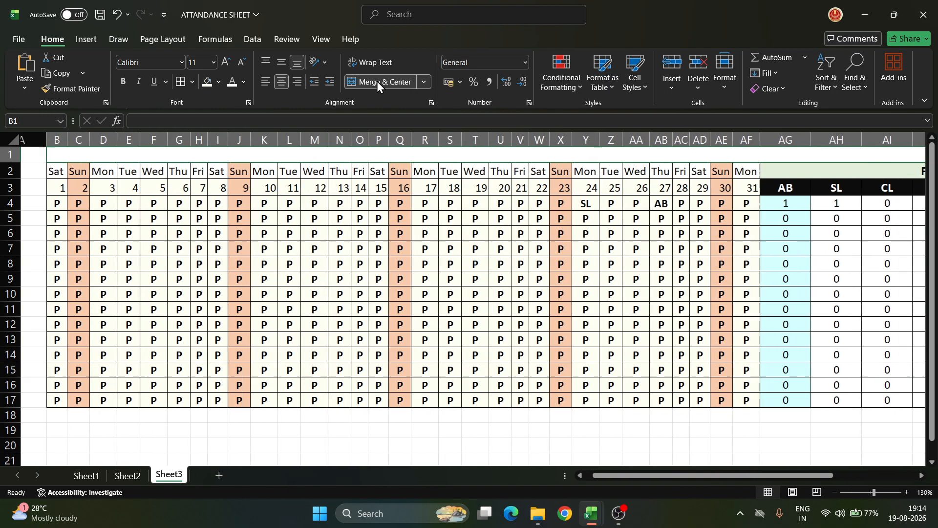
Enter the title ATTENDANCE SHEET (AUGUST) in the merged cell B1.
{"action": "left_click", "coordinate": [375, 172]}
{"action": "left_click", "coordinate": [378, 159]}
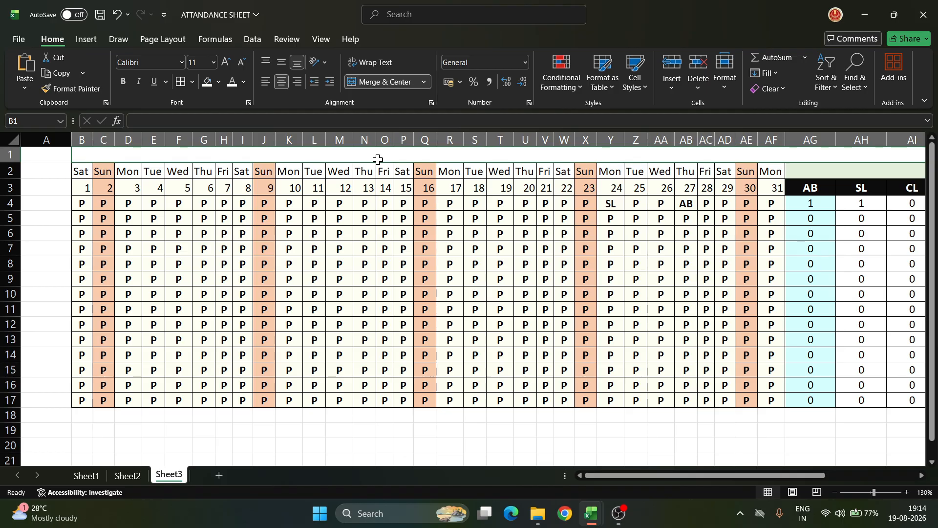
{"action": "type", "text": "ATT"}
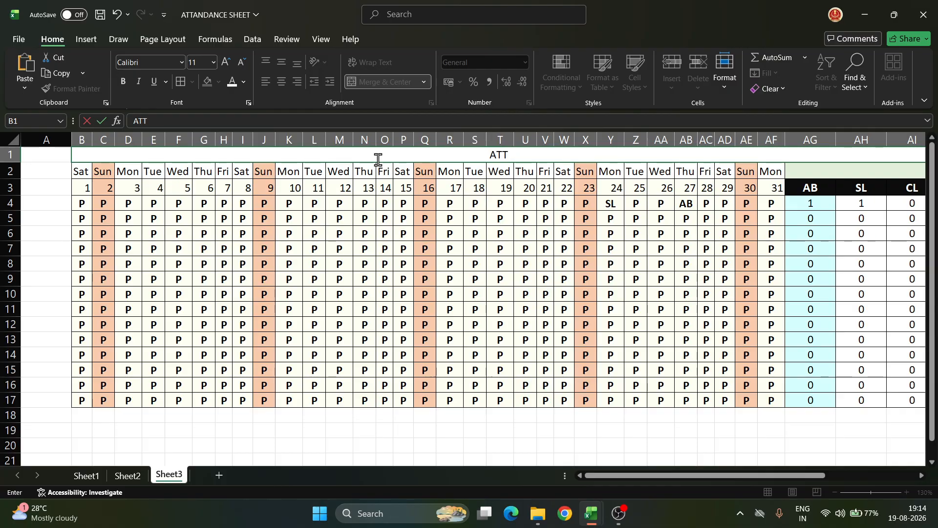
{"action": "type", "text": "ENDANCE"}
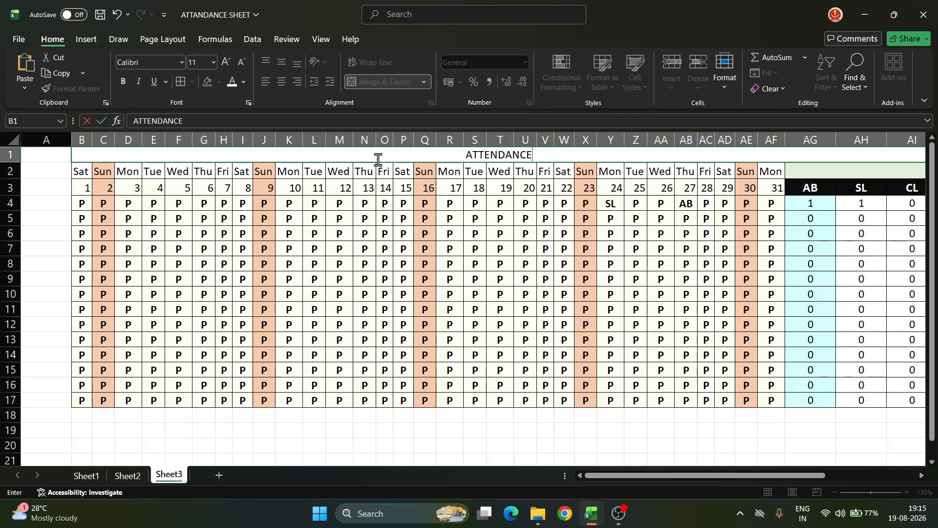
{"action": "type", "text": " SHEET"}
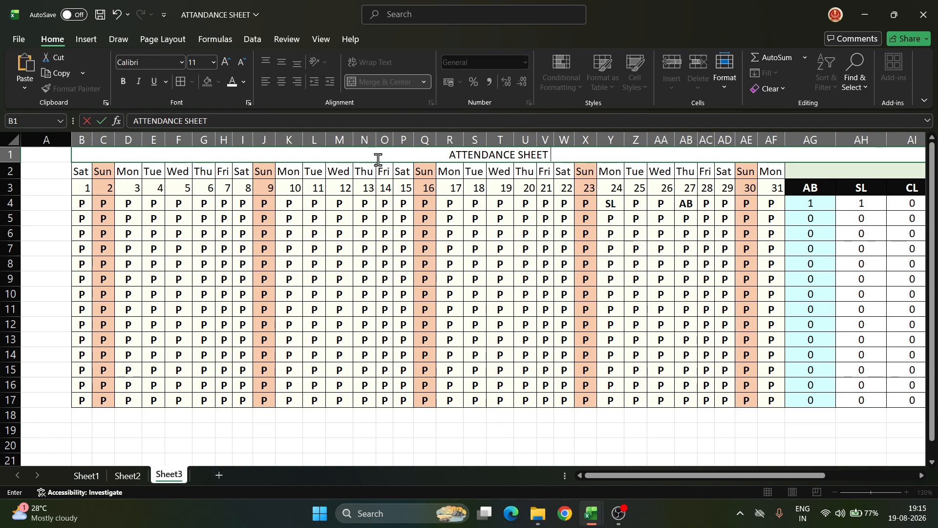
{"action": "type", "text": " (AUGUST"}
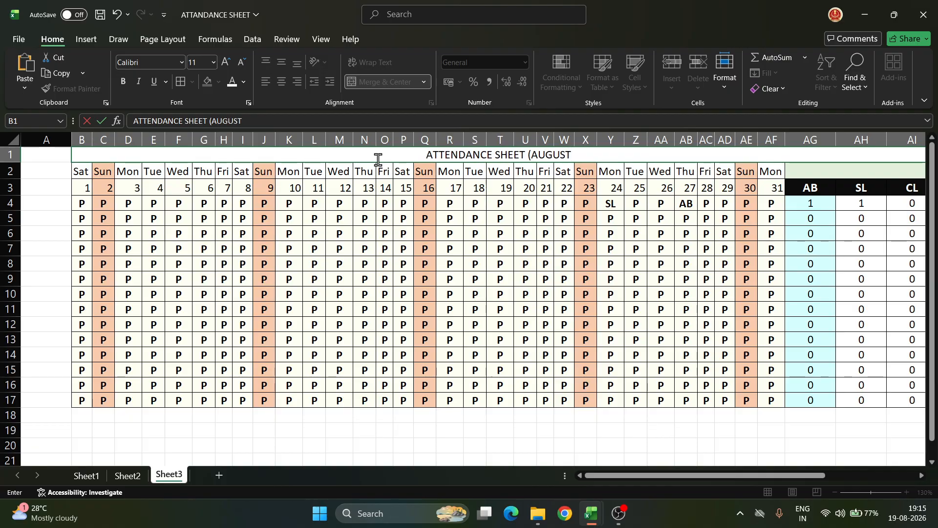
{"action": "type", "text": ")"}
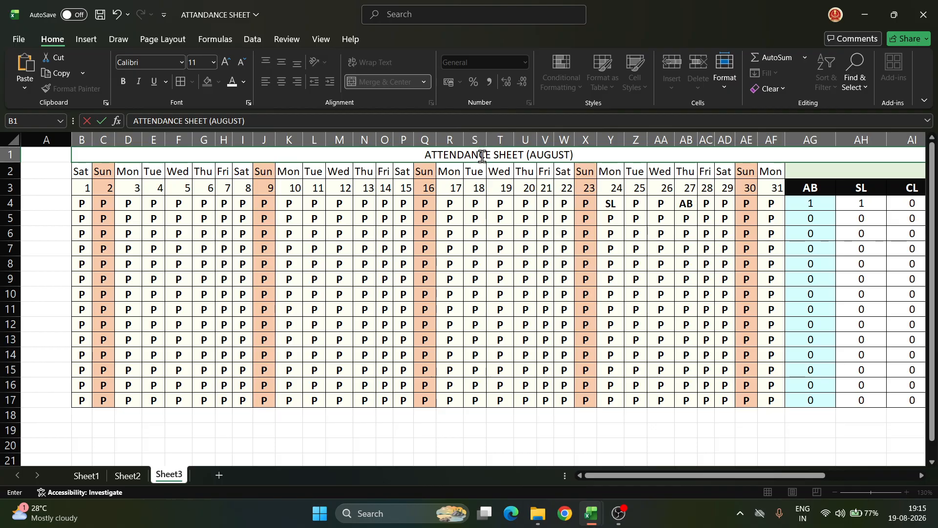
Make the attendance sheet title bold and enlarge it to 24 pt.
{"action": "left_click_drag", "start_coordinate": [591, 154], "coordinate": [419, 154]}
{"action": "left_click", "coordinate": [127, 83]}
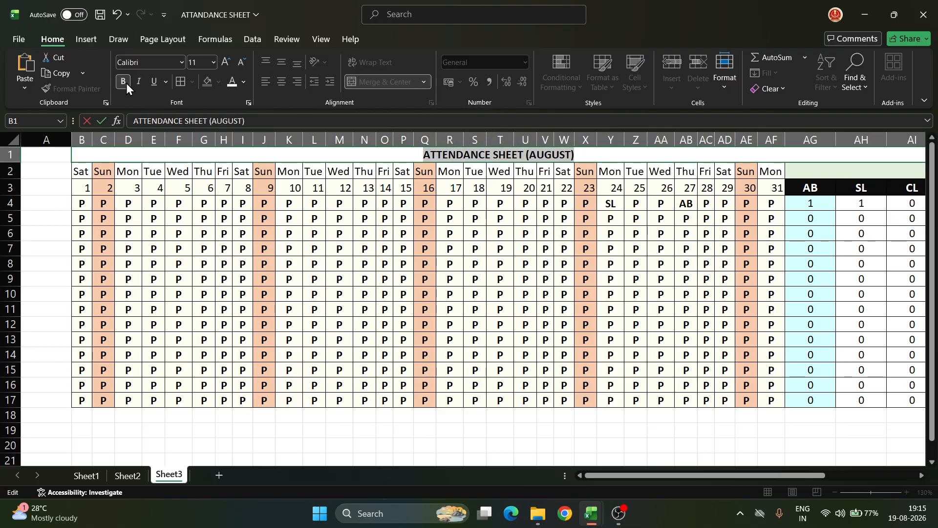
{"action": "left_click", "coordinate": [223, 63]}
{"action": "left_click", "coordinate": [223, 64]}
{"action": "left_click", "coordinate": [223, 63]}
{"action": "left_click", "coordinate": [223, 62]}
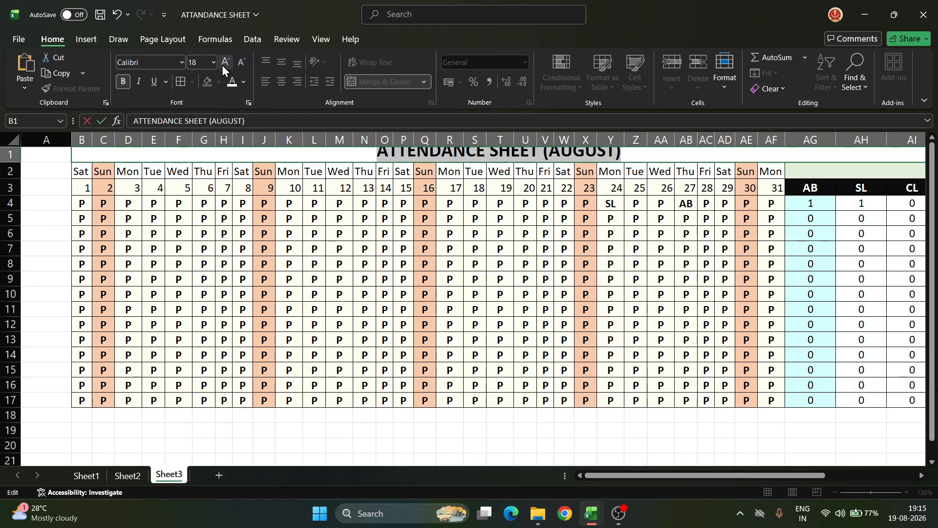
{"action": "left_click", "coordinate": [250, 215]}
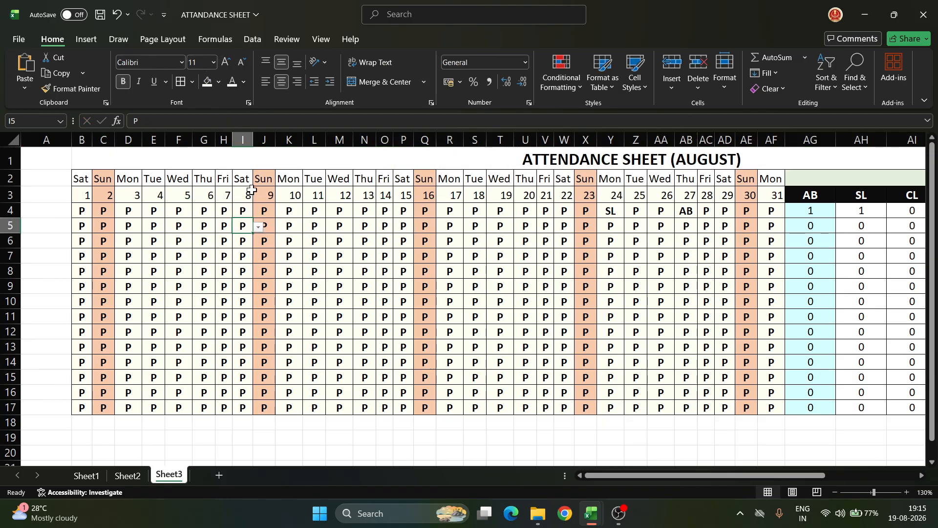
{"action": "left_click", "coordinate": [270, 160]}
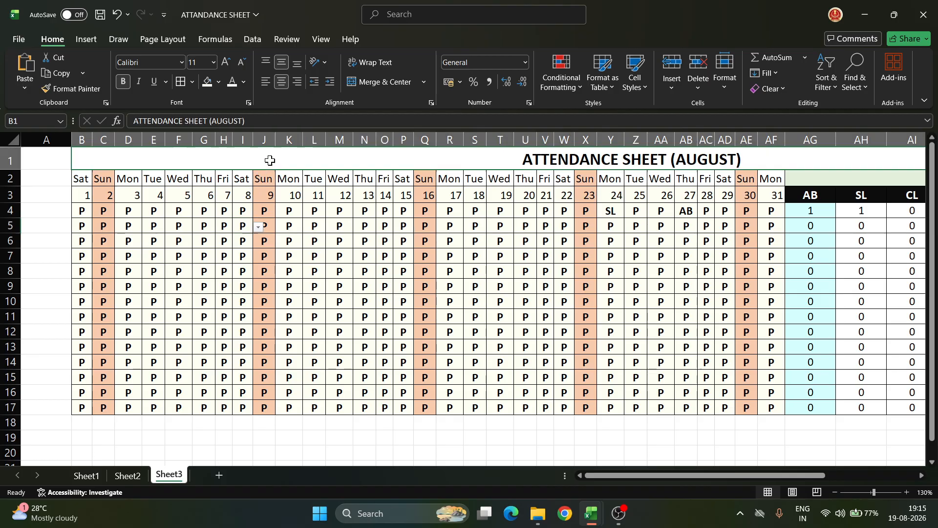
{"action": "left_click", "coordinate": [224, 61]}
{"action": "left_click", "coordinate": [224, 61]}
{"action": "left_click", "coordinate": [224, 61]}
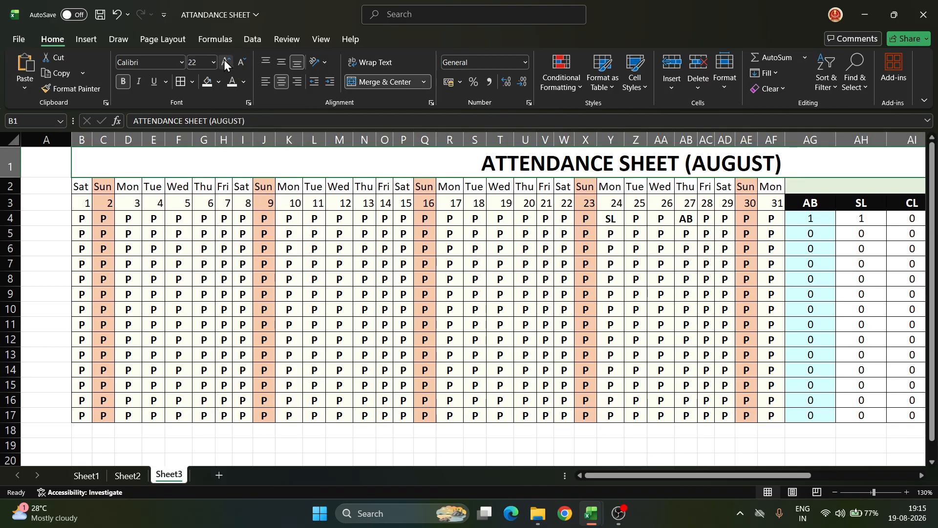
{"action": "left_click", "coordinate": [224, 59]}
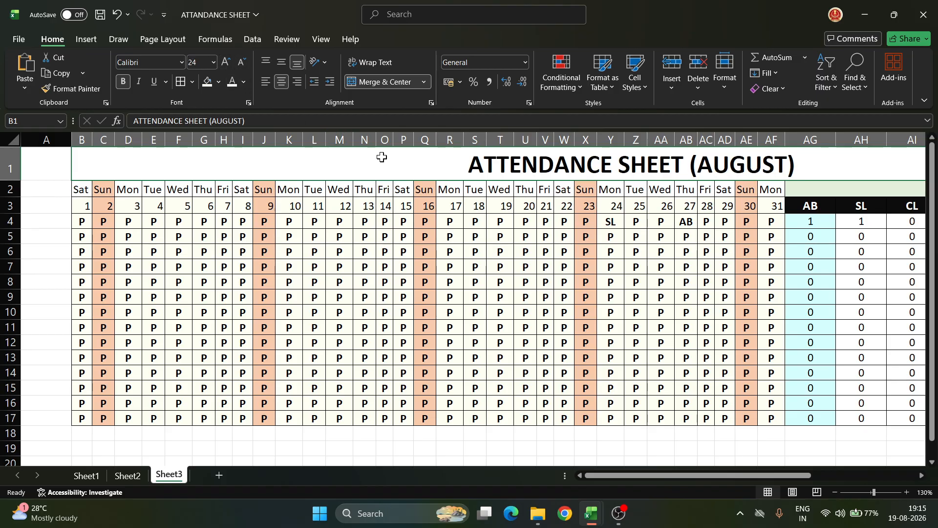
Try the Green, Accent 6, Lighter 60% fill on the merged title cell.
{"action": "scroll", "coordinate": [458, 272], "scroll_direction": "down", "scroll_amount": 2, "text": "ctrl"}
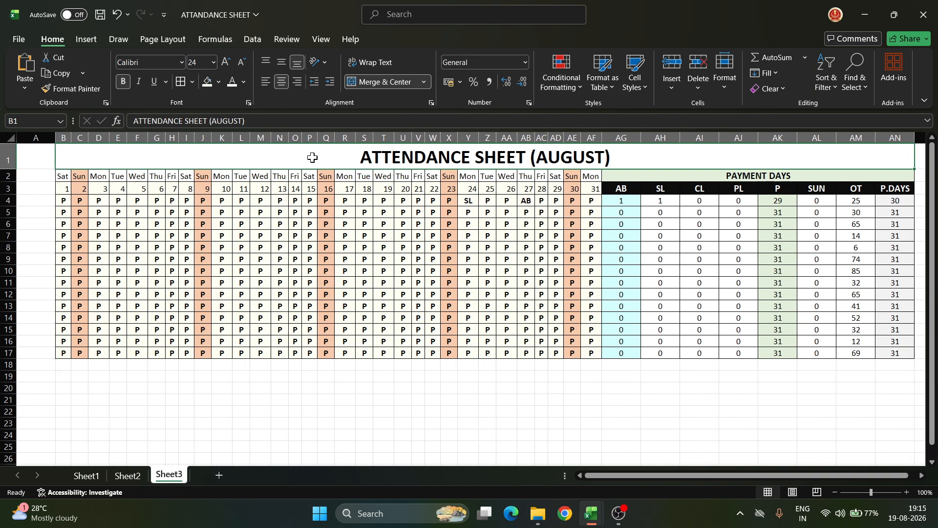
{"action": "left_click", "coordinate": [219, 81]}
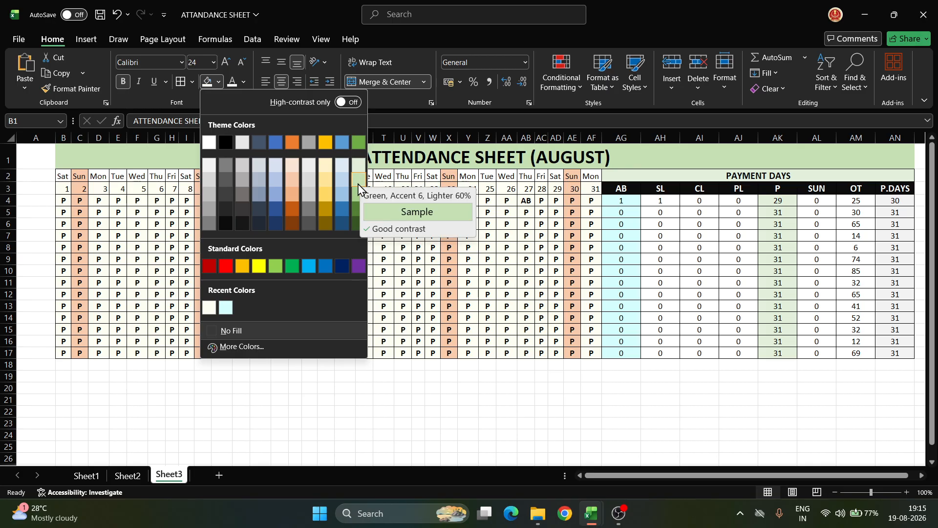
{"action": "left_click", "coordinate": [358, 184]}
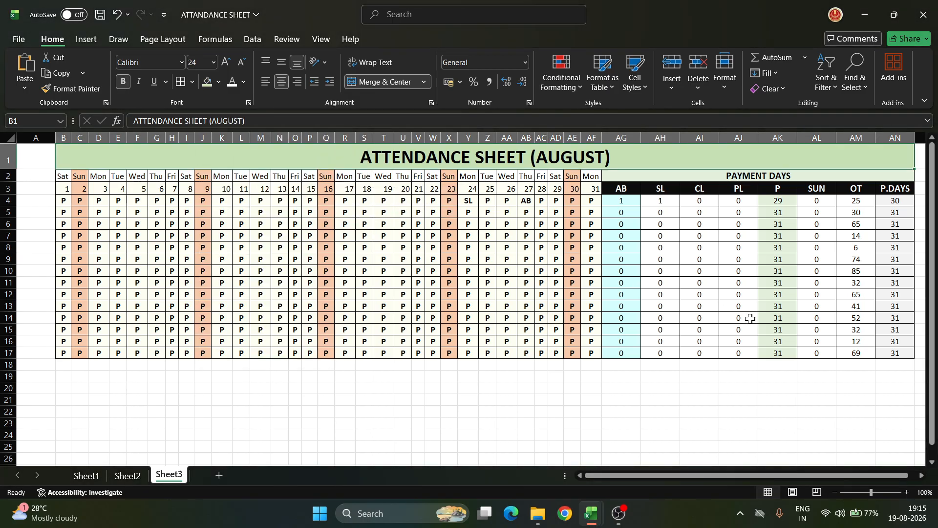
{"action": "left_click", "coordinate": [708, 386]}
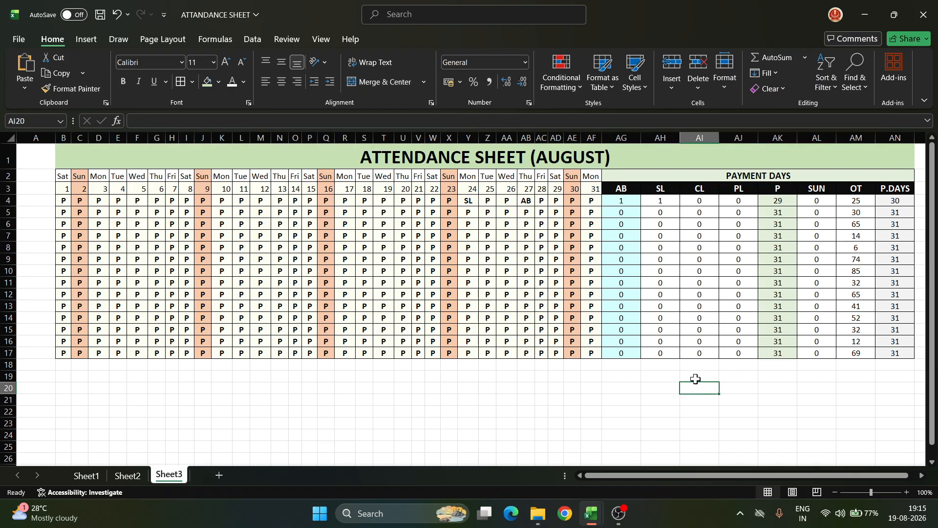
{"action": "scroll", "coordinate": [704, 384], "scroll_direction": "right", "scroll_amount": 1}
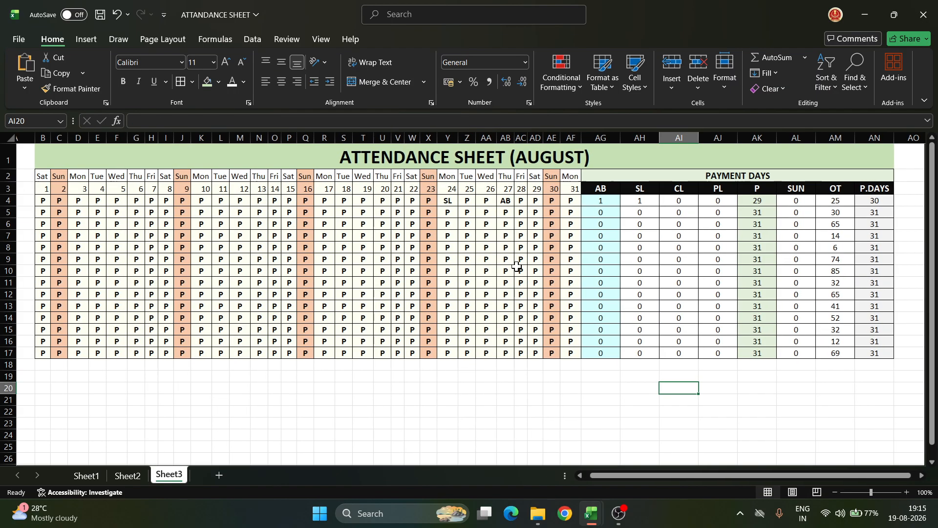
{"action": "scroll", "coordinate": [517, 266], "scroll_direction": "left", "scroll_amount": 1}
Fill the merged title cell with red and set its text colour to white.
{"action": "left_click", "coordinate": [385, 158]}
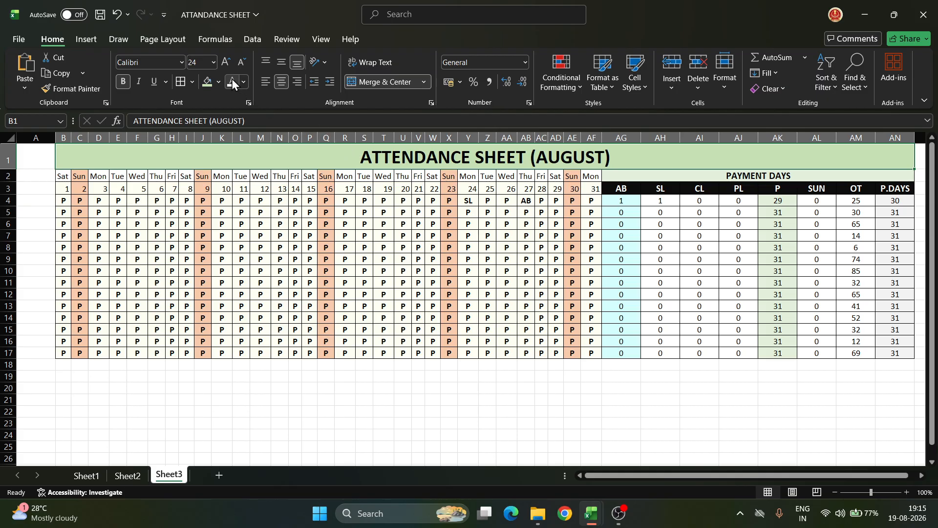
{"action": "left_click", "coordinate": [219, 81]}
{"action": "left_click", "coordinate": [225, 267]}
{"action": "left_click", "coordinate": [248, 81]}
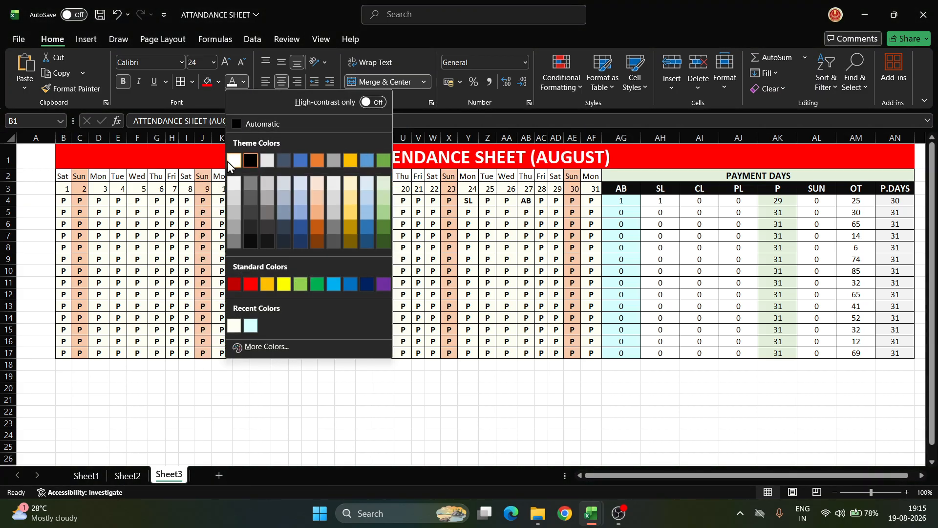
{"action": "left_click", "coordinate": [633, 325]}
{"action": "left_click", "coordinate": [627, 341]}
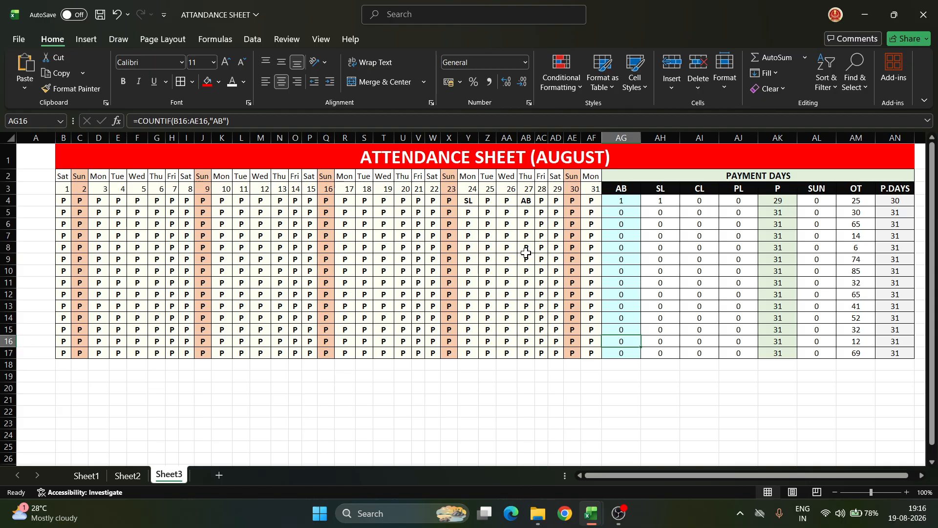
Set the attendance code in row 4 for Sunday the 23rd to SUN using the cell's code list.
{"action": "scroll", "coordinate": [526, 252], "scroll_direction": "up", "scroll_amount": 2}
{"action": "key", "text": "Right"}
{"action": "key", "text": "Right"}
{"action": "key", "text": "Right"}
{"action": "key", "text": "Right"}
{"action": "key", "text": "Right"}
{"action": "key", "text": "Right"}
{"action": "key", "text": "Right"}
{"action": "key", "text": "Right"}
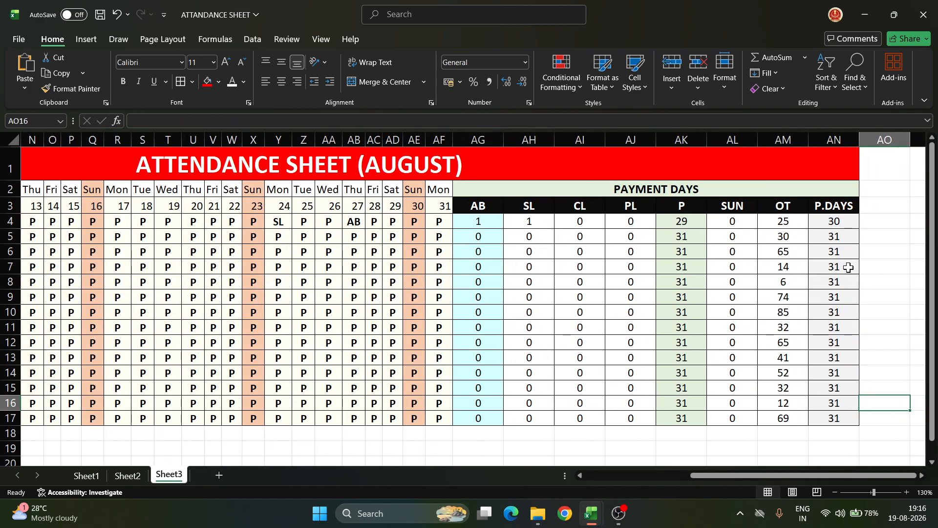
{"action": "left_click", "coordinate": [336, 222]}
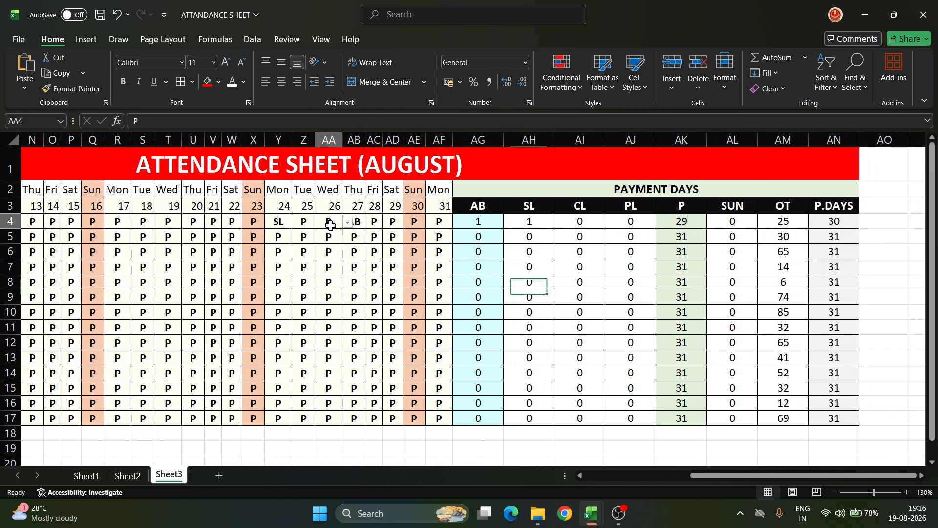
{"action": "left_click", "coordinate": [348, 223]}
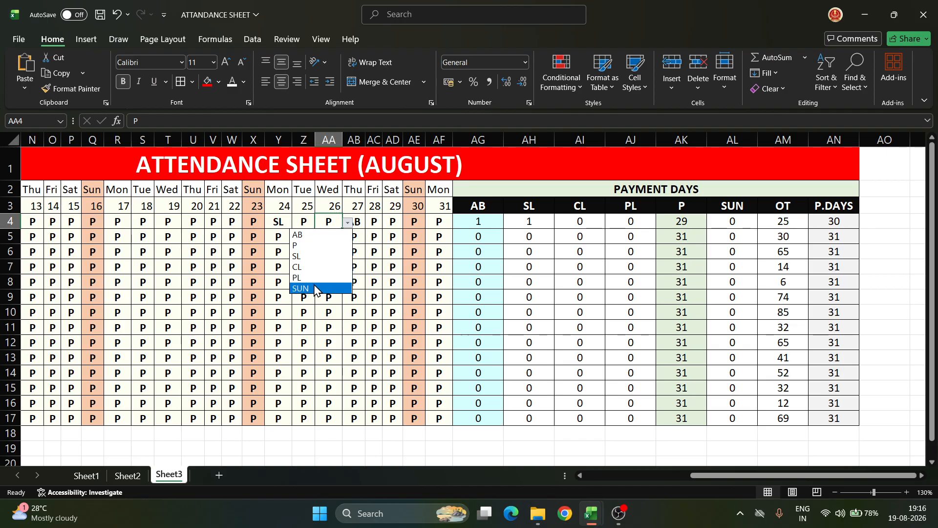
{"action": "left_click", "coordinate": [251, 222]}
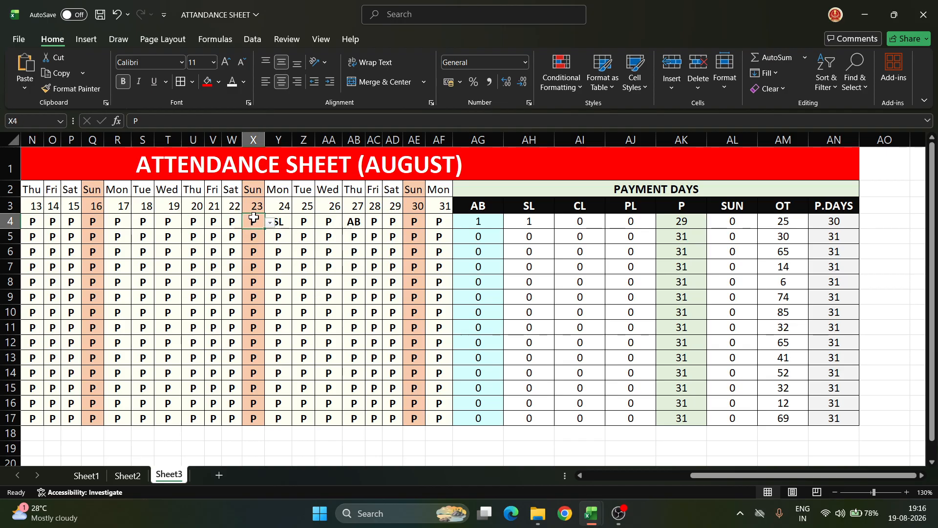
{"action": "left_click", "coordinate": [271, 223]}
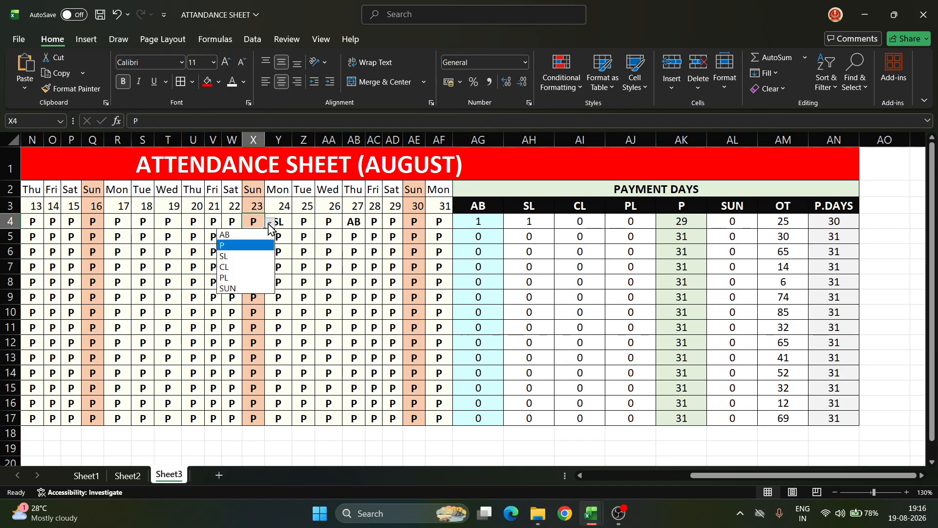
{"action": "left_click", "coordinate": [247, 286]}
{"action": "left_click", "coordinate": [258, 206]}
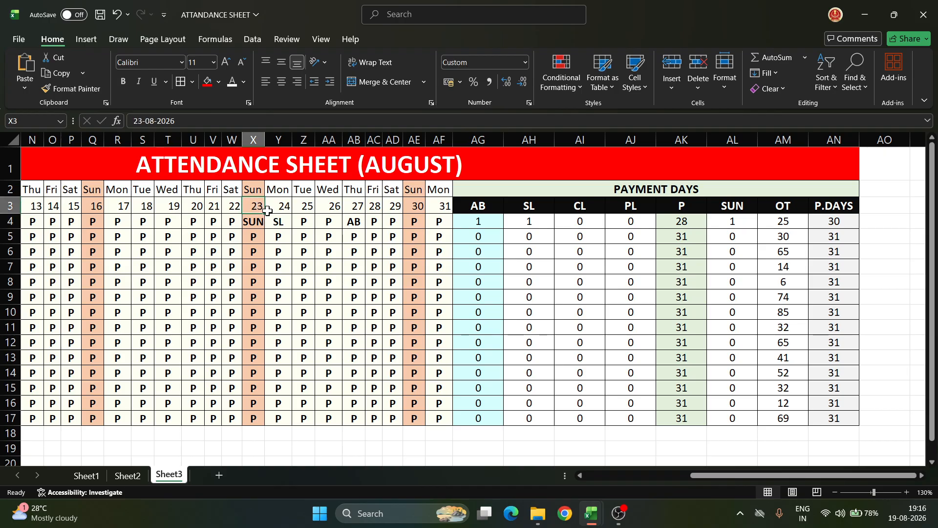
Set the attendance code in row 5 for Sunday the 23rd to SL.
{"action": "left_click", "coordinate": [252, 236]}
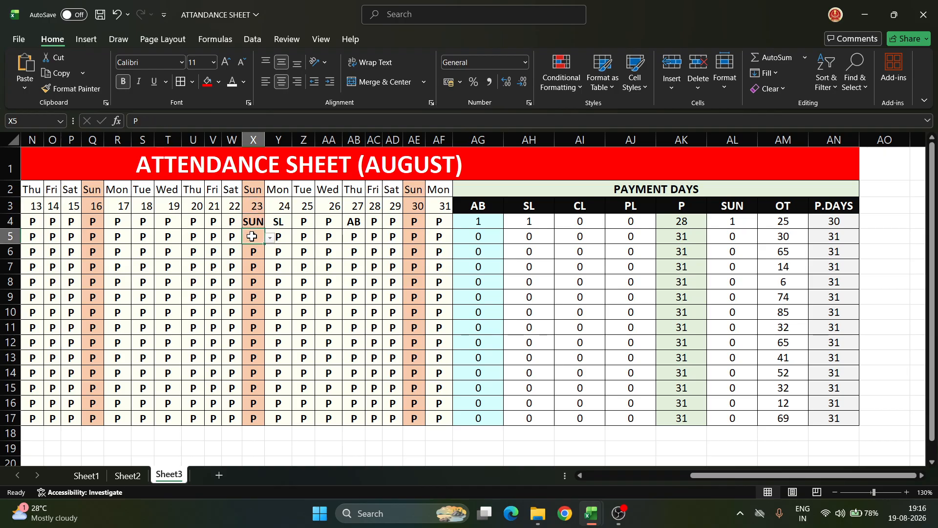
{"action": "left_click", "coordinate": [270, 238]}
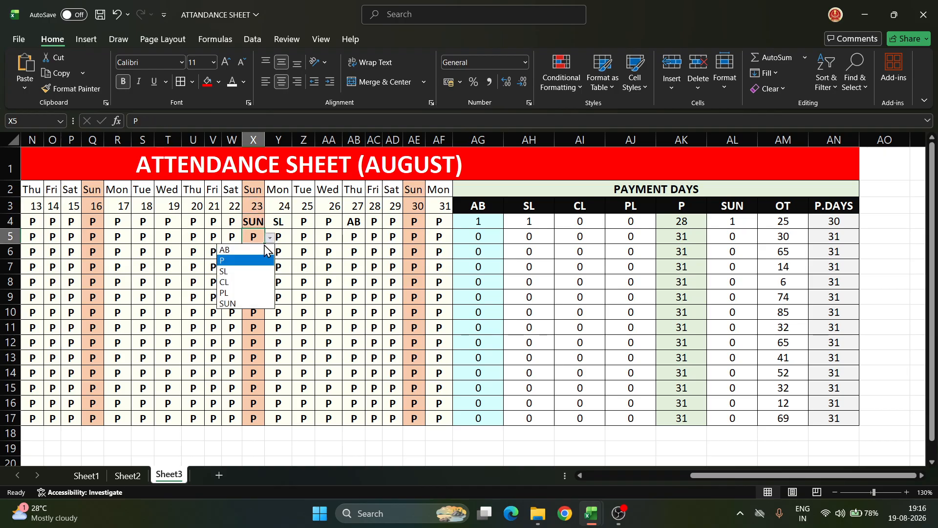
{"action": "left_click", "coordinate": [249, 271]}
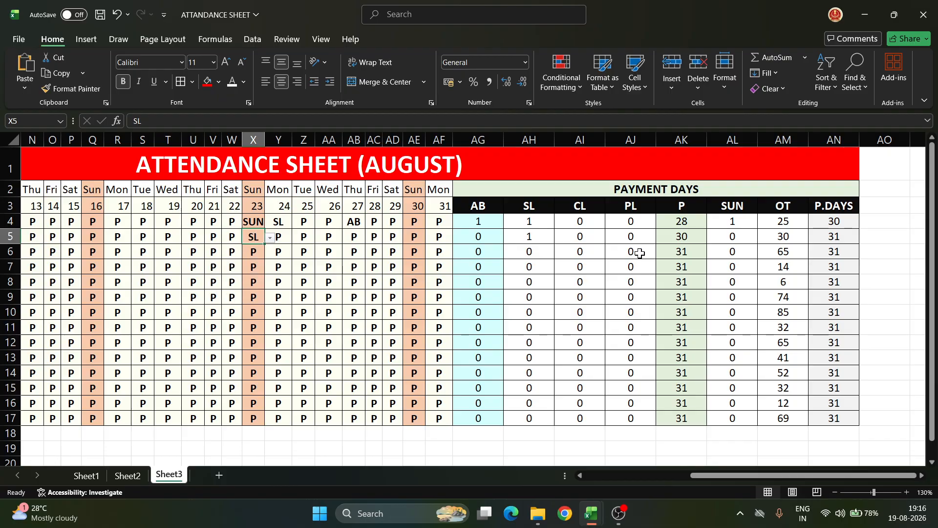
{"action": "left_click", "coordinate": [341, 247]}
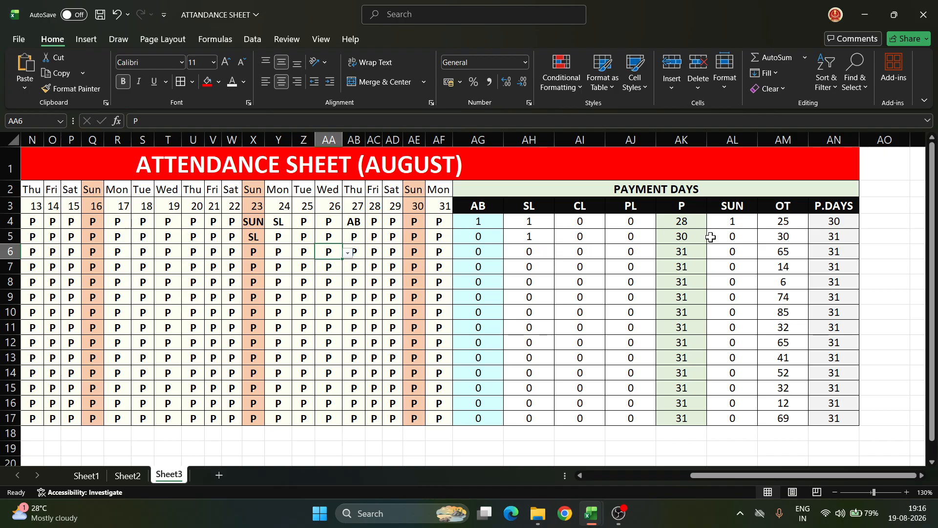
{"action": "left_click", "coordinate": [530, 252]}
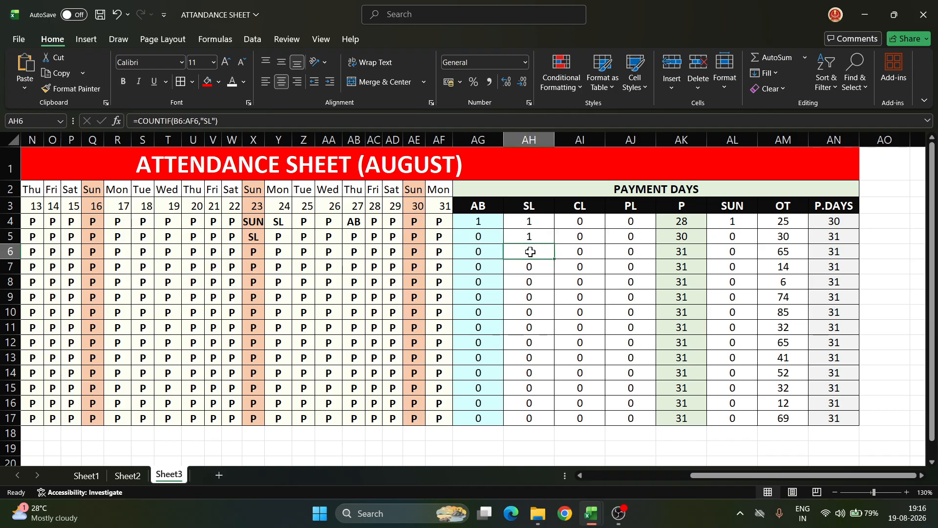
Set the attendance code in row 5 for Monday the 31st to AB.
{"action": "left_click", "coordinate": [385, 224]}
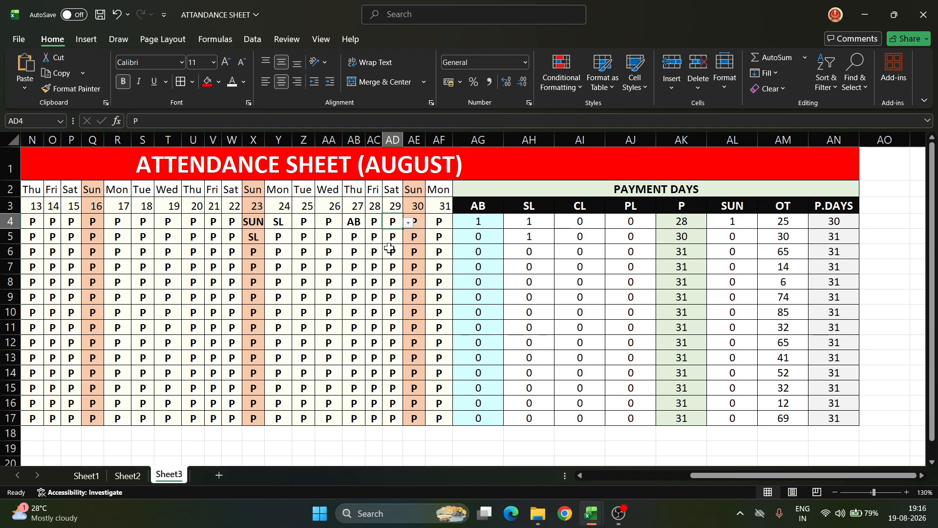
{"action": "left_click", "coordinate": [433, 236]}
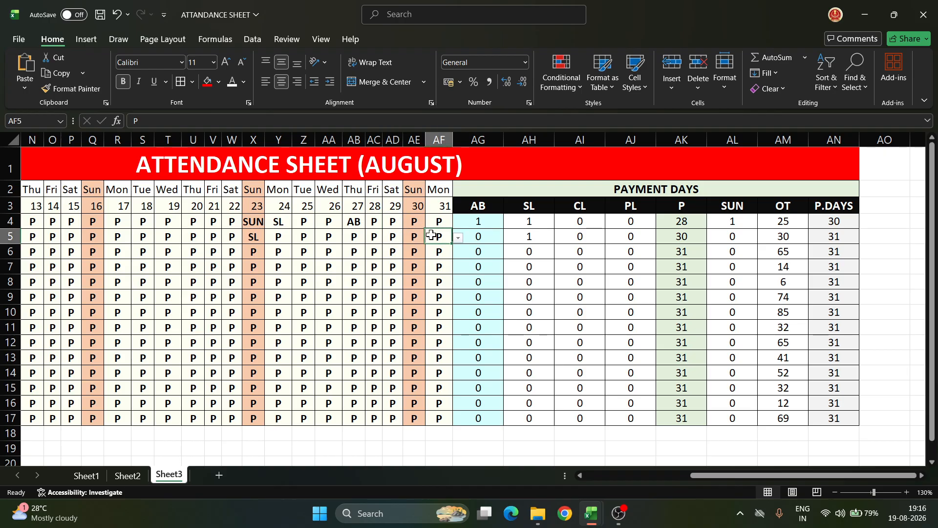
{"action": "left_click", "coordinate": [459, 238]}
{"action": "left_click", "coordinate": [430, 255]}
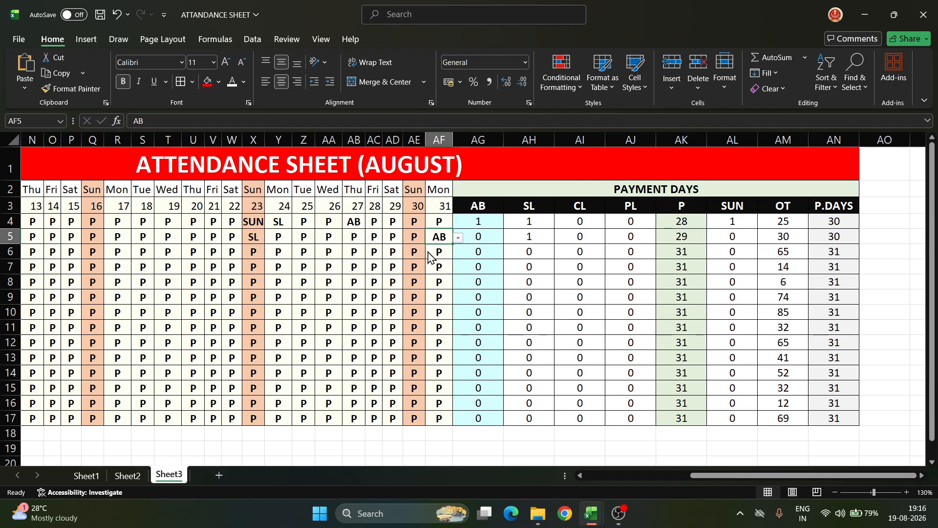
Examine row 5's absence entry on the 31st and the range in the COUNTIF formula of its AB total in AG5.
{"action": "left_click", "coordinate": [575, 241]}
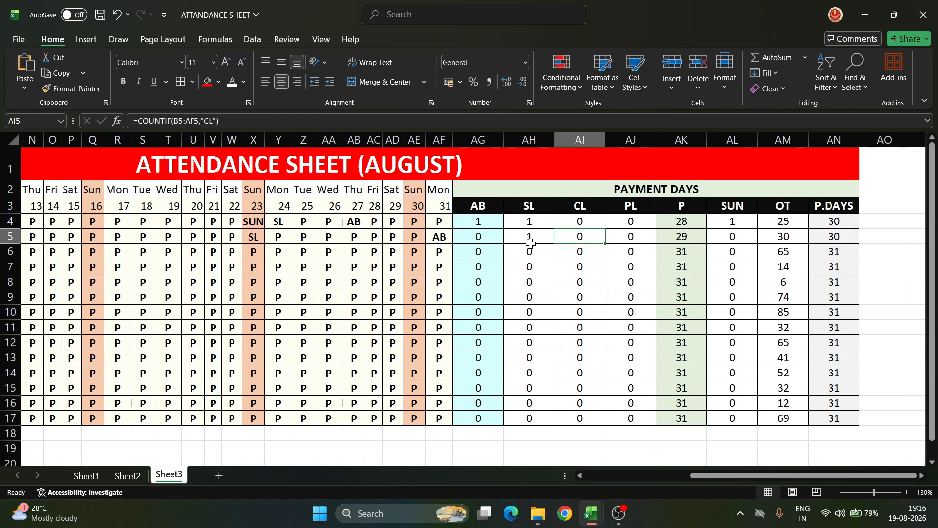
{"action": "left_click", "coordinate": [479, 241]}
{"action": "left_click", "coordinate": [435, 238]}
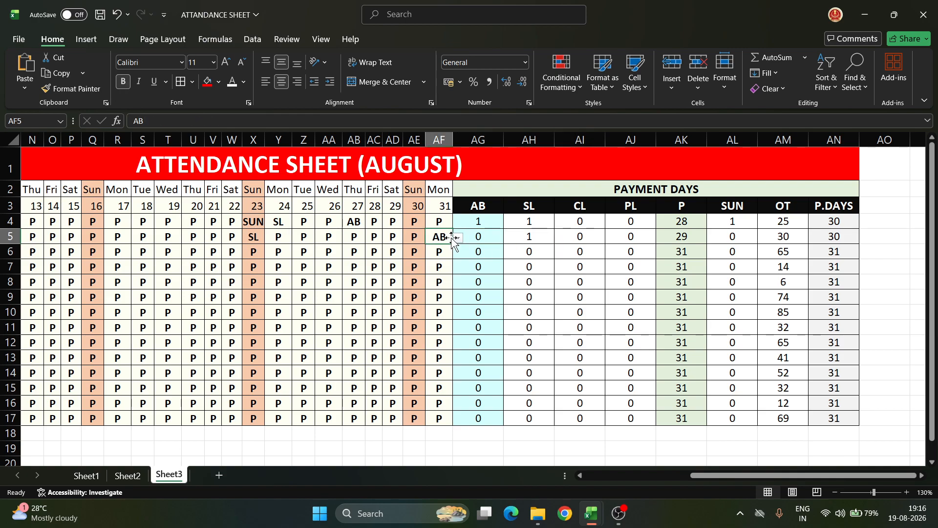
{"action": "left_click", "coordinate": [455, 241]}
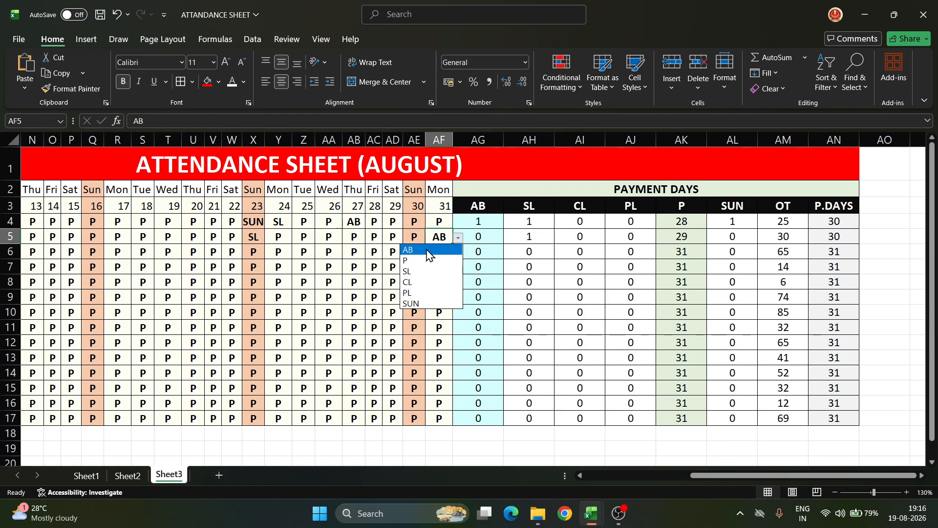
{"action": "key", "text": "Escape"}
{"action": "double_click", "coordinate": [471, 237]}
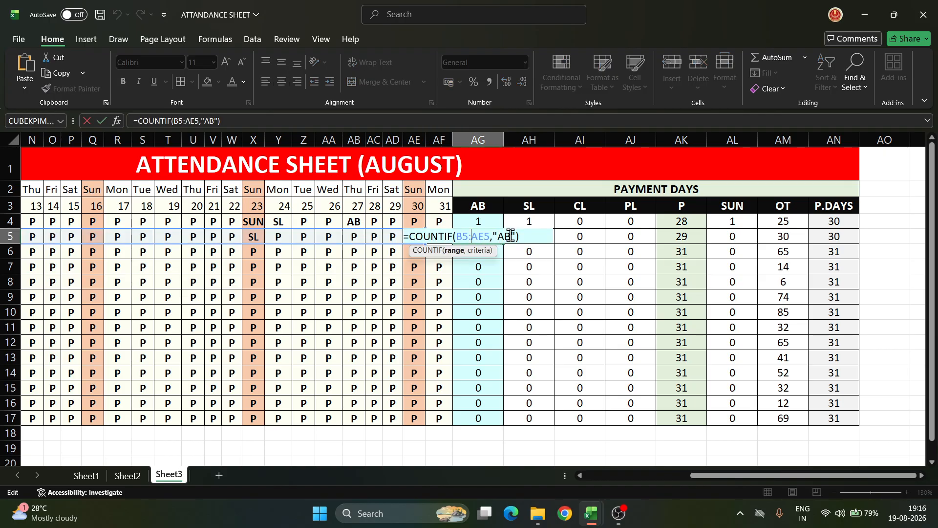
{"action": "key", "text": "Return"}
{"action": "left_click", "coordinate": [510, 235]}
{"action": "left_click", "coordinate": [516, 267]}
{"action": "left_click", "coordinate": [518, 312]}
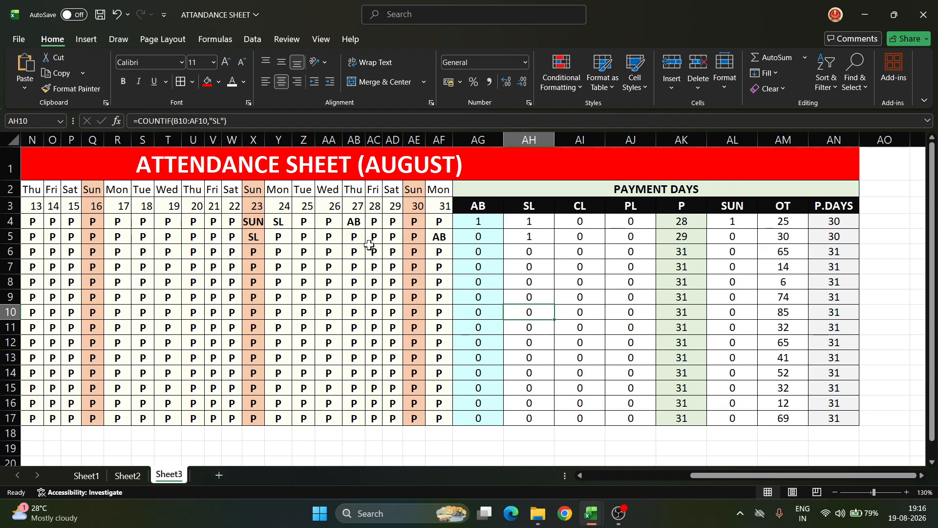
Set the attendance code in row 4 for Tuesday the 18th to SL.
{"action": "left_click", "coordinate": [332, 240]}
{"action": "left_click", "coordinate": [208, 237]}
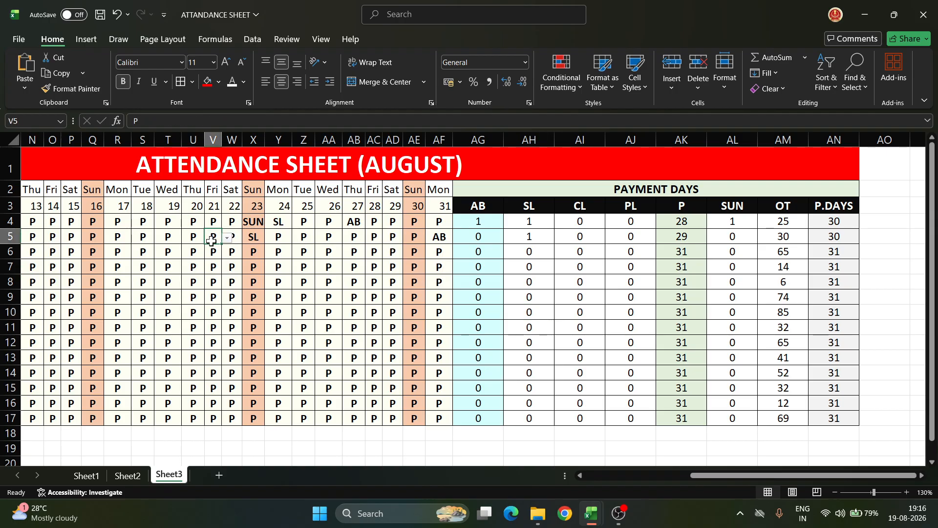
{"action": "scroll", "coordinate": [216, 244], "scroll_direction": "down", "scroll_amount": 1}
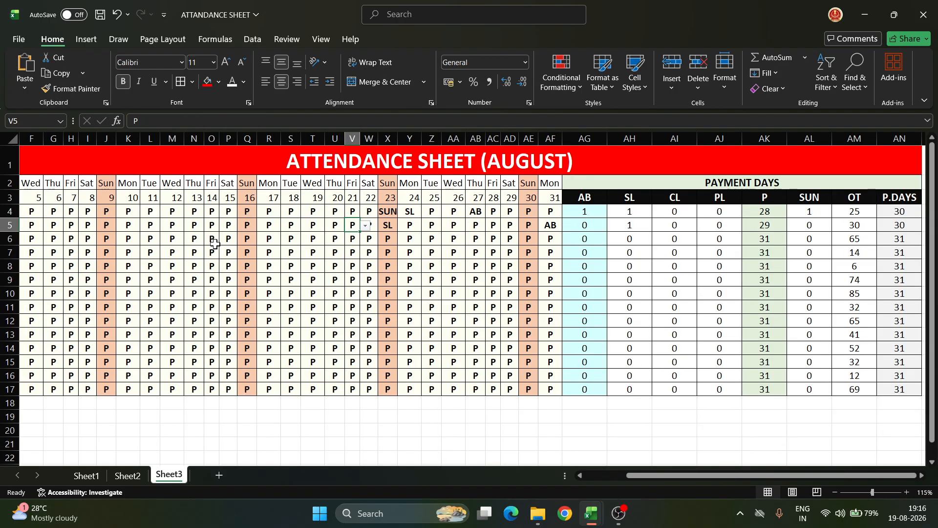
{"action": "left_click", "coordinate": [295, 213]}
{"action": "left_click", "coordinate": [306, 212]}
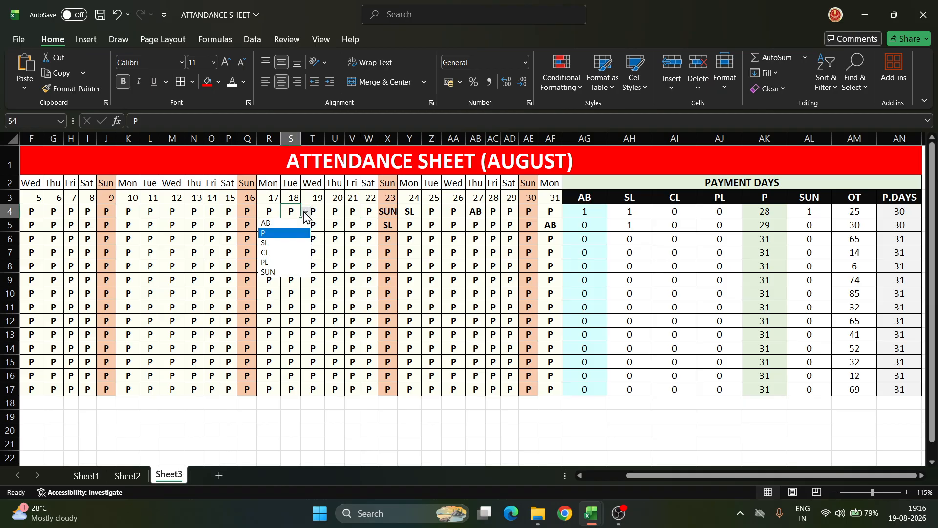
{"action": "left_click", "coordinate": [285, 243]}
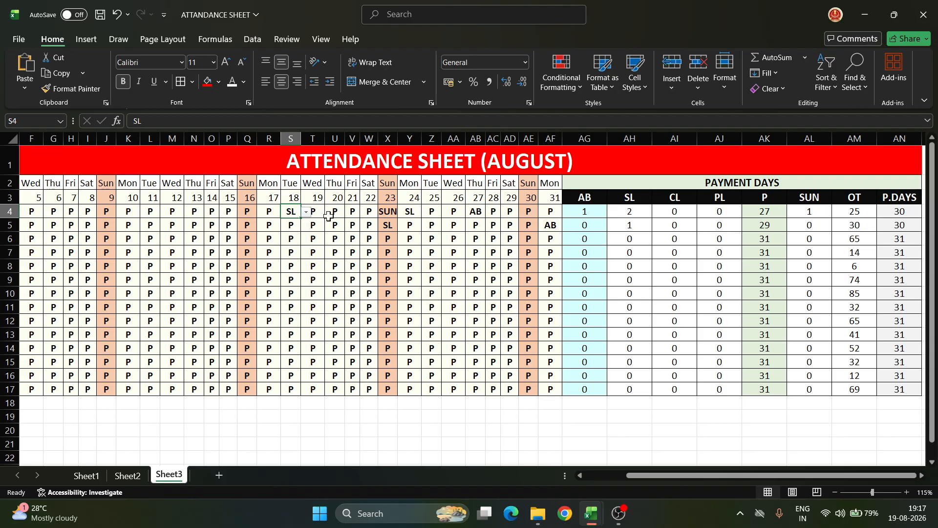
Set the attendance code in row 4 for Wednesday the 12th to AB and check the payment days columns.
{"action": "left_click", "coordinate": [173, 212]}
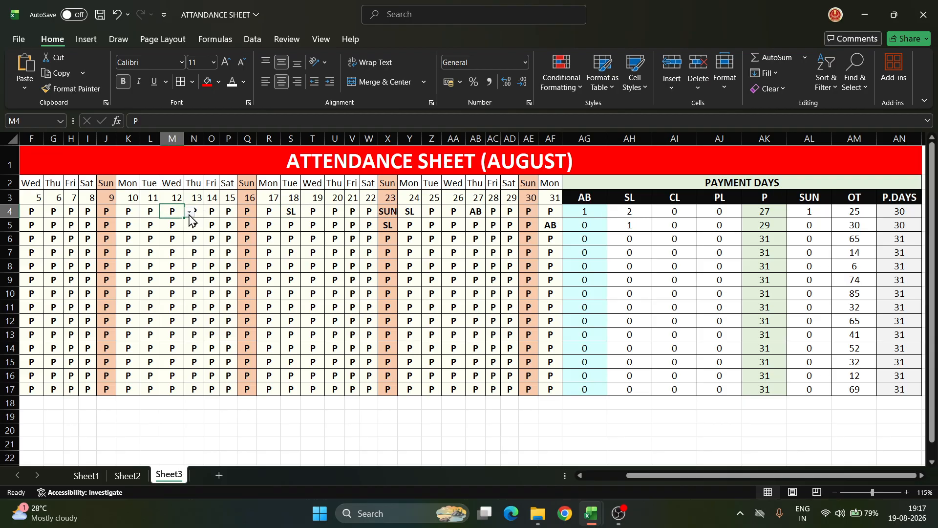
{"action": "left_click", "coordinate": [189, 212]}
{"action": "left_click", "coordinate": [169, 228]}
{"action": "left_click", "coordinate": [701, 235]}
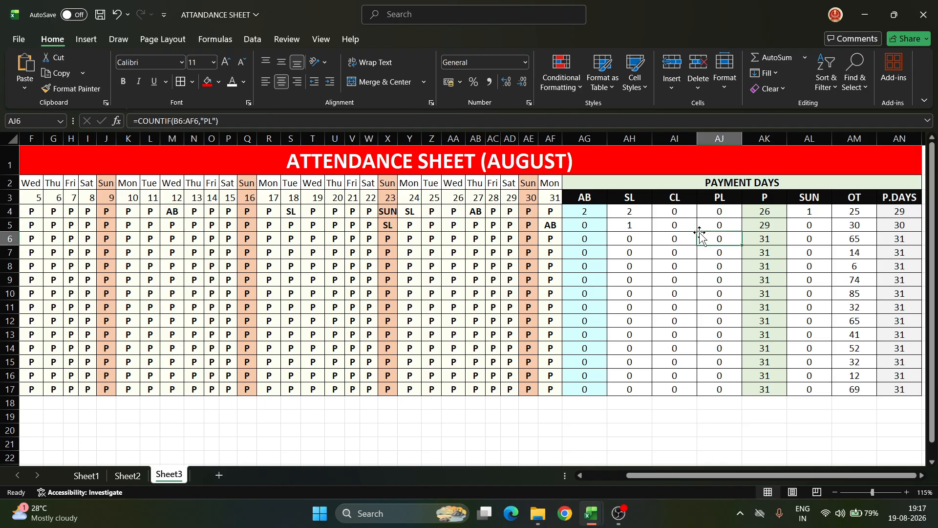
{"action": "key", "text": "Right"}
{"action": "key", "text": "Right"}
{"action": "key", "text": "Right"}
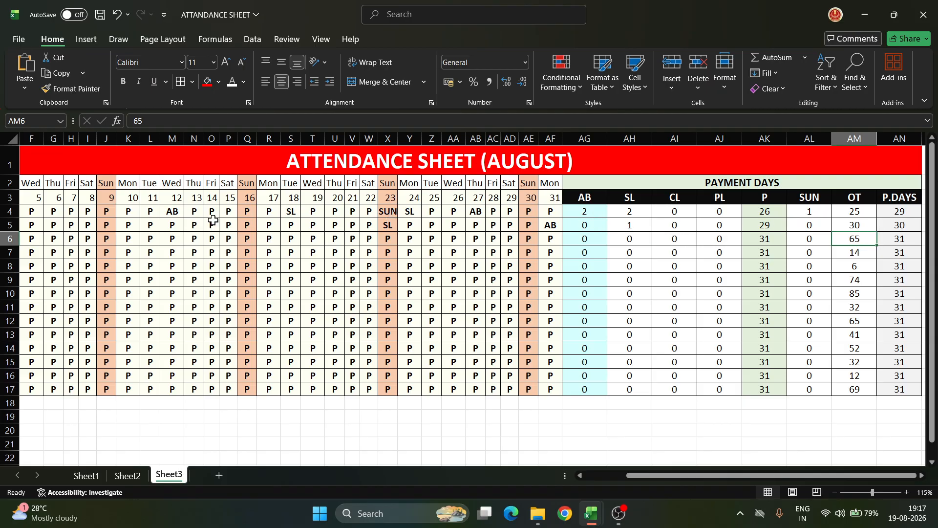
Set the attendance code in row 4 for Friday the 7th to AB.
{"action": "left_click", "coordinate": [68, 212]}
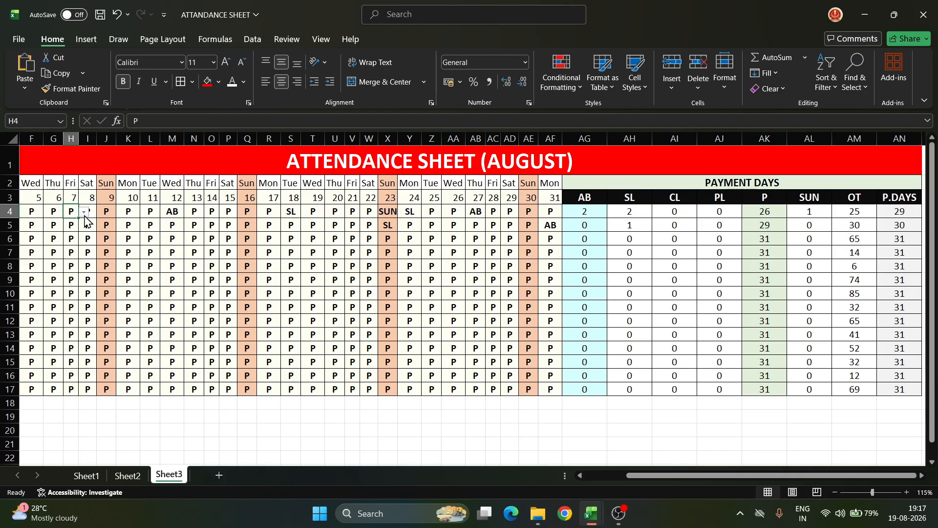
{"action": "left_click", "coordinate": [84, 211]}
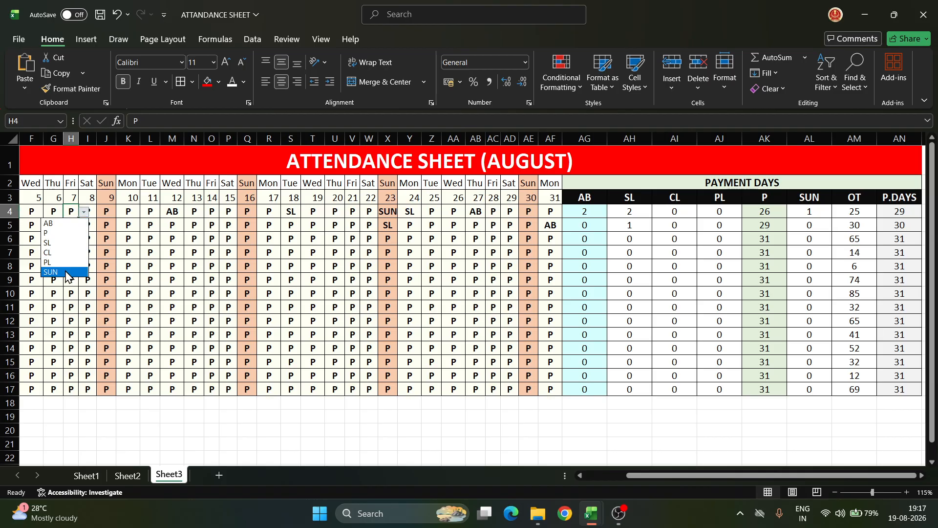
{"action": "left_click", "coordinate": [68, 224]}
{"action": "left_click", "coordinate": [767, 388]}
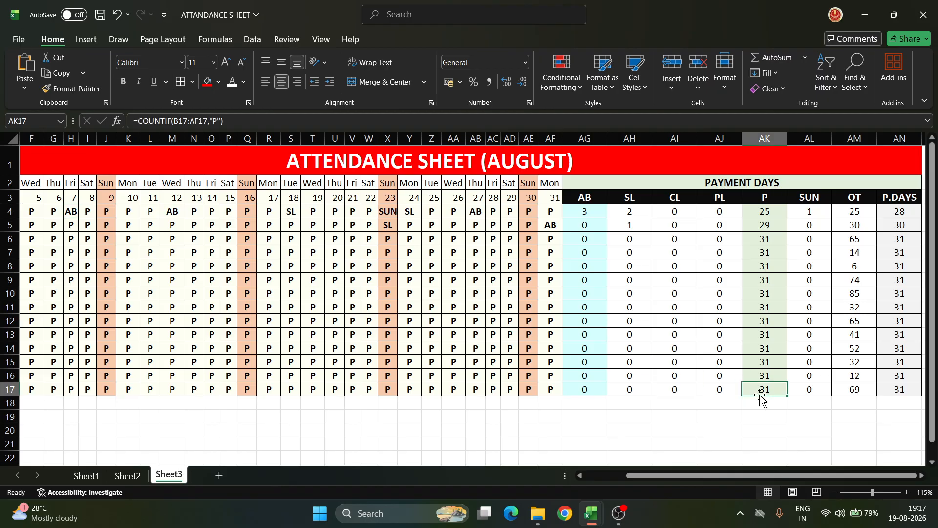
Set the attendance code in row 17 for Tuesday the 25th to AB, and select from Y2 through the payment days table.
{"action": "left_click", "coordinate": [437, 390]}
{"action": "left_click", "coordinate": [447, 390]}
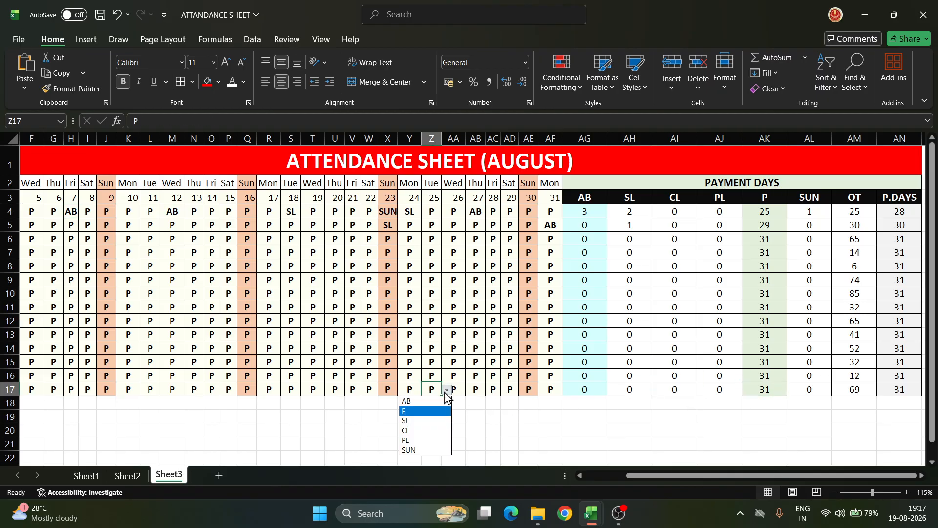
{"action": "left_click", "coordinate": [426, 403]}
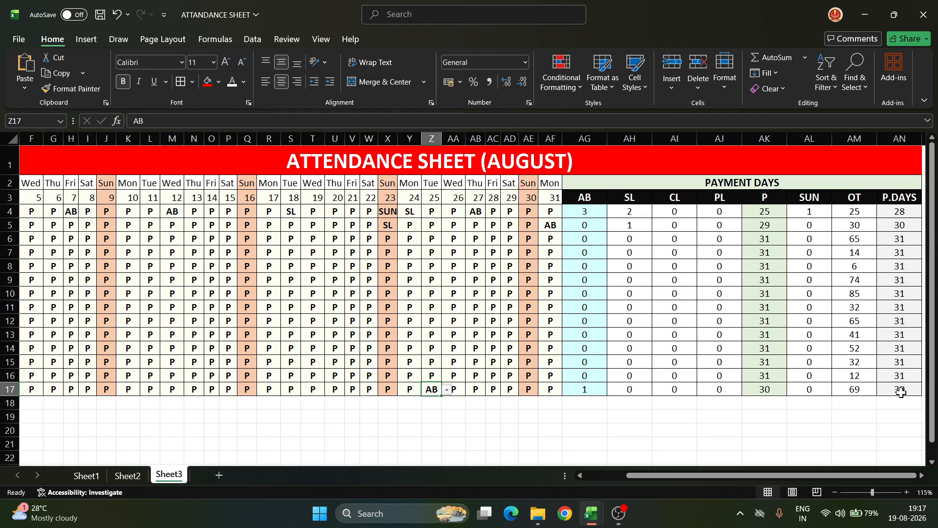
{"action": "left_click", "coordinate": [869, 364]}
{"action": "left_click_drag", "start_coordinate": [402, 185], "coordinate": [760, 383]}
{"action": "scroll", "coordinate": [759, 383], "scroll_direction": "up", "scroll_amount": 2}
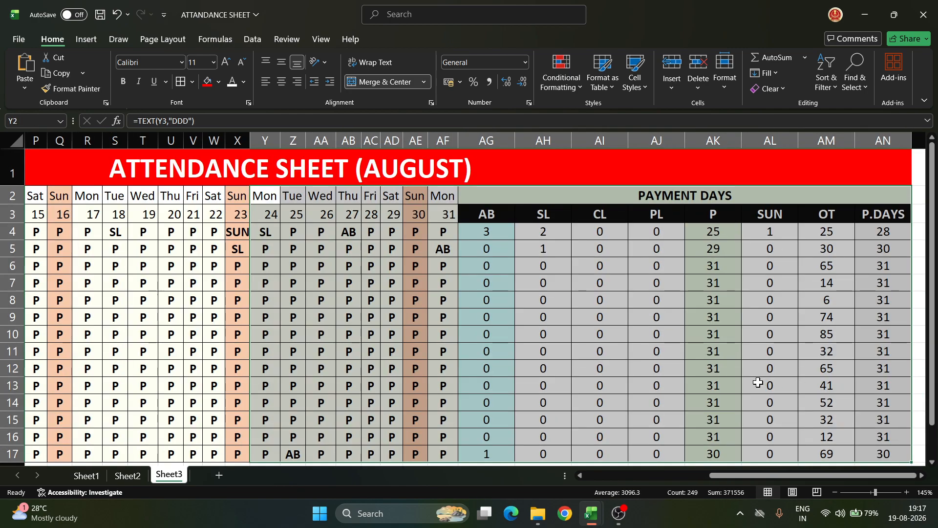
Set the attendance code in row 17 for Saturday the 29th to PL.
{"action": "scroll", "coordinate": [758, 383], "scroll_direction": "up", "scroll_amount": 1}
{"action": "scroll", "coordinate": [748, 375], "scroll_direction": "down", "scroll_amount": 1}
{"action": "left_click", "coordinate": [722, 347]}
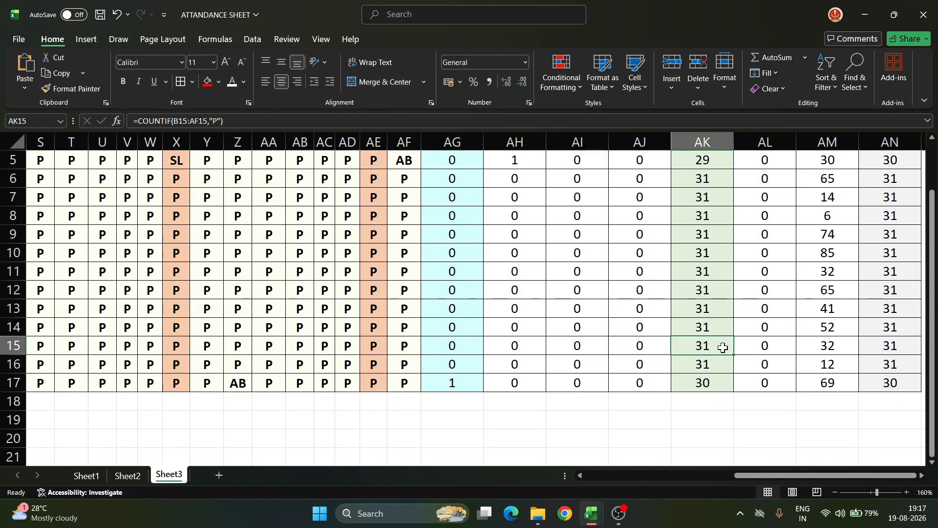
{"action": "left_click", "coordinate": [346, 385]}
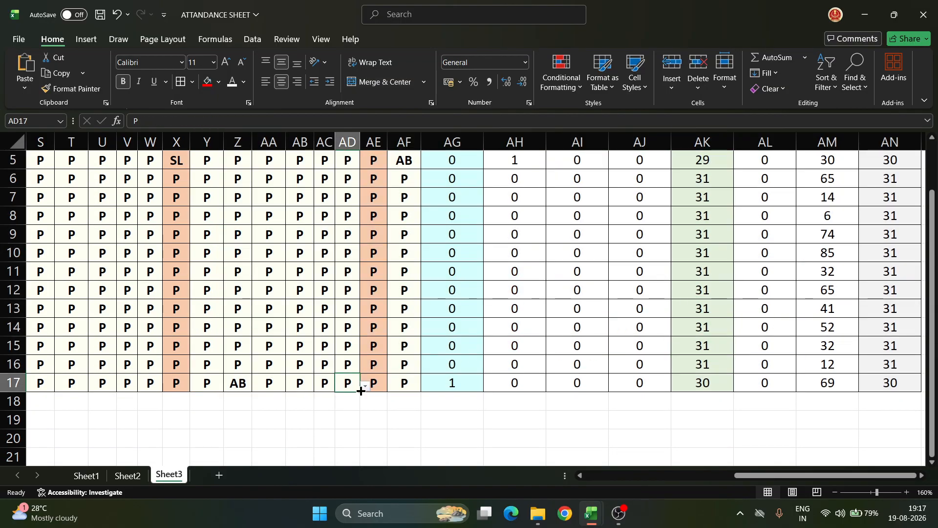
{"action": "left_click", "coordinate": [366, 386]}
{"action": "left_click", "coordinate": [335, 452]}
{"action": "scroll", "coordinate": [636, 386], "scroll_direction": "up", "scroll_amount": 1}
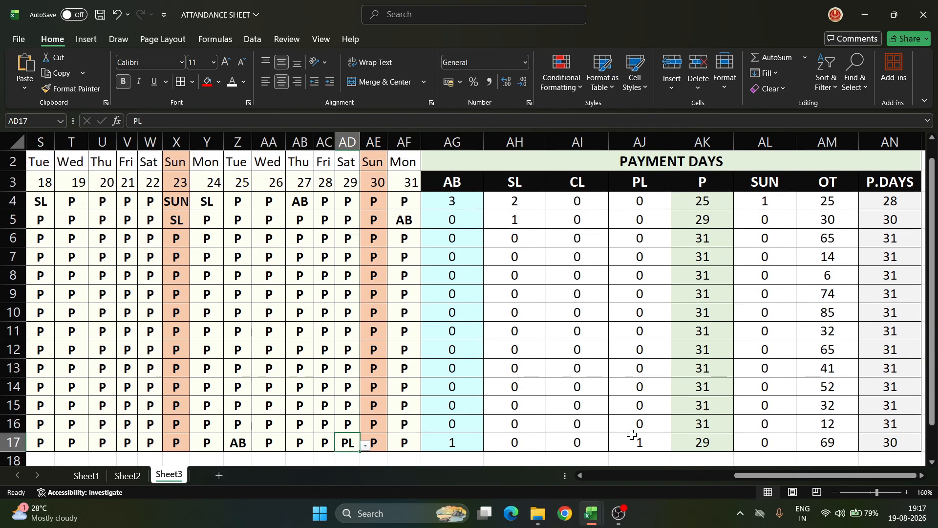
Set the attendance code in row 16 for Thursday the 27th to AB and review the whole attendance sheet.
{"action": "left_click", "coordinate": [289, 430]}
{"action": "left_click", "coordinate": [319, 427]}
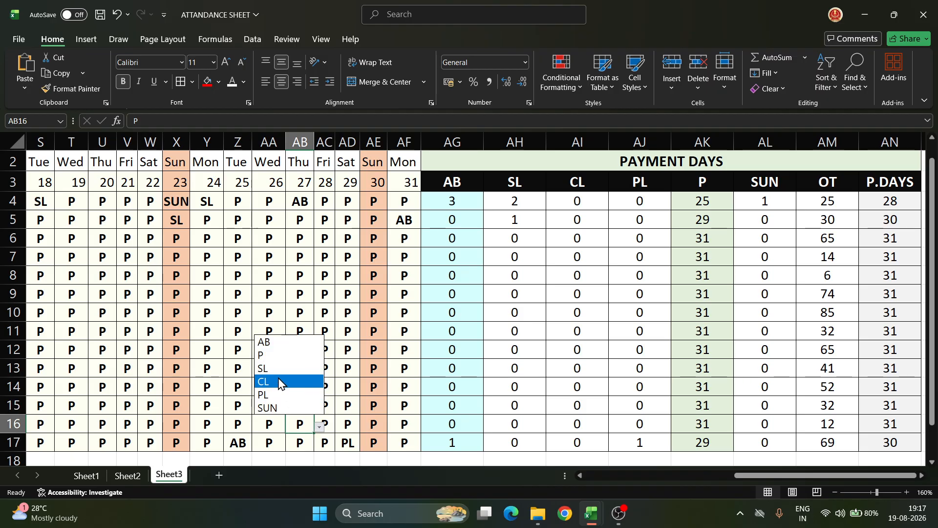
{"action": "left_click", "coordinate": [273, 343]}
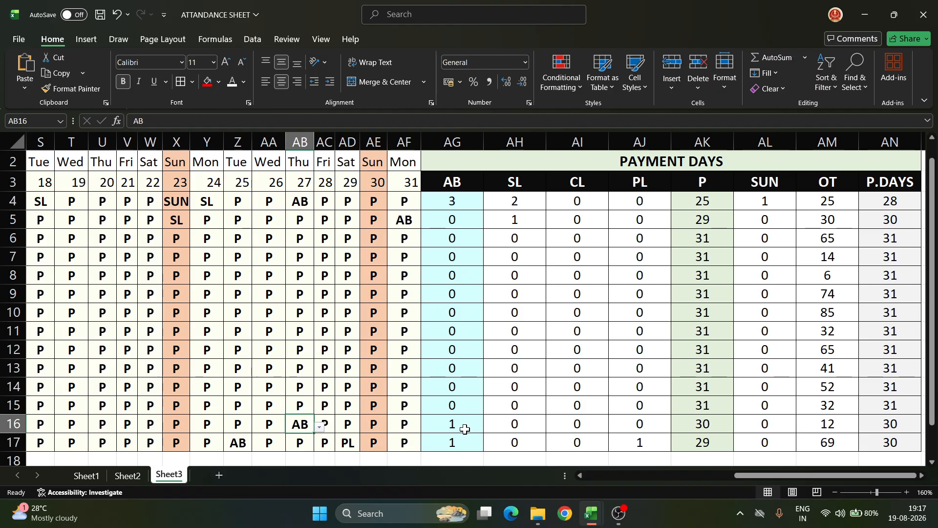
{"action": "scroll", "coordinate": [689, 422], "scroll_direction": "up", "scroll_amount": 1}
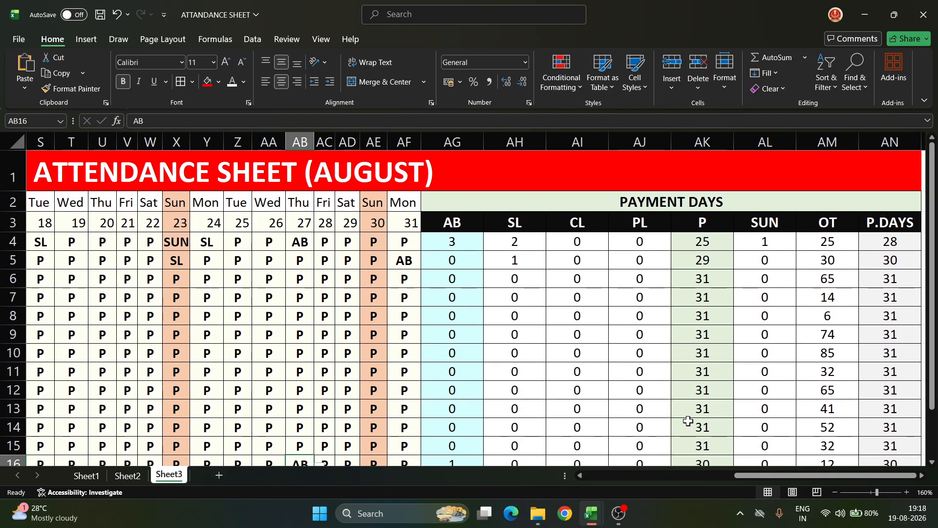
{"action": "scroll", "coordinate": [499, 376], "scroll_direction": "down", "scroll_amount": 1}
{"action": "scroll", "coordinate": [499, 375], "scroll_direction": "down", "scroll_amount": 2}
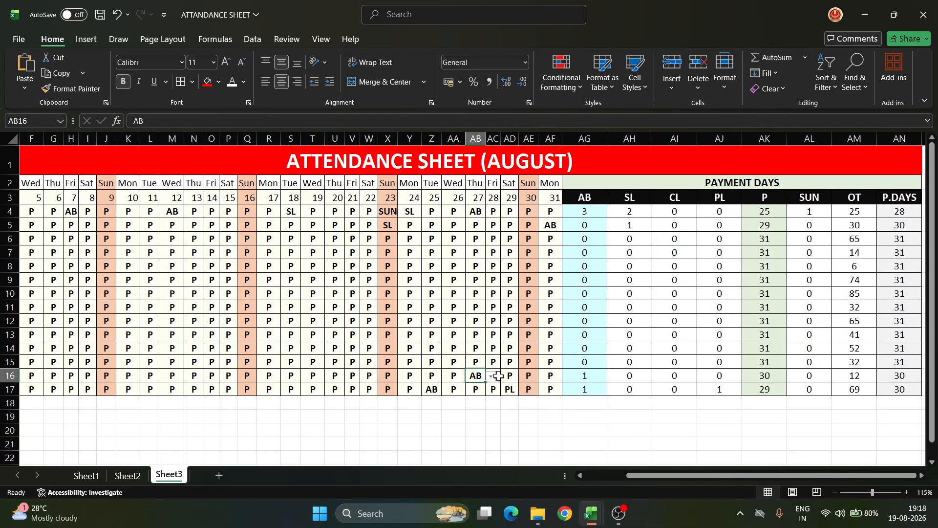
{"action": "scroll", "coordinate": [499, 375], "scroll_direction": "down", "scroll_amount": 1}
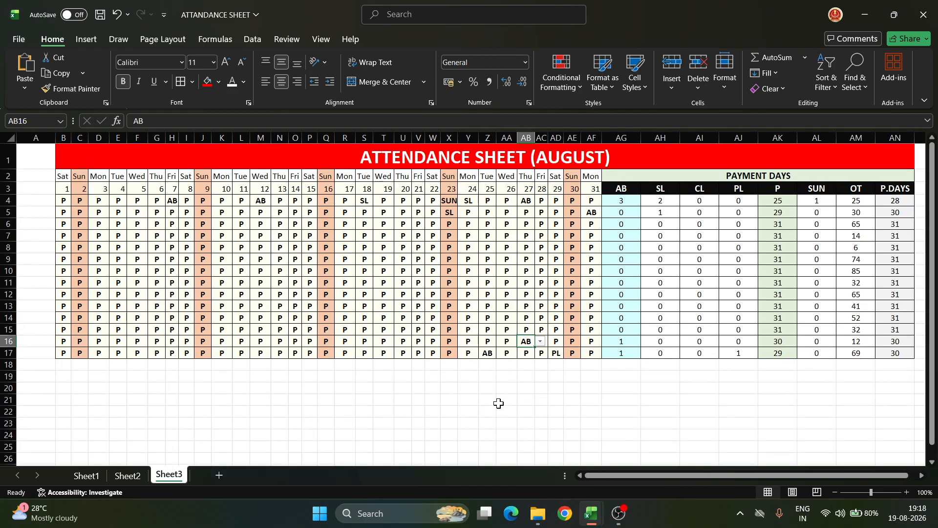